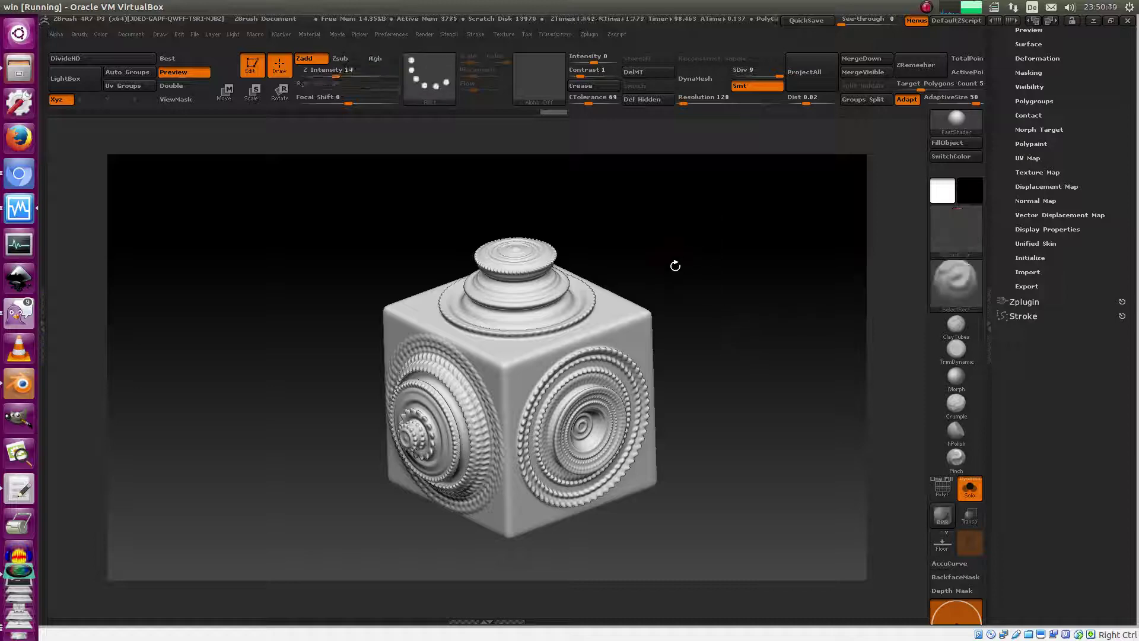
Examine the ornamented cube and review the options for the Displacement Map and the Vector Displacement Map.
mouse_move(705, 281)
mouse_down()
mouse_move(706, 219)
mouse_move(742, 229)
mouse_move(717, 299)
mouse_move(730, 285)
mouse_up()
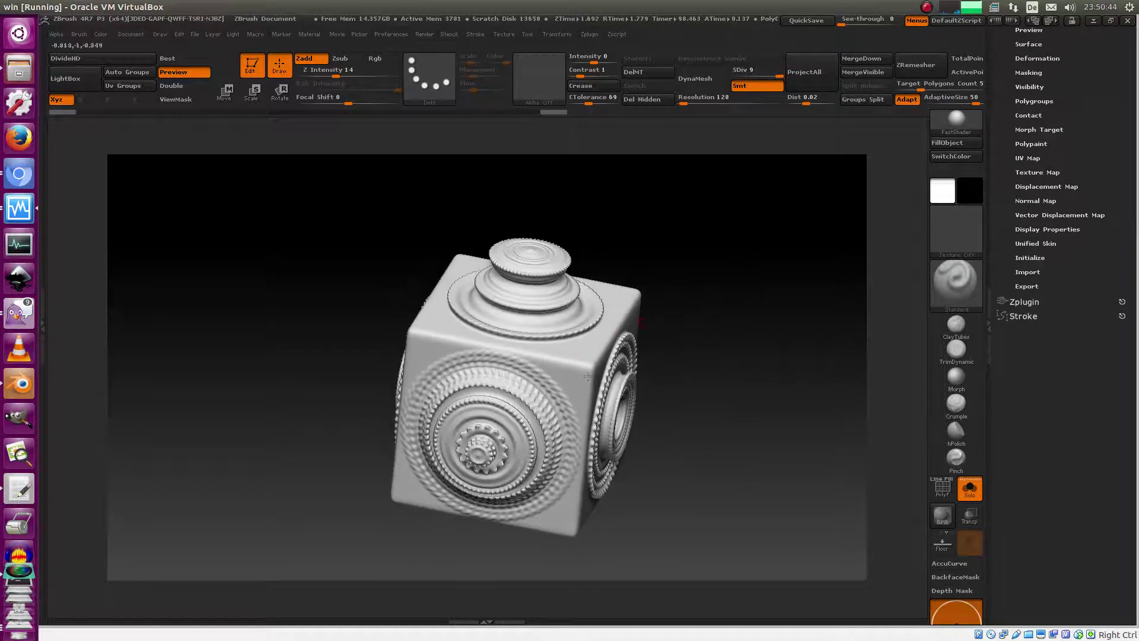
mouse_move(704, 229)
mouse_down()
mouse_move(709, 257)
mouse_move(718, 249)
mouse_move(737, 279)
mouse_move(724, 257)
mouse_up()
drag(1077, 156, 1077, 138)
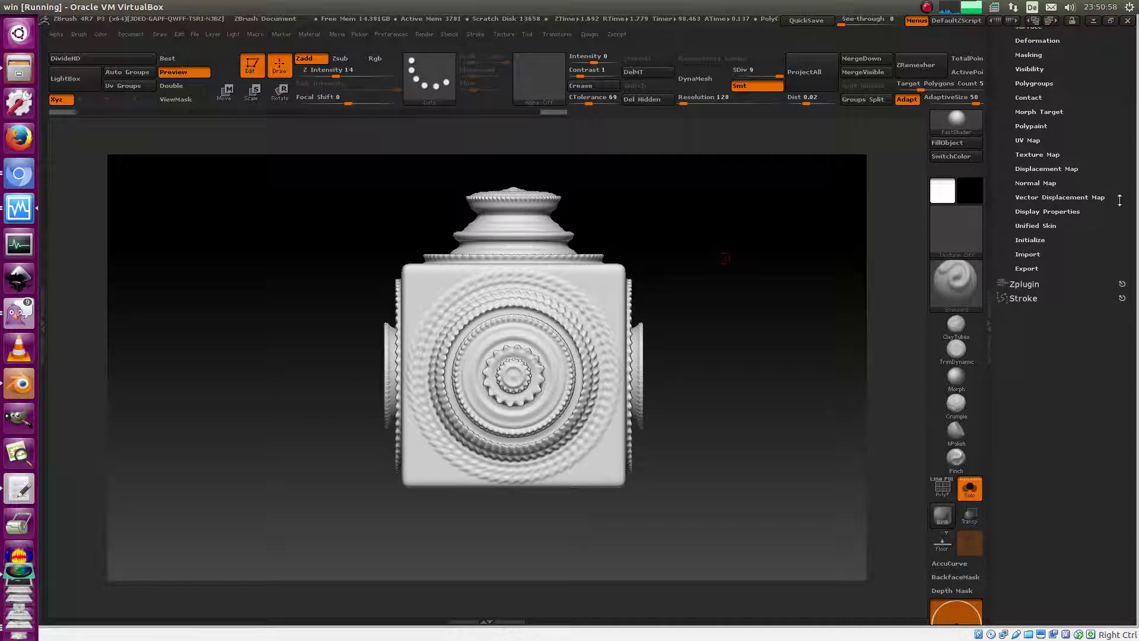
click(1042, 169)
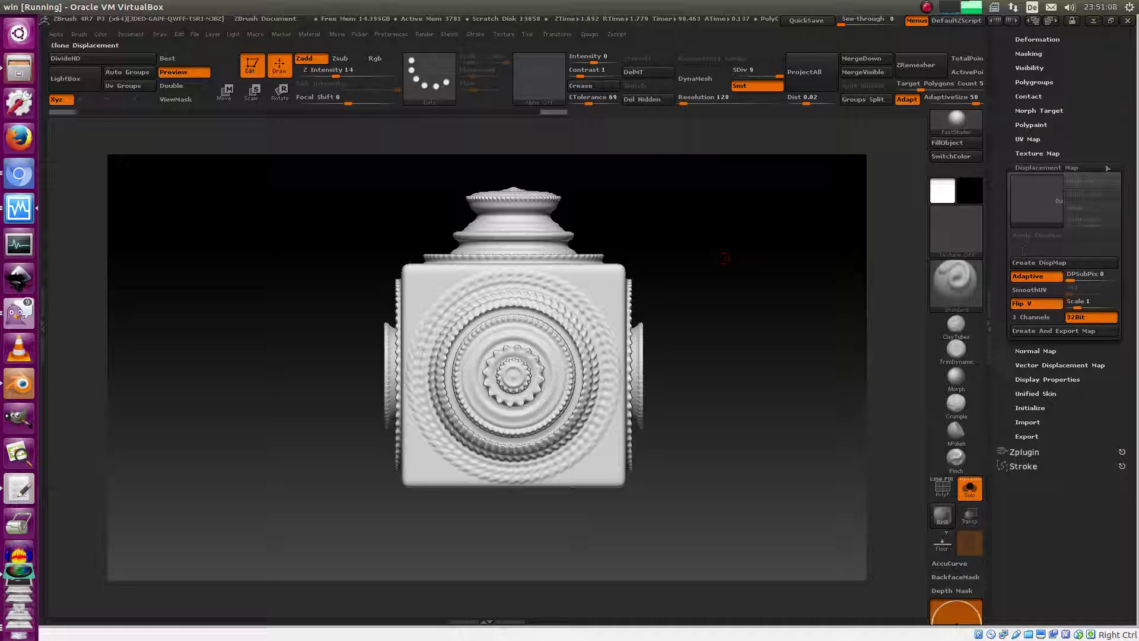
click(1053, 168)
click(1056, 196)
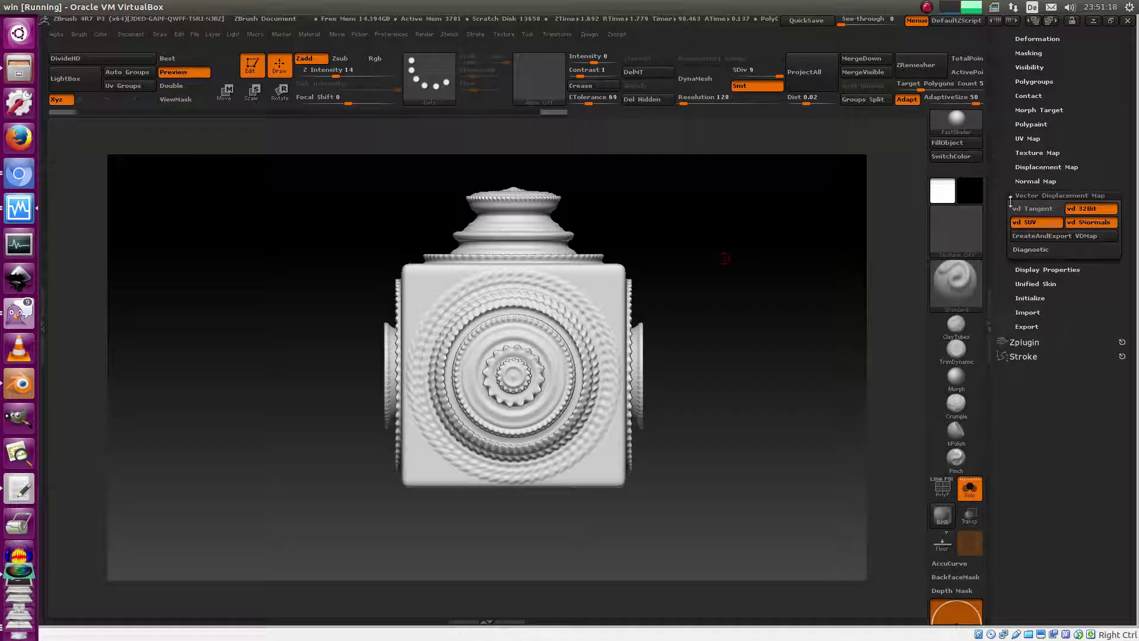
click(1044, 167)
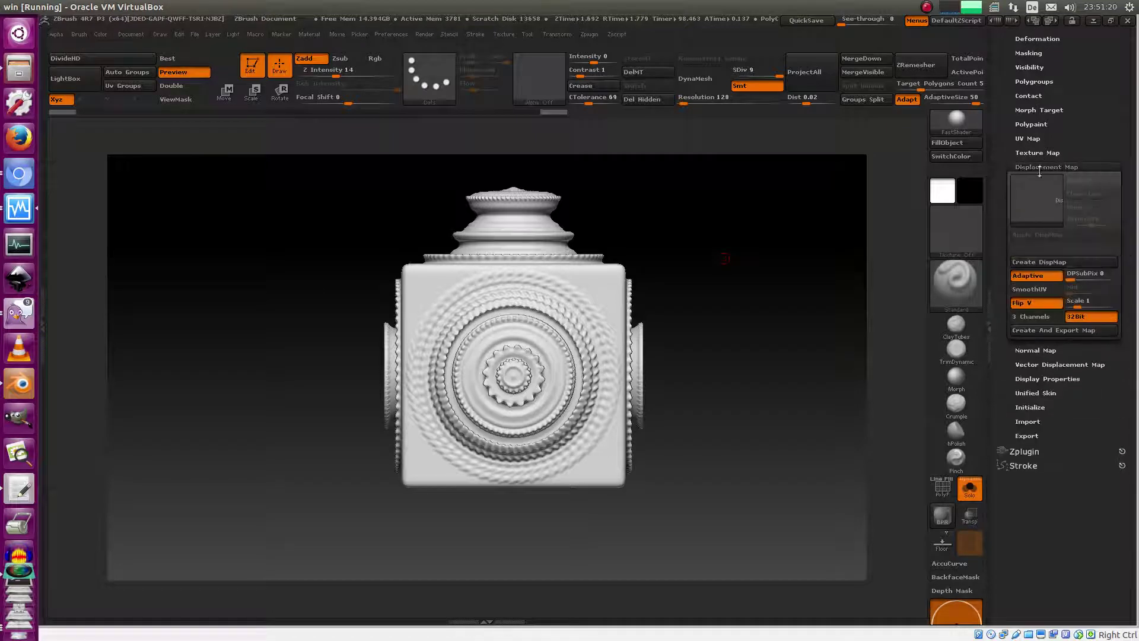
click(1056, 167)
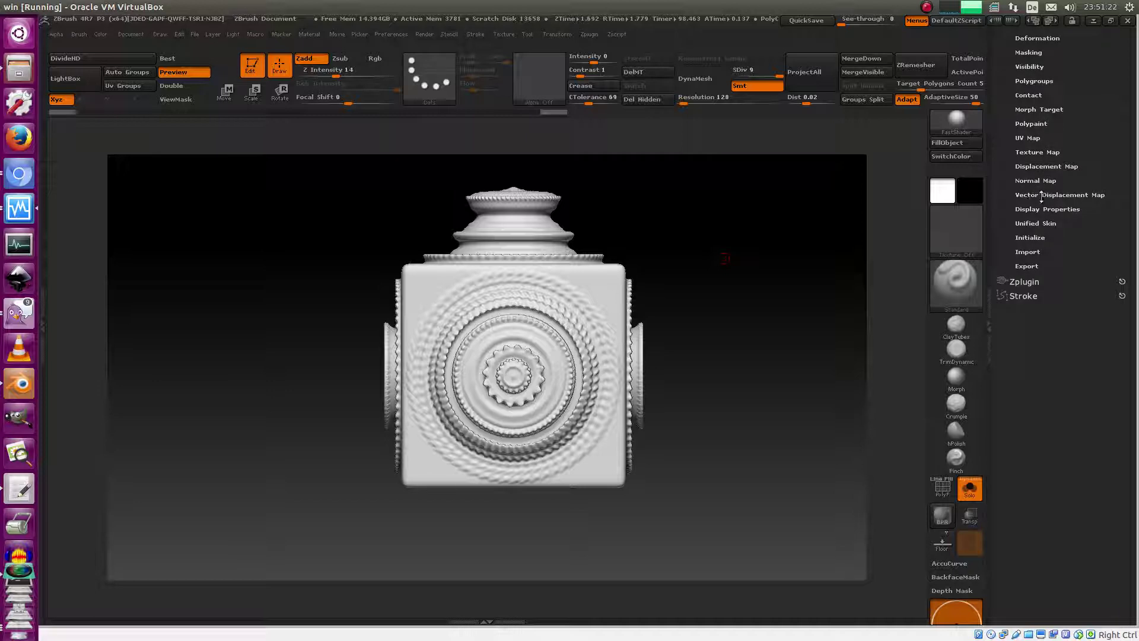
click(1046, 166)
drag(781, 247, 742, 286)
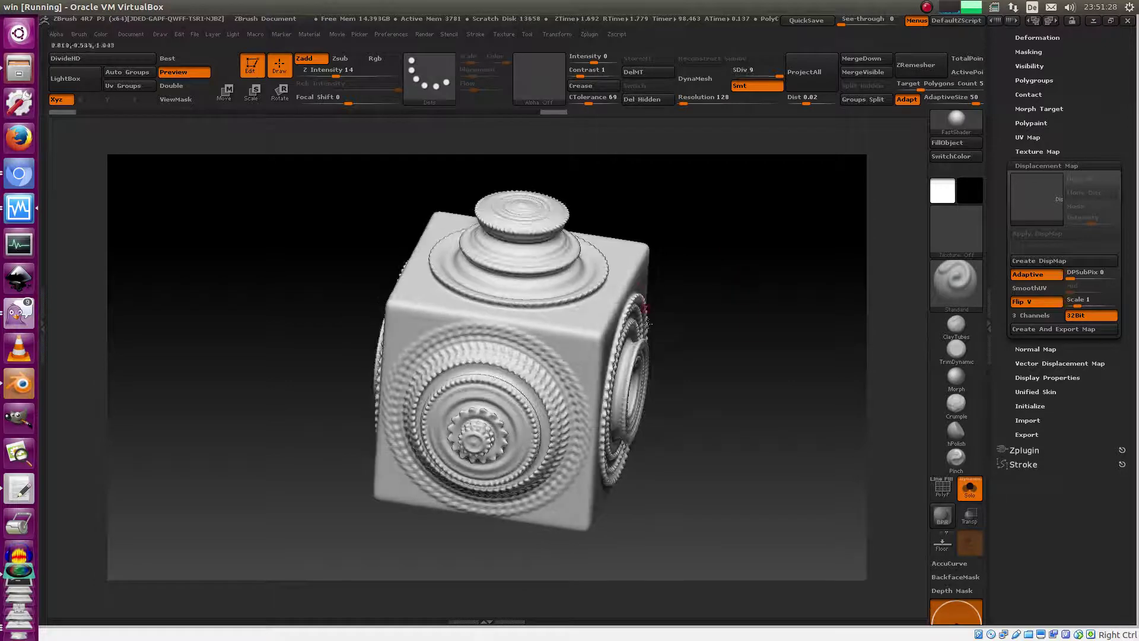
Lower the cube to subdivision level 1 and toggle its stored morph target on and off to view the plain base shape.
key(shift+d)
key(shift+d)
key(shift+d)
key(shift+d)
key(shift+d)
key(shift+d)
key(shift+d)
key(shift+d)
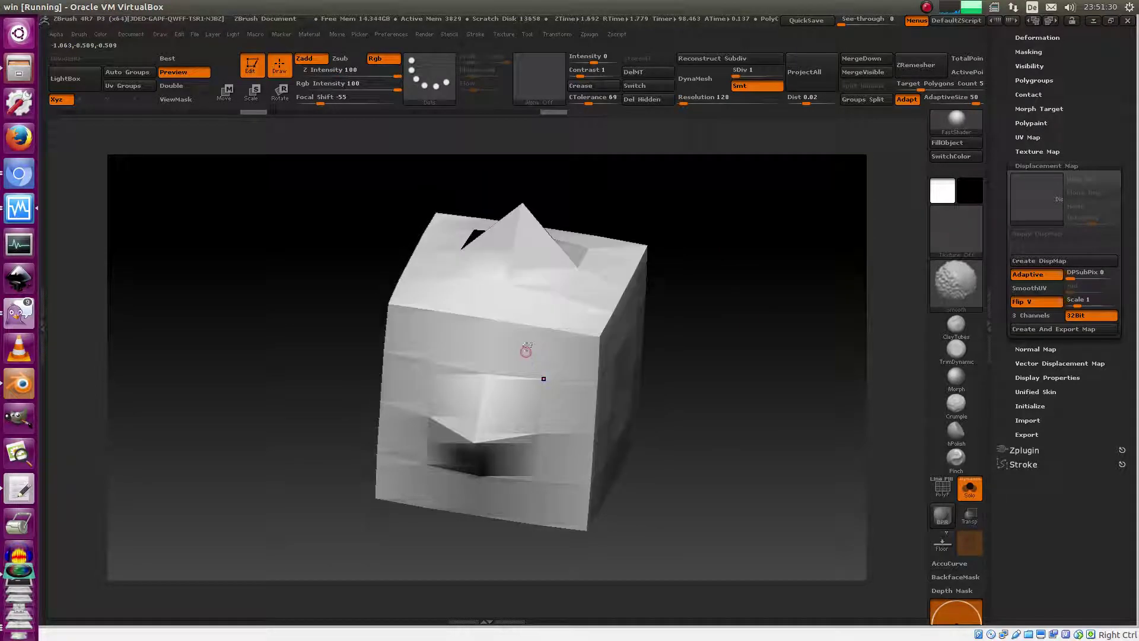
click(1053, 109)
click(1068, 127)
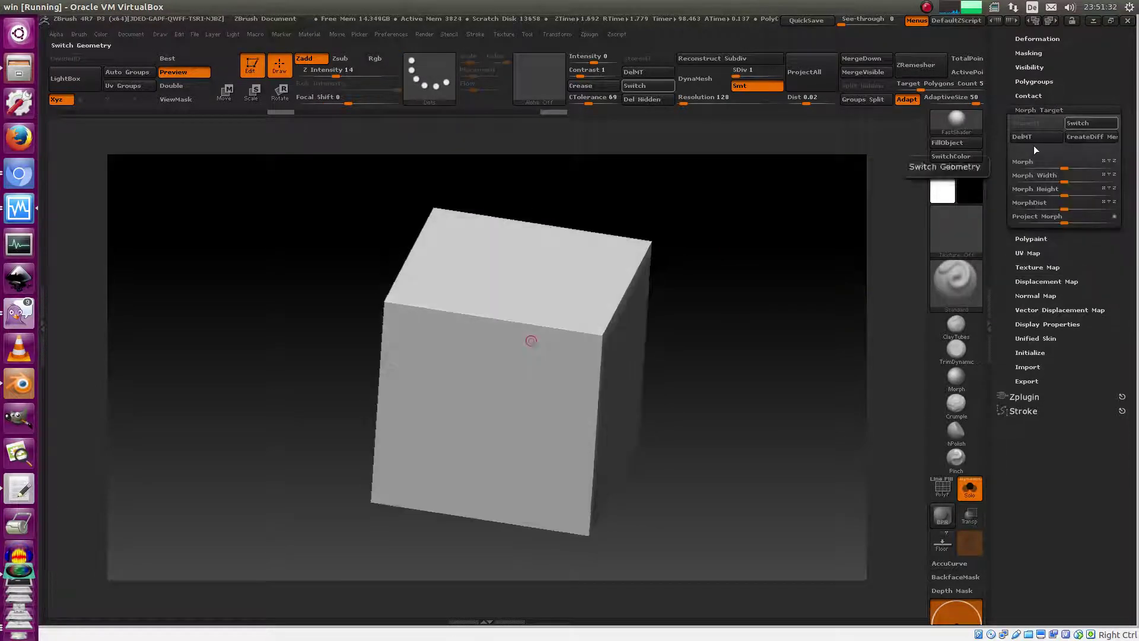
drag(687, 316, 666, 290)
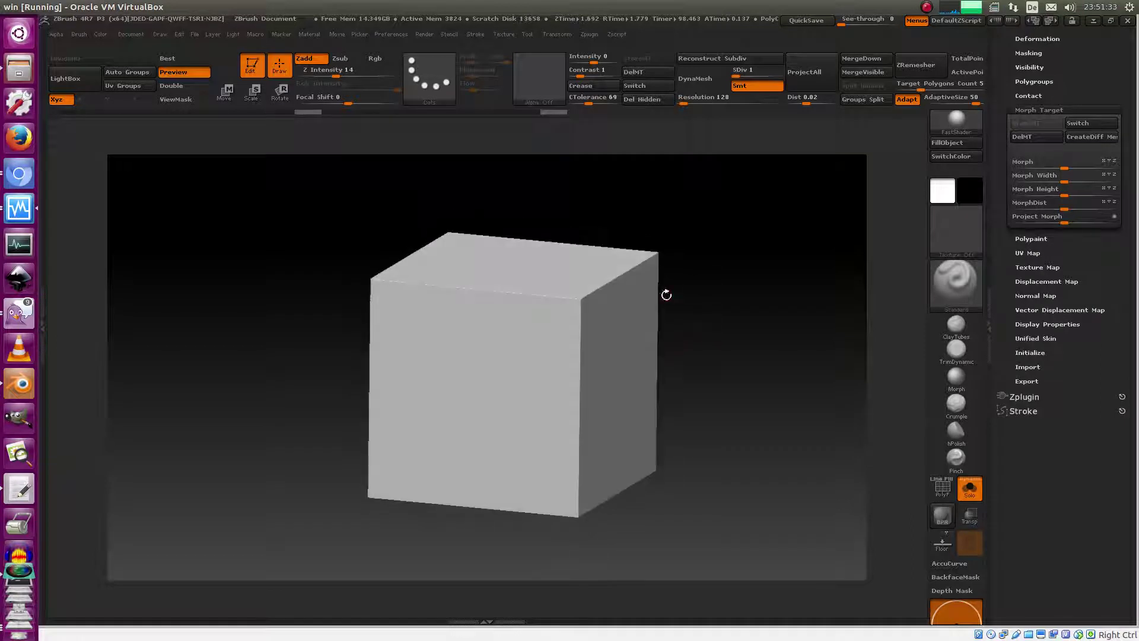
click(1078, 123)
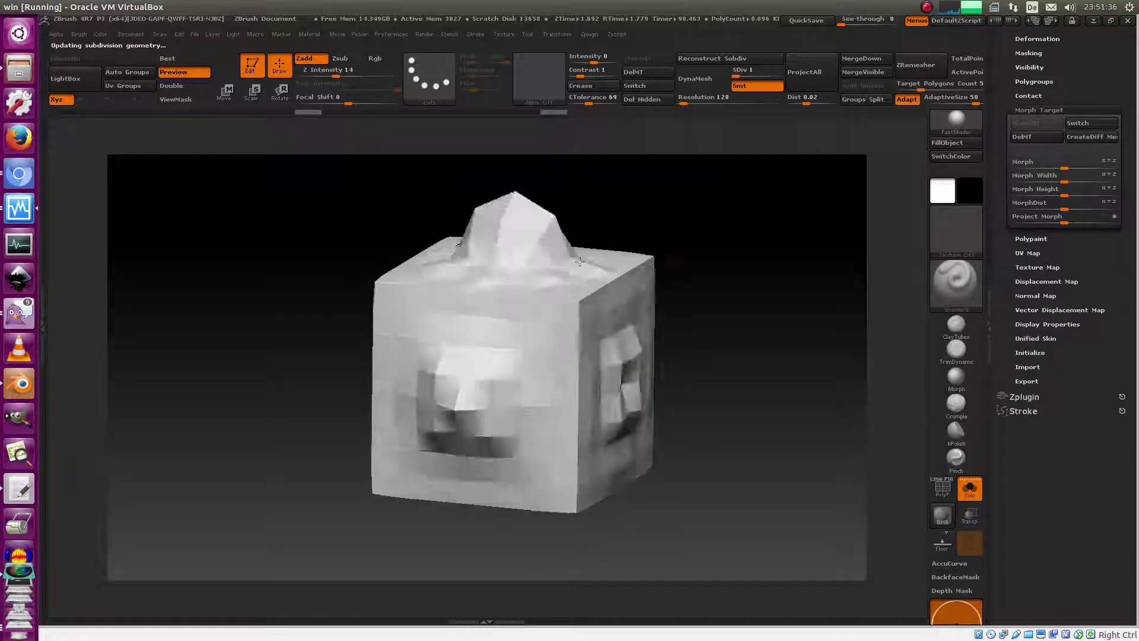
Inspect the sculpted ornaments on the cube's sides and top at subdivision level 9.
drag(714, 239, 648, 379)
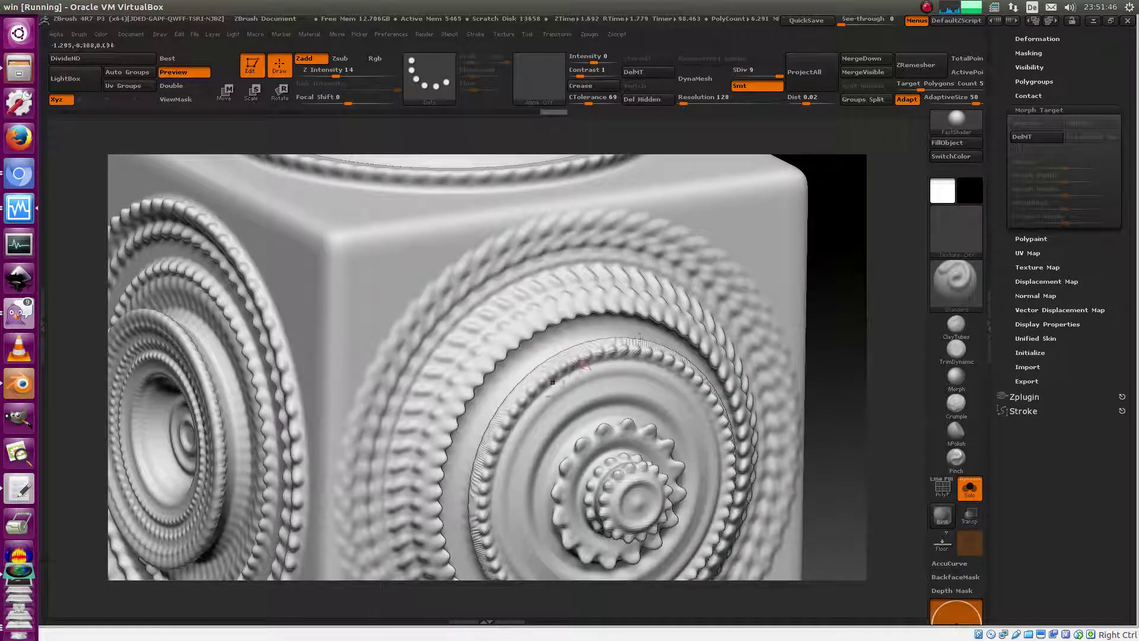
mouse_move(924, 247)
mouse_down()
mouse_move(827, 427)
mouse_move(811, 351)
mouse_move(799, 349)
mouse_up()
mouse_move(651, 287)
mouse_down()
mouse_move(641, 257)
mouse_move(577, 247)
mouse_move(587, 254)
mouse_up()
mouse_move(799, 384)
alt+mouse_down()
mouse_move(748, 336)
mouse_move(729, 295)
mouse_move(691, 351)
alt+mouse_up()
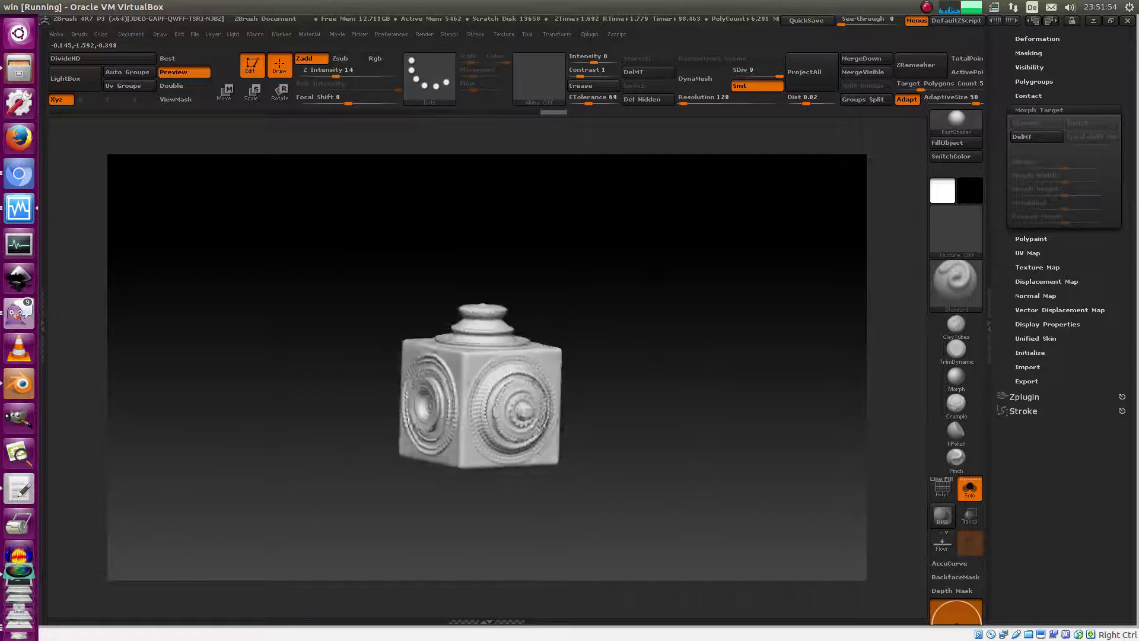
drag(676, 391, 695, 400)
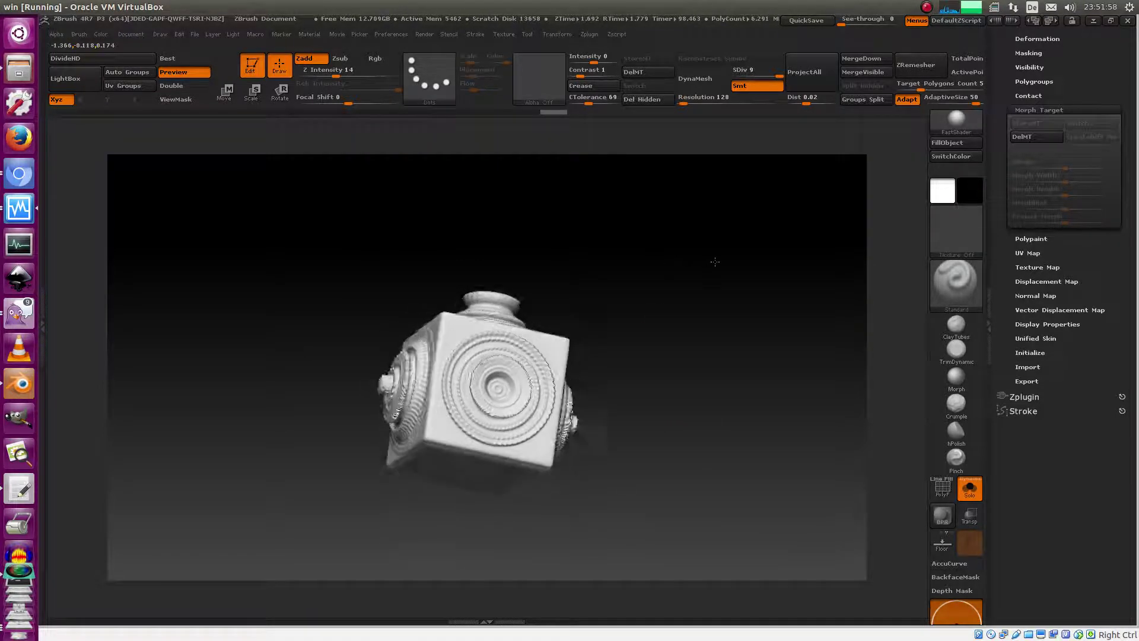
mouse_move(669, 313)
mouse_down()
mouse_move(704, 275)
mouse_move(773, 290)
mouse_move(718, 287)
mouse_move(661, 222)
mouse_move(669, 314)
mouse_move(712, 241)
mouse_move(669, 299)
mouse_up()
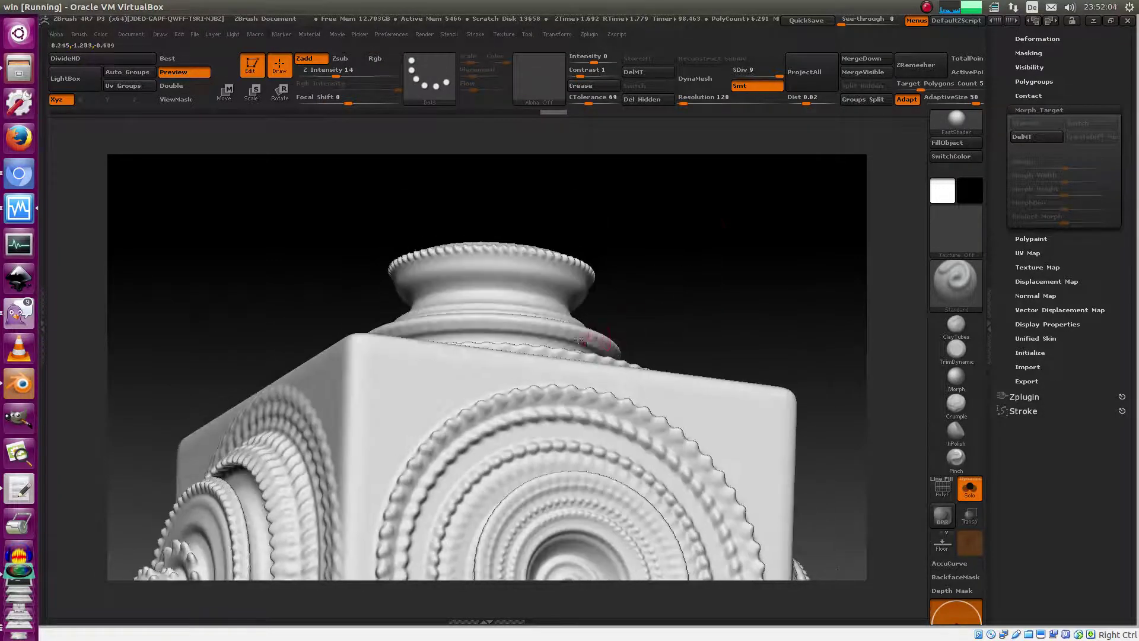
mouse_move(723, 300)
mouse_down()
mouse_move(740, 229)
mouse_move(555, 357)
mouse_up()
drag(462, 417, 483, 416)
mouse_move(657, 210)
mouse_down()
mouse_move(720, 262)
mouse_move(753, 270)
mouse_move(674, 276)
mouse_move(730, 241)
mouse_move(702, 261)
mouse_move(702, 247)
mouse_move(771, 296)
mouse_move(750, 252)
mouse_move(732, 269)
mouse_move(701, 269)
mouse_up()
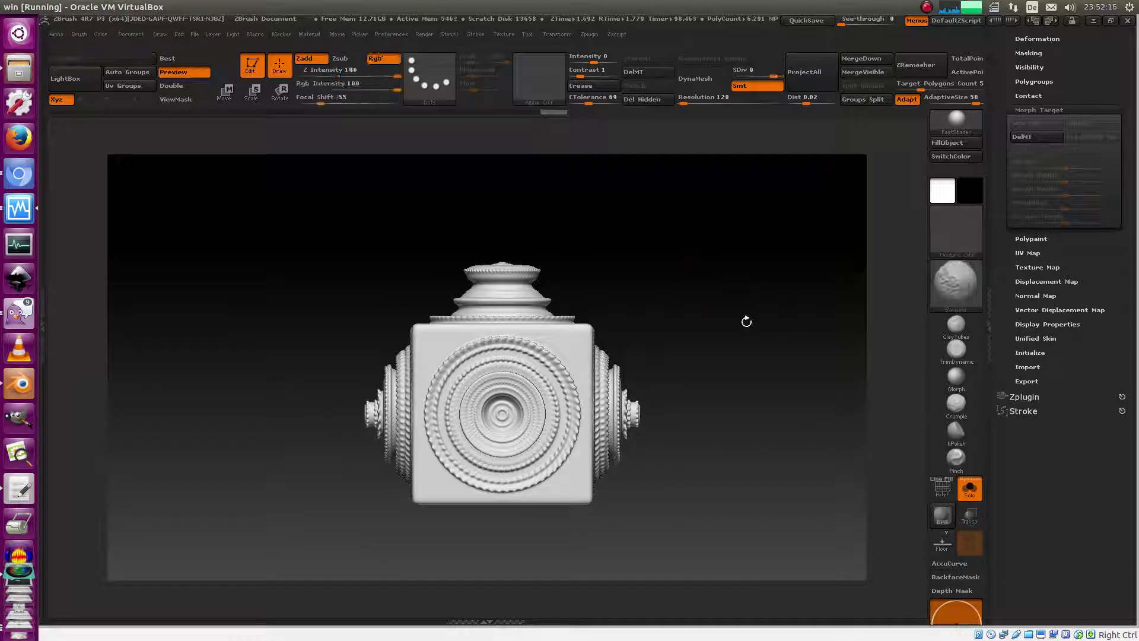
Switch the cube to its stored morph target at subdivision level 1 and display its polygon wireframe.
key(shift+d)
key(shift+d)
key(shift+d)
key(shift+d)
key(shift+d)
key(shift+d)
key(shift+d)
key(shift+d)
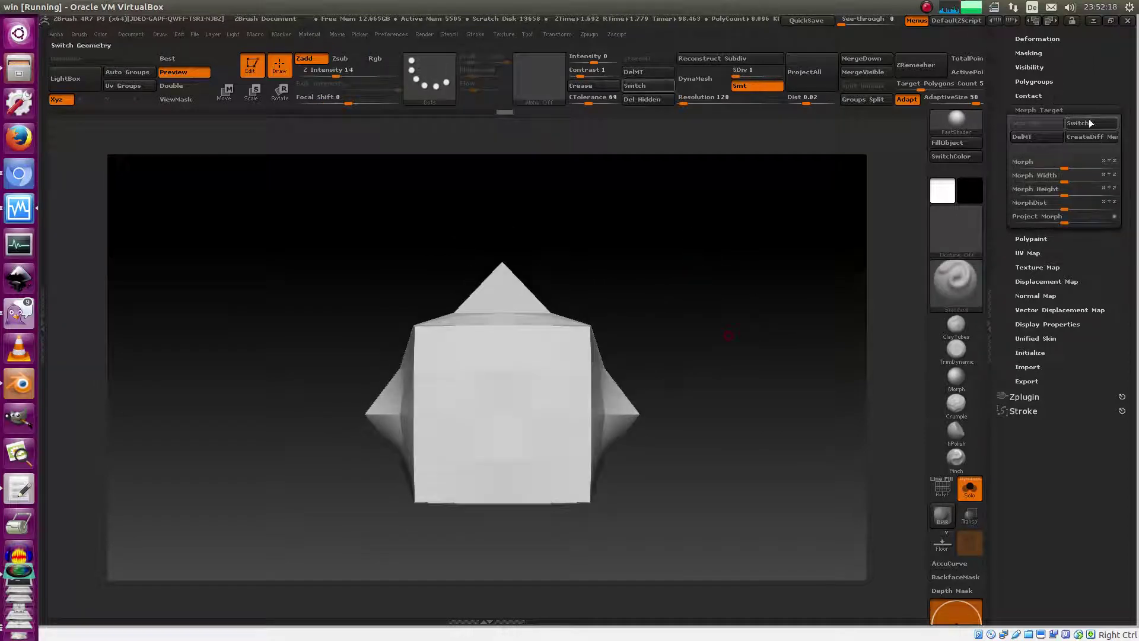
click(1089, 123)
drag(848, 261, 907, 477)
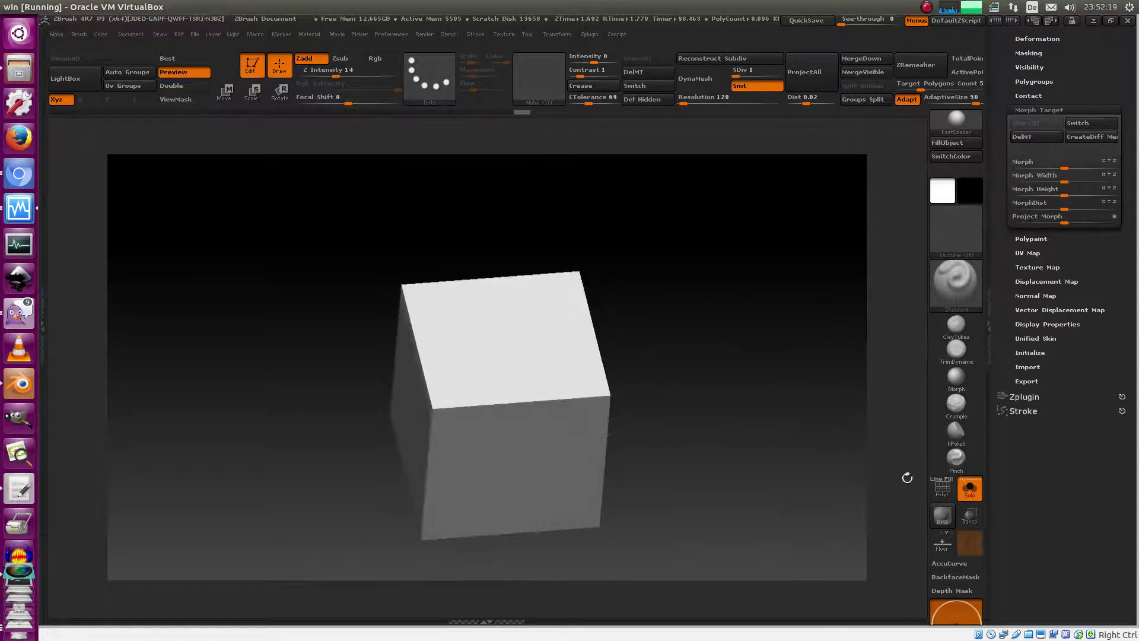
click(943, 488)
mouse_move(704, 369)
mouse_down()
mouse_move(751, 332)
mouse_move(770, 288)
mouse_move(742, 265)
mouse_move(765, 303)
mouse_move(750, 255)
mouse_up()
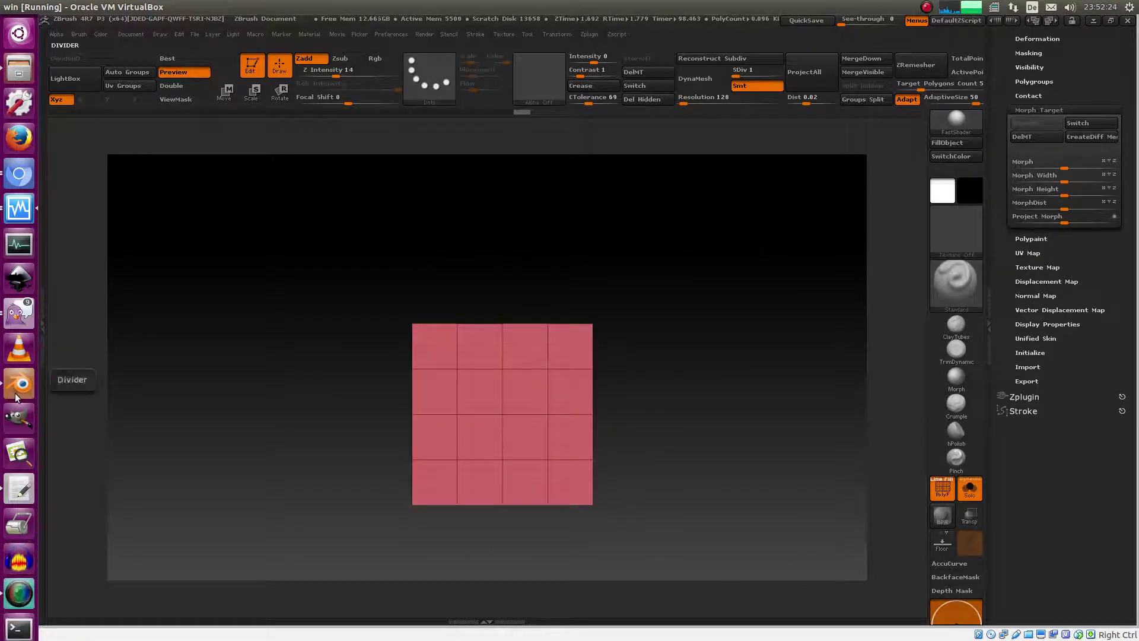
Review the Displacement Map options, and switch to Blender to view the displacement nodes of Material.001.
click(1050, 110)
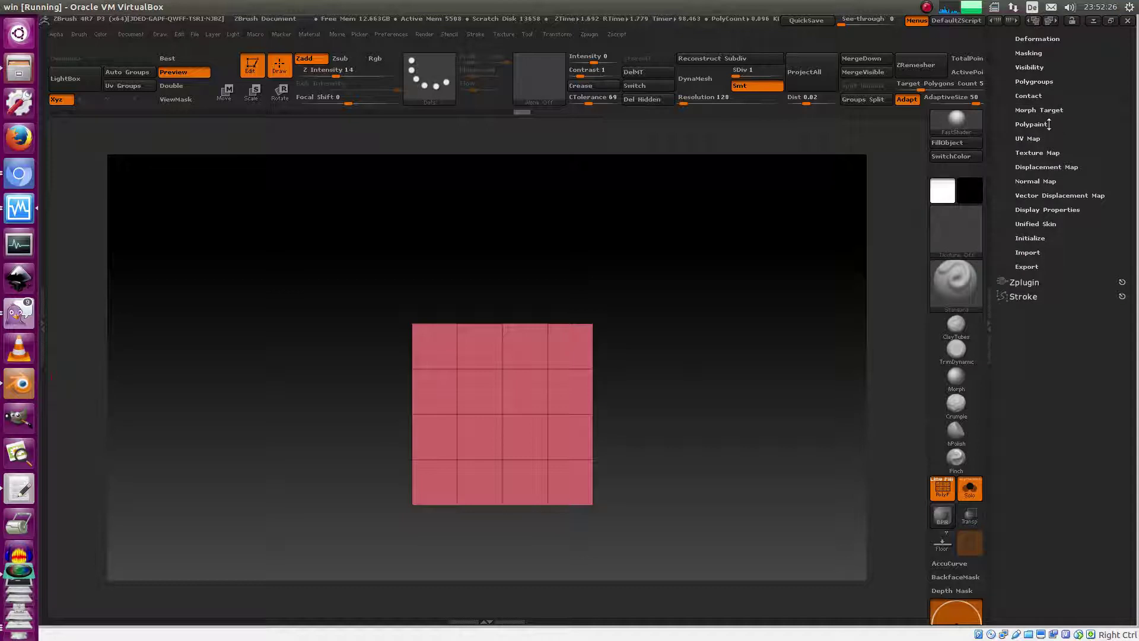
click(1054, 167)
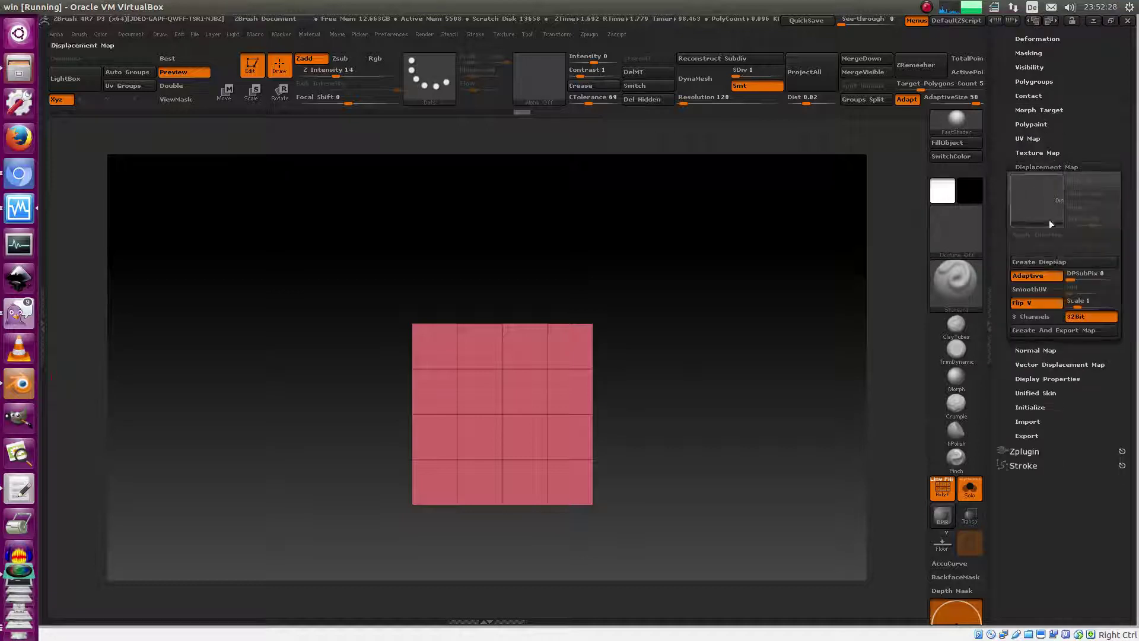
click(29, 385)
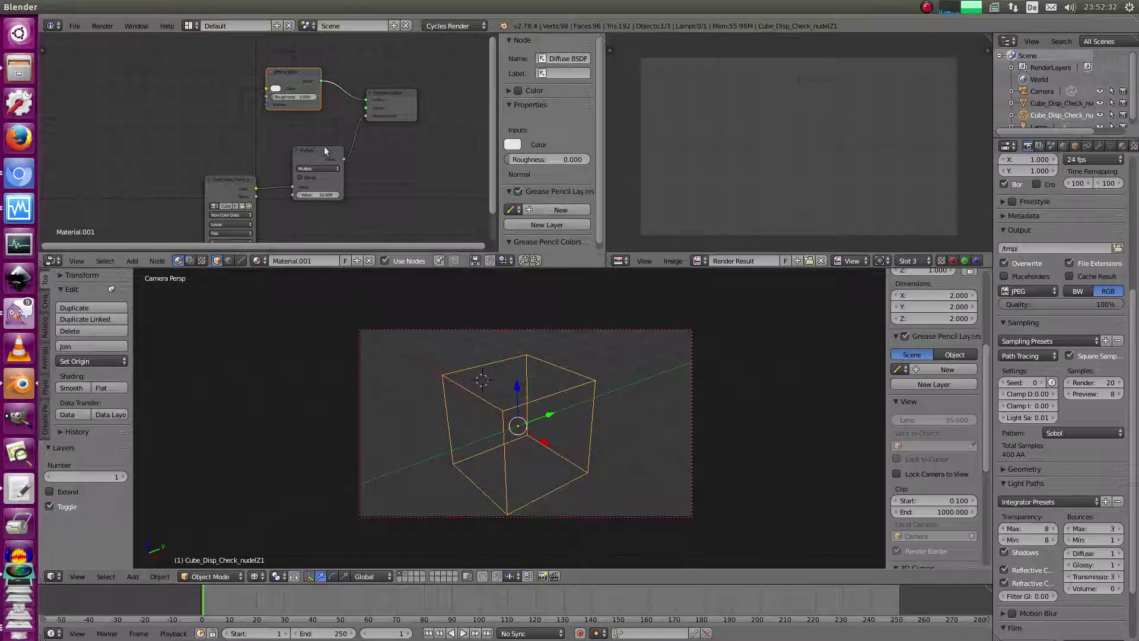
middle_drag(322, 152, 326, 124)
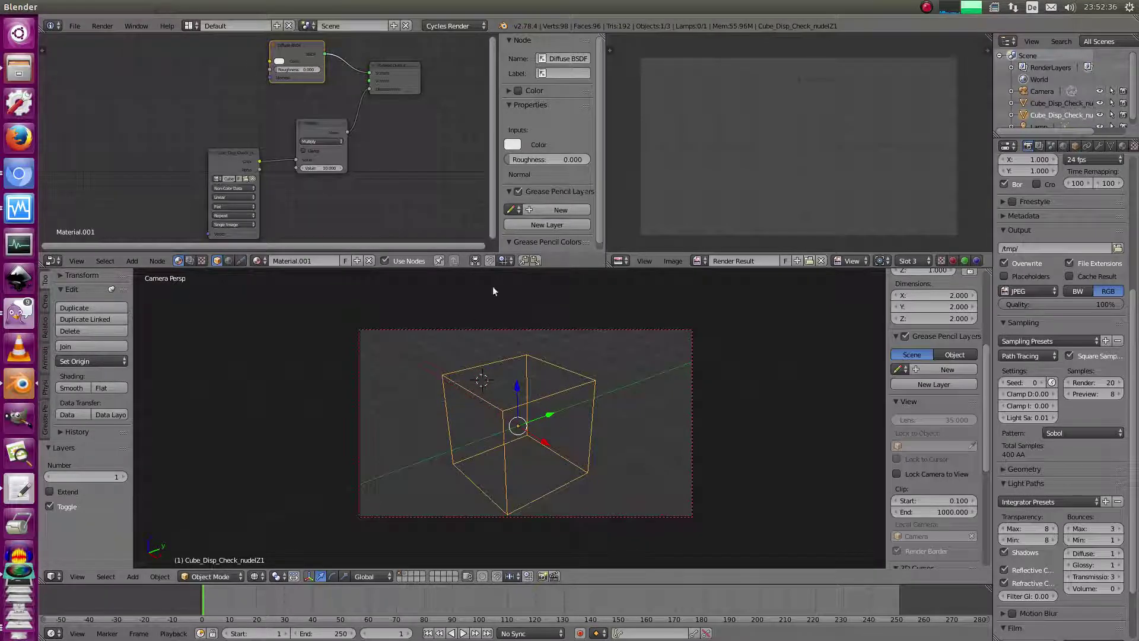
Check the cube's UV layout by unlinking the render result from the image editor and selecting the whole mesh in Edit Mode.
scroll(492, 409, down, 2)
key(Tab)
key(a)
click(821, 261)
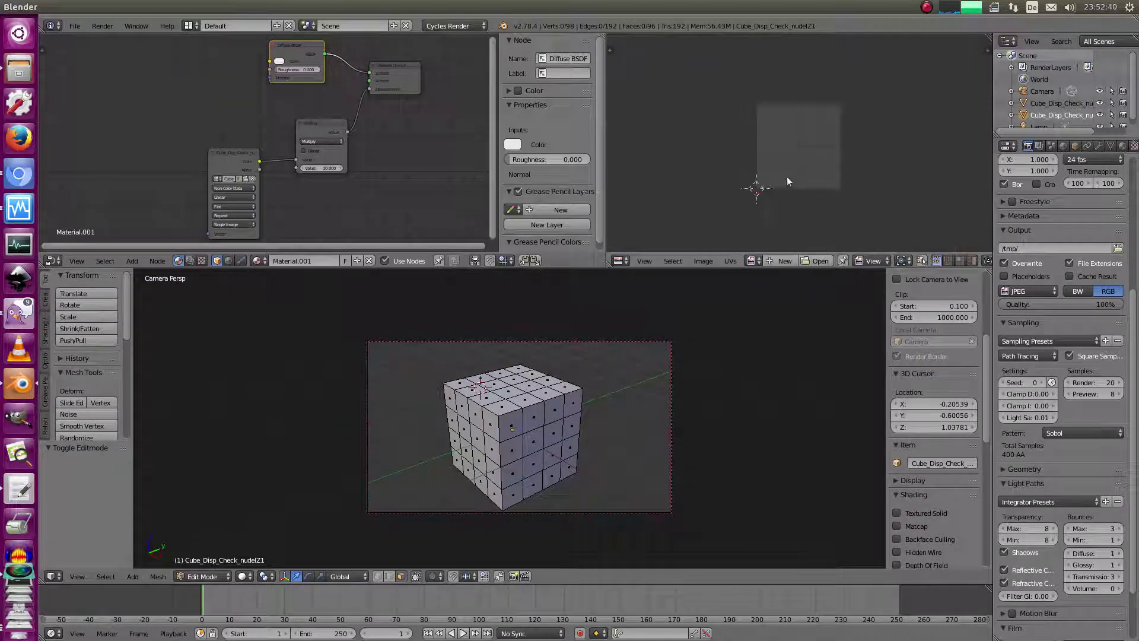
key(a)
scroll(775, 140, up, 4)
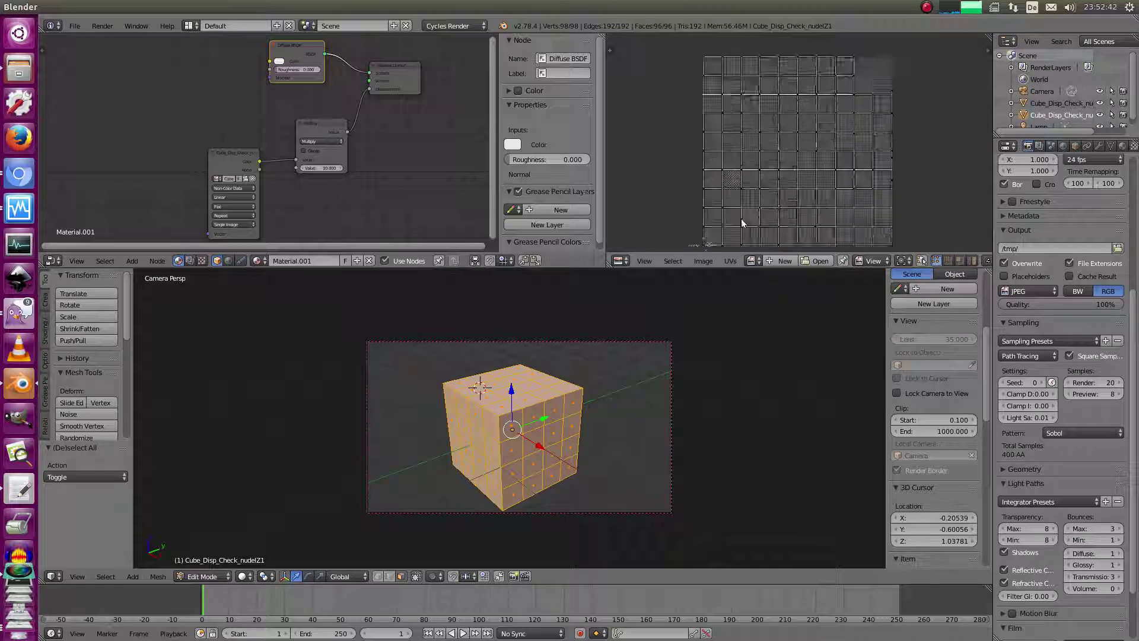
key(Tab)
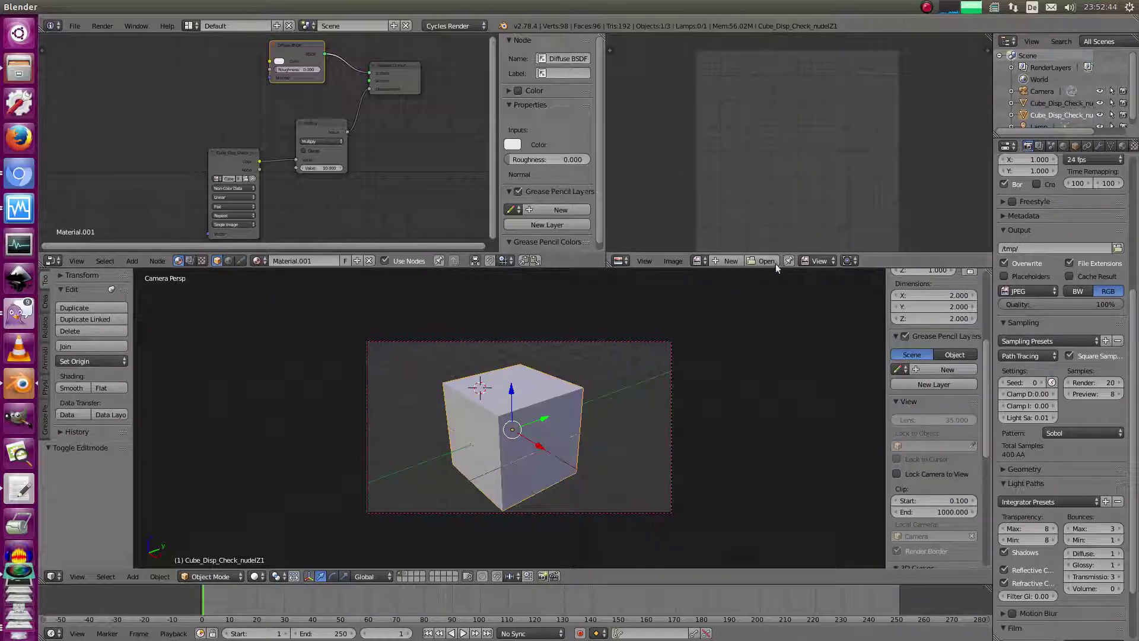
Preview the displaced cube with Rendered viewport shading, examine its side ornaments up close, and return to wireframe shading.
click(257, 577)
click(279, 496)
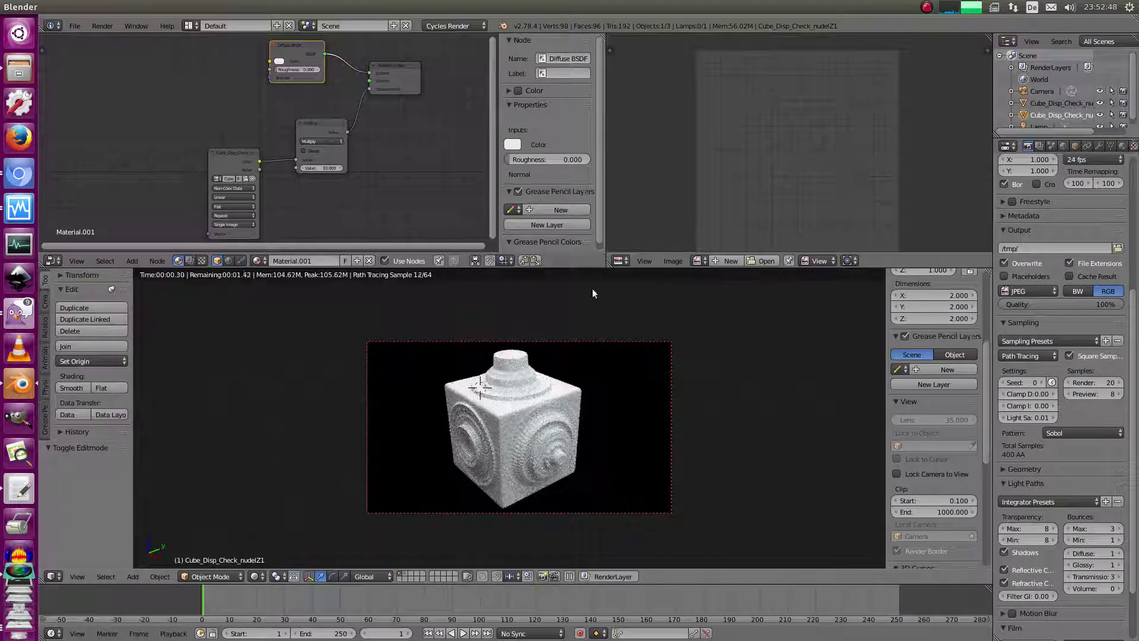
scroll(615, 394, up, 4)
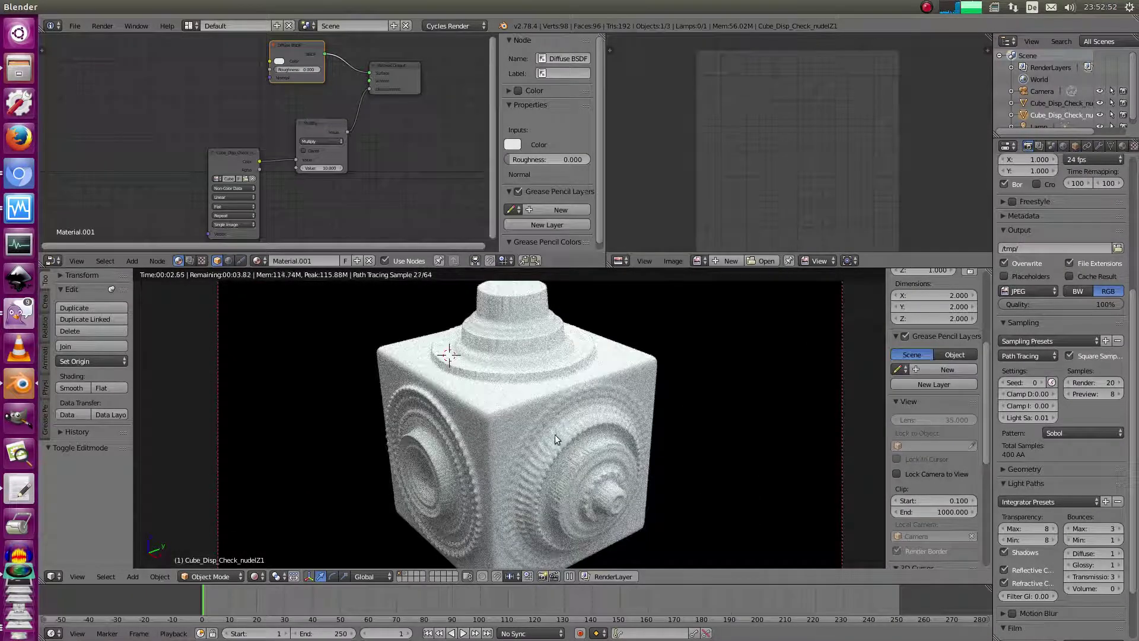
shift+middle_drag(575, 515, 581, 534)
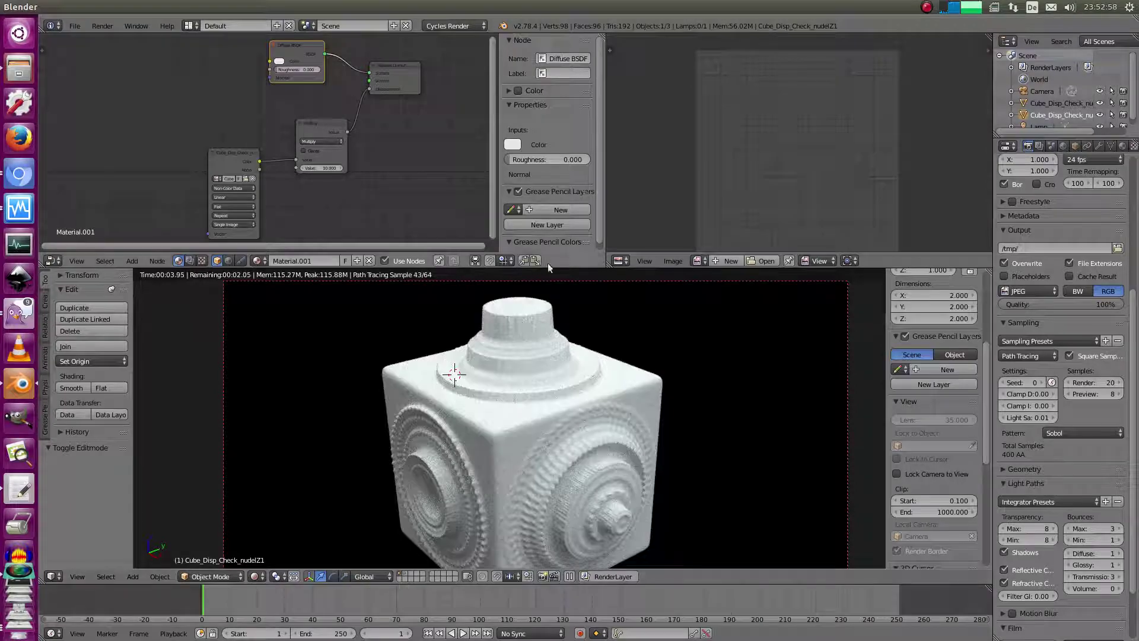
shift+middle_drag(565, 410, 543, 343)
scroll(568, 426, up, 3)
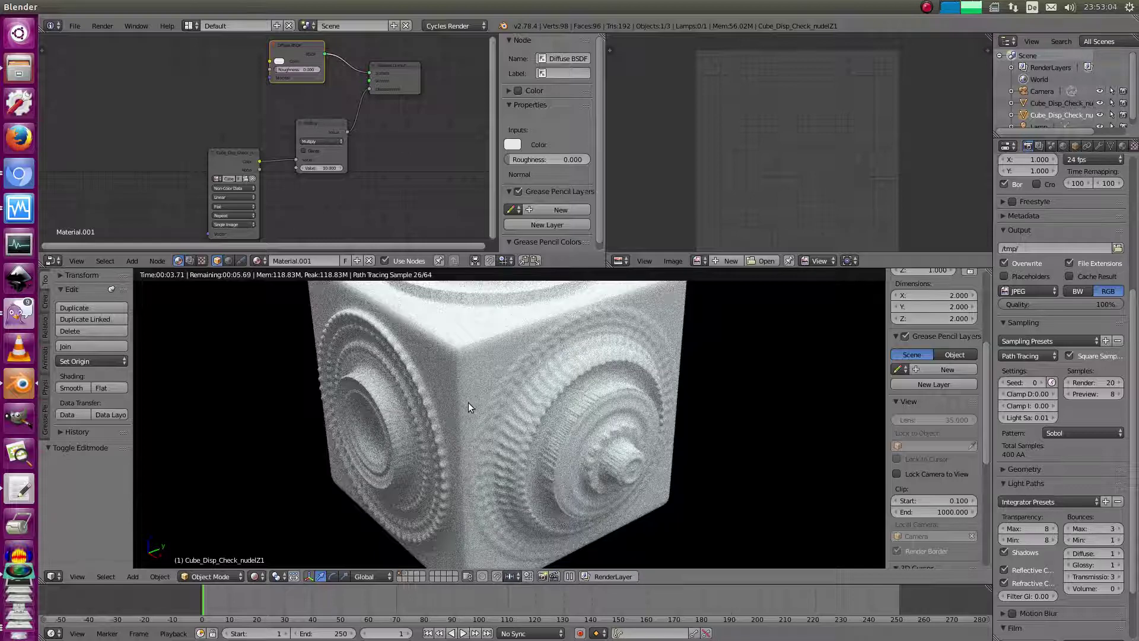
key(z)
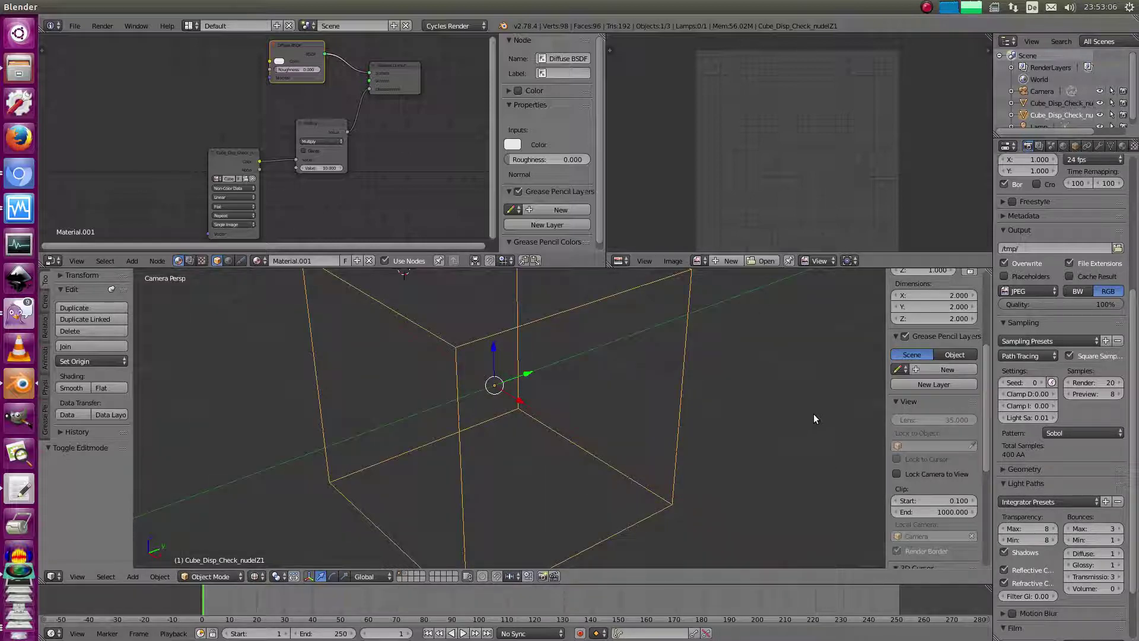
Show the render result in slot 2 in a maximized image editor and examine the relief on the cube's top.
middle_drag(754, 201, 770, 162)
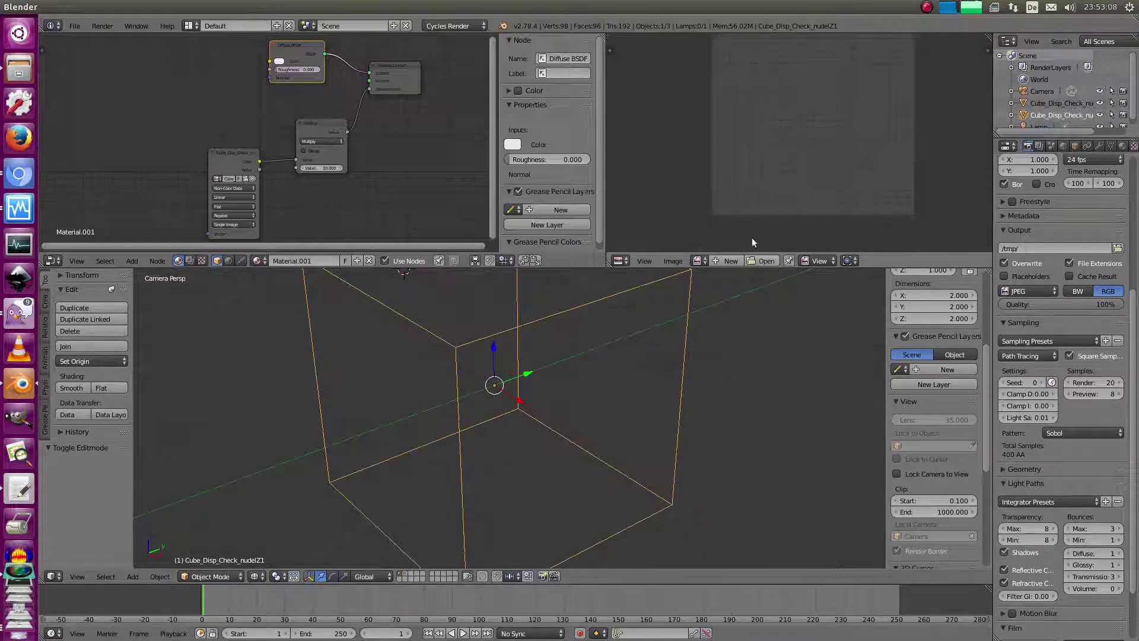
key(F12)
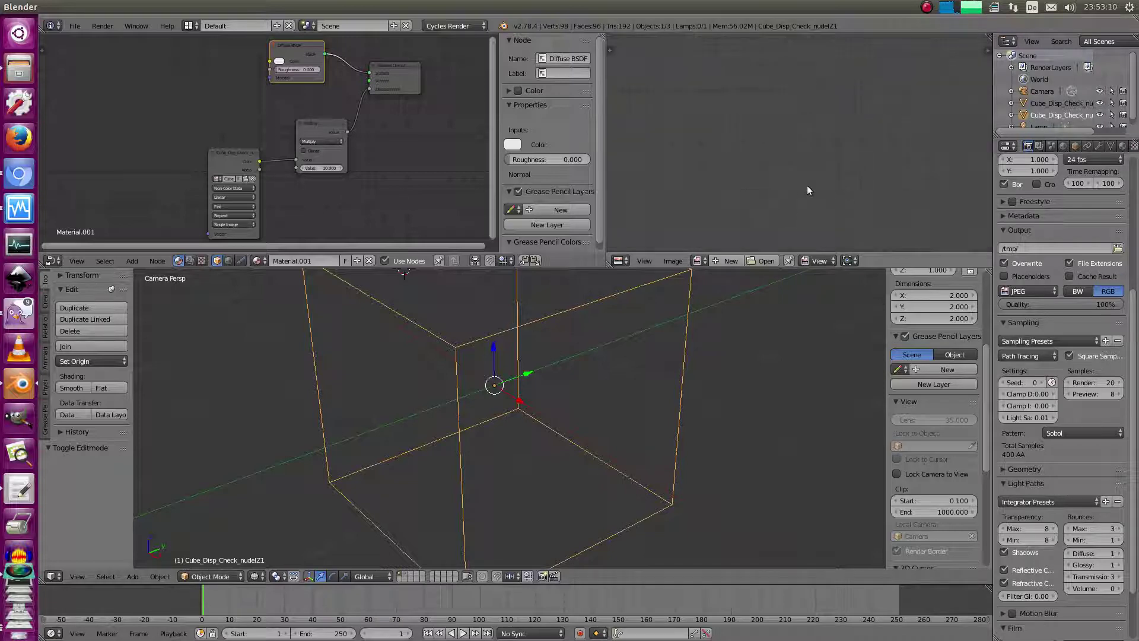
click(899, 261)
click(920, 235)
key(ctrl+Up)
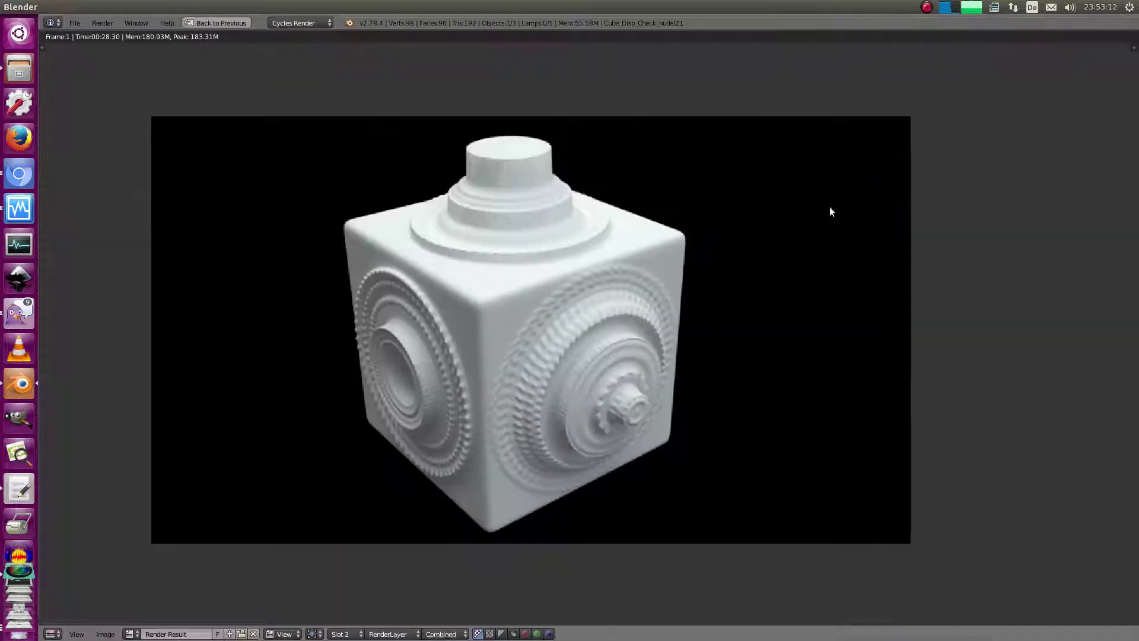
scroll(579, 235, up, 4)
middle_drag(579, 235, 674, 334)
drag(590, 173, 597, 201)
drag(598, 157, 590, 142)
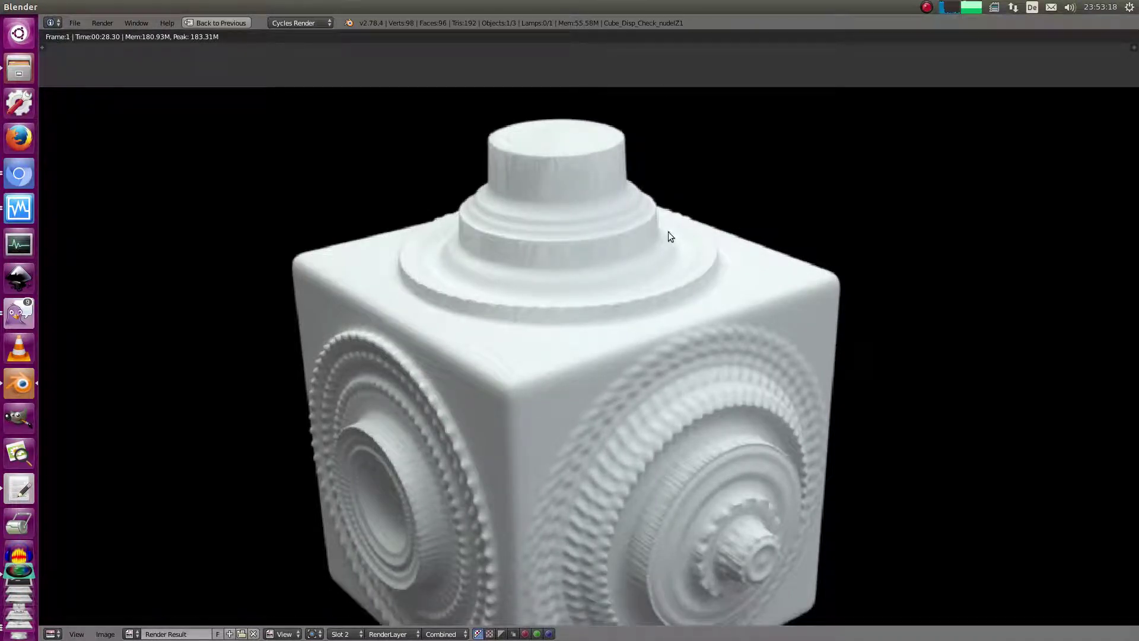
Examine the relief on the cube's two visible sides and its top in the render result, ending with the whole image in view.
middle_drag(560, 342, 592, 201)
middle_drag(686, 321, 671, 279)
drag(700, 276, 725, 274)
drag(767, 347, 736, 362)
mouse_move(718, 364)
mouse_down()
mouse_move(706, 375)
mouse_move(713, 350)
mouse_up()
drag(433, 303, 461, 322)
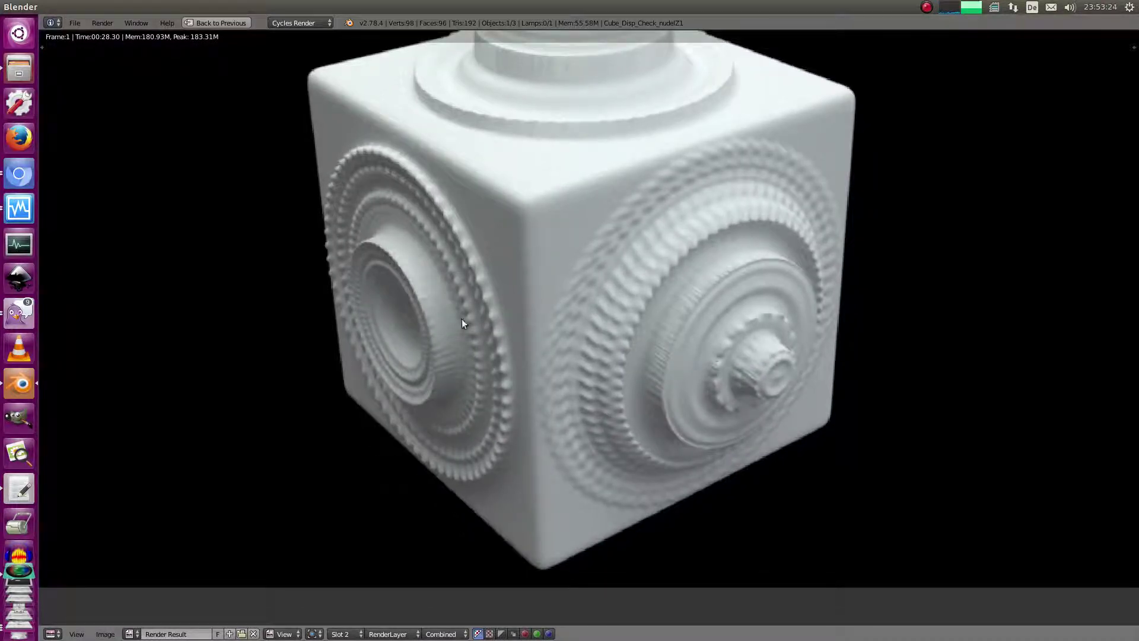
drag(803, 239, 771, 208)
middle_drag(688, 95, 691, 200)
mouse_move(690, 206)
mouse_down()
mouse_move(717, 208)
mouse_move(705, 208)
mouse_move(709, 196)
mouse_up()
scroll(522, 305, down, 1)
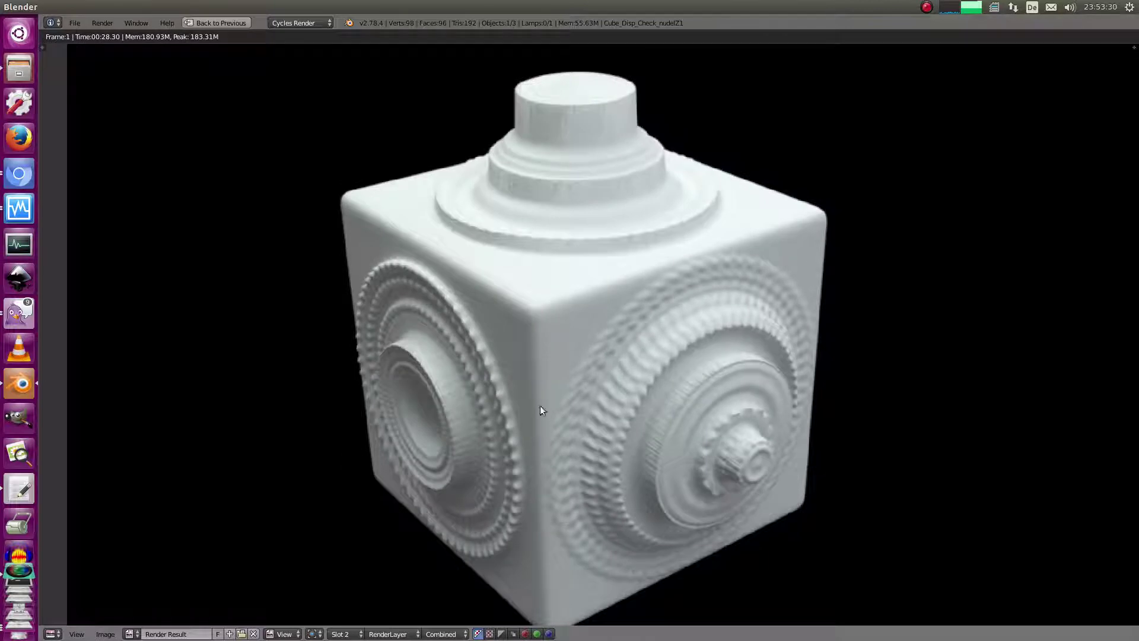
scroll(611, 255, down, 2)
middle_drag(659, 166, 618, 182)
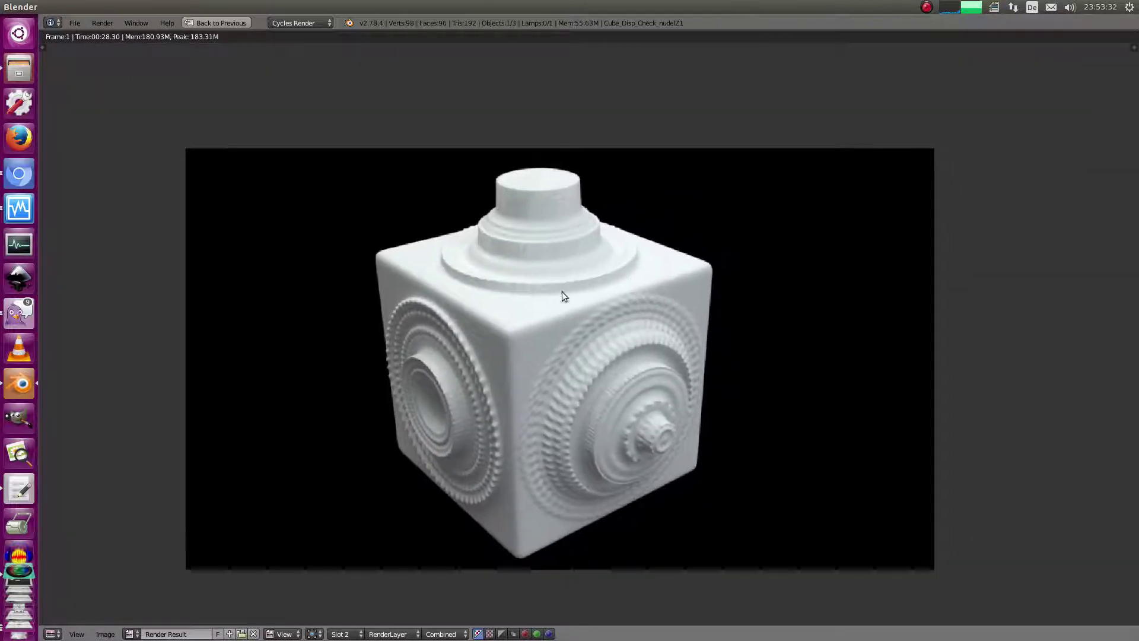
Leave the maximized render view, return to ZBrush, and switch the level-1 cube to its stored morph target.
key(Escape)
click(3, 211)
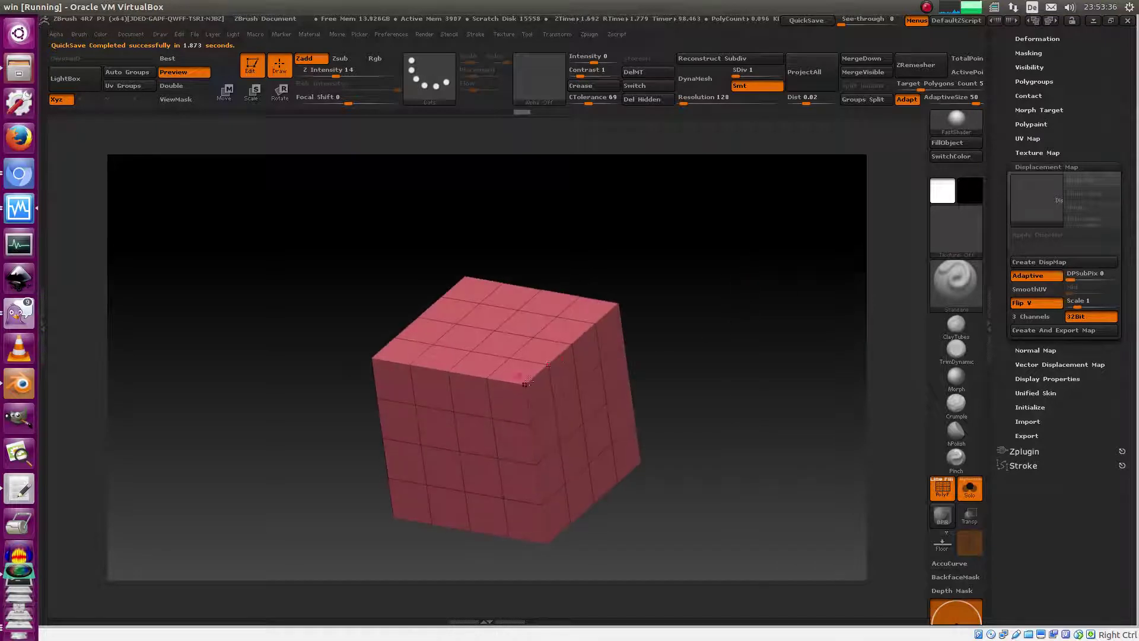
click(1039, 110)
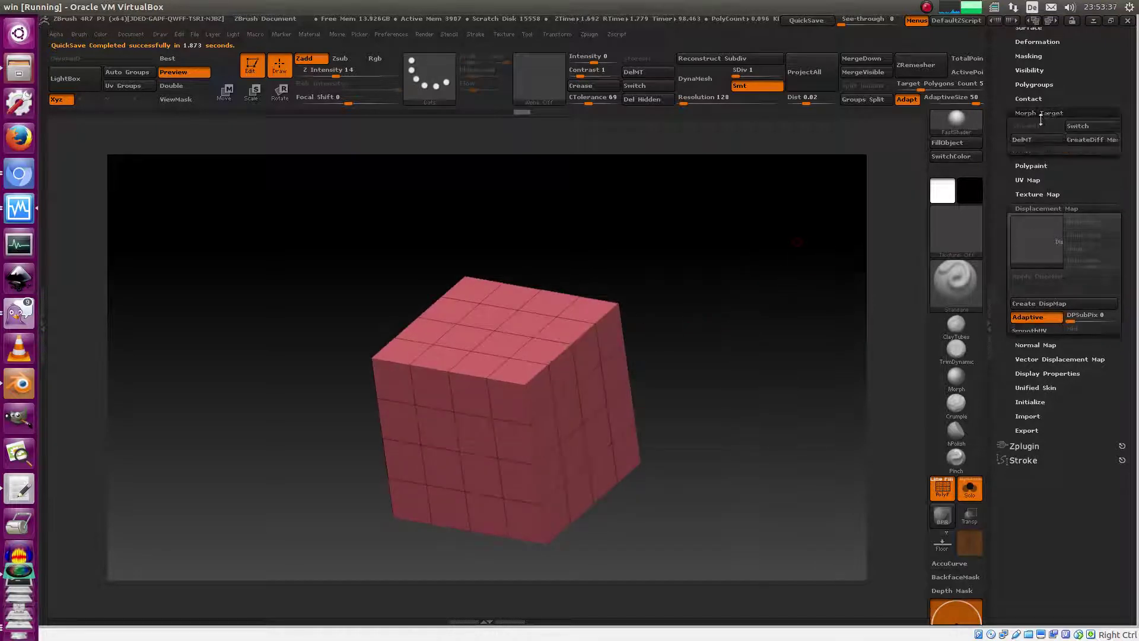
click(1077, 126)
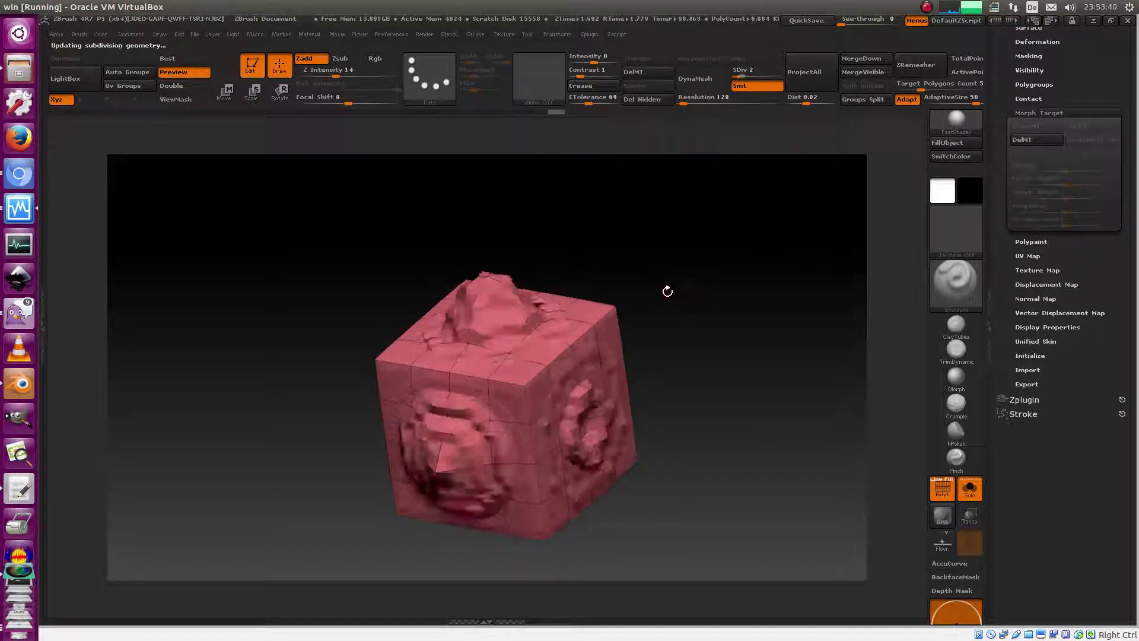
Examine the cube through its subdivision levels up to SDiv 9 and back down to SDiv 1.
key(ctrl+shift+z)
key(ctrl+shift+z)
key(ctrl+shift+z)
key(ctrl+shift+z)
key(ctrl+shift+z)
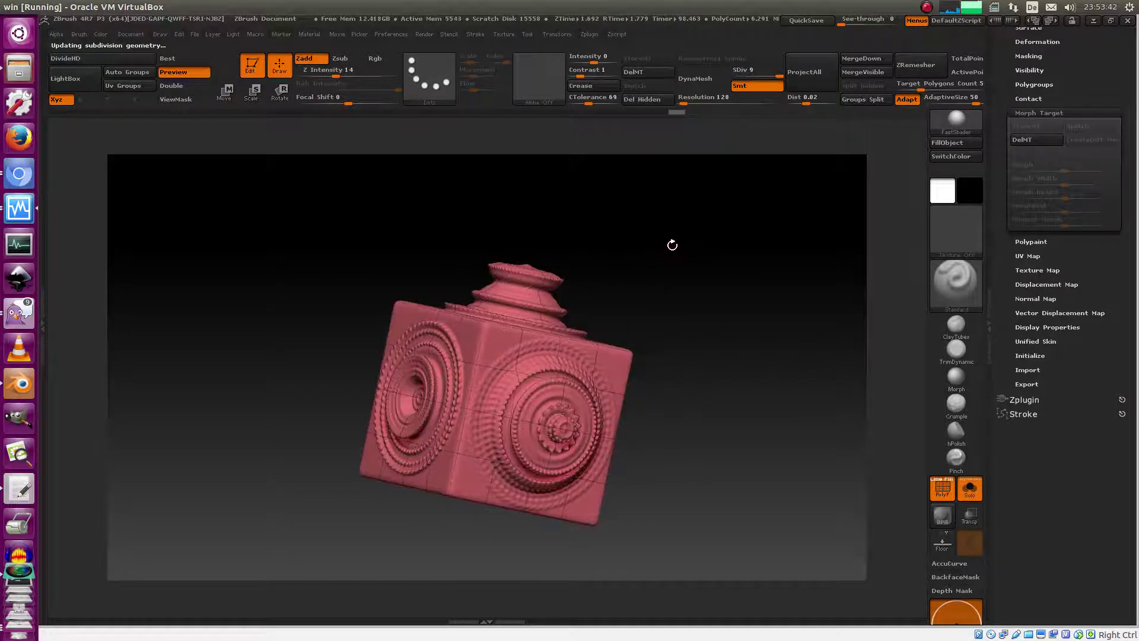
mouse_move(661, 260)
mouse_down()
mouse_move(703, 257)
mouse_move(692, 254)
mouse_up()
key(ctrl+shift+z)
mouse_move(683, 294)
mouse_down()
mouse_move(709, 272)
mouse_move(697, 308)
mouse_move(710, 237)
mouse_move(784, 232)
mouse_move(759, 273)
mouse_up()
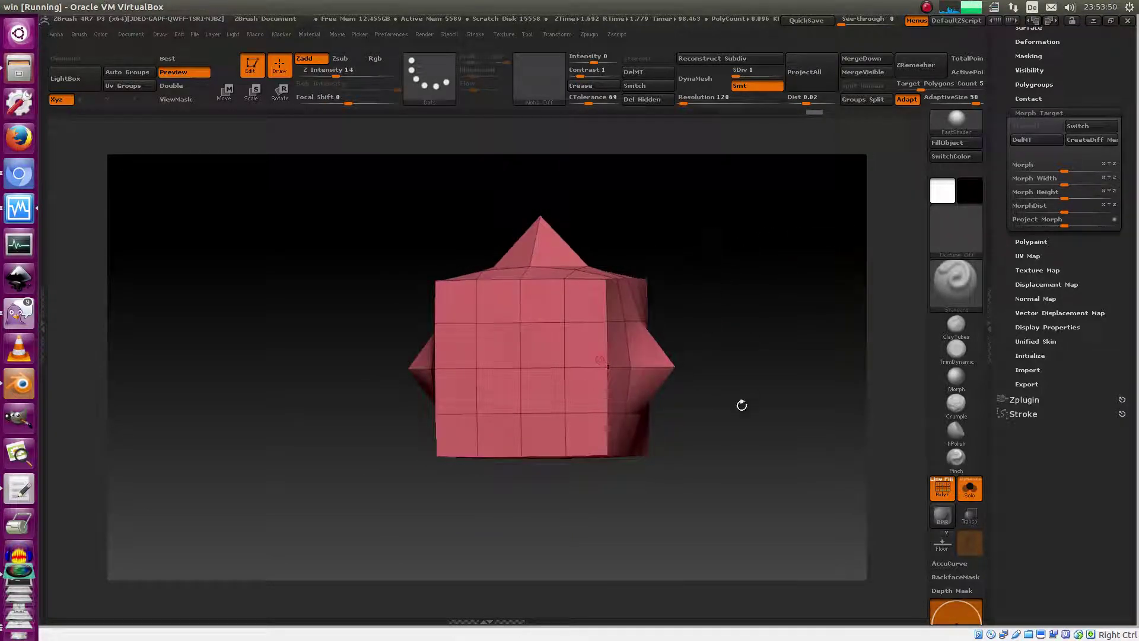
Switch to Blender and reframe the render result to show the ornament on the cube's top.
click(22, 380)
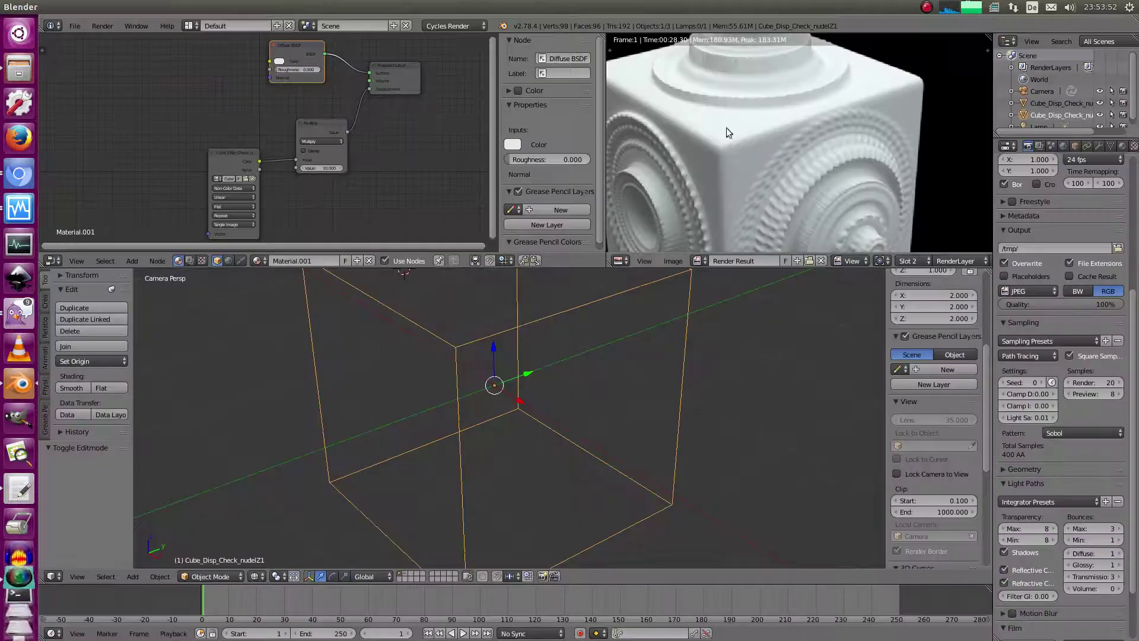
scroll(749, 82, down, 2)
middle_drag(785, 76, 738, 122)
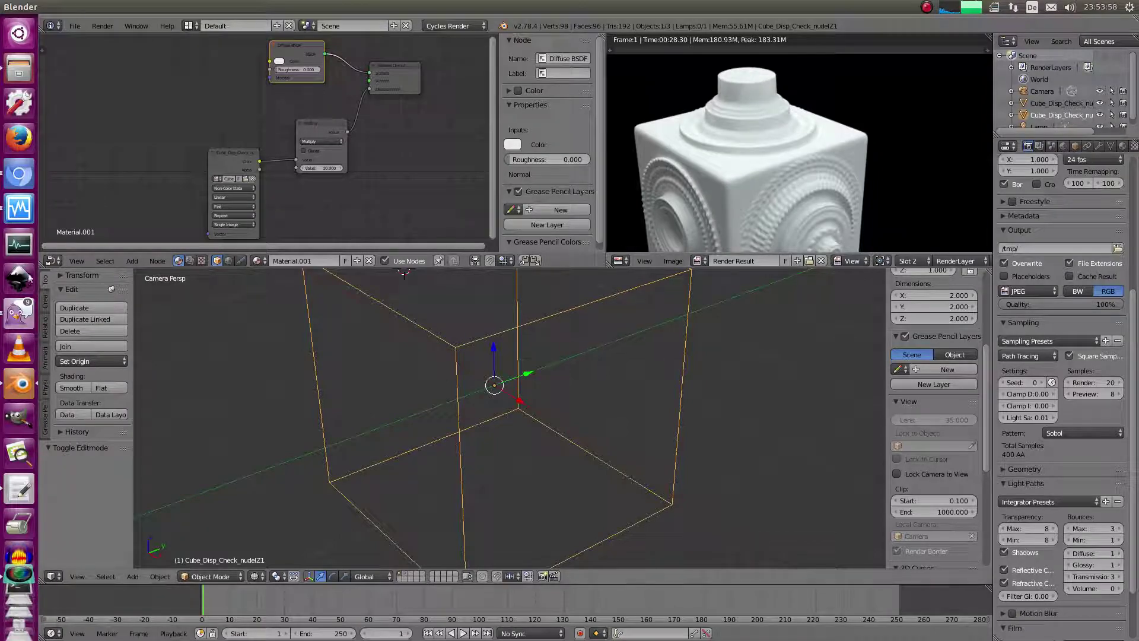
Return to ZBrush and examine the spiked lowest-level cube from several angles.
click(19, 208)
drag(657, 222, 659, 293)
drag(663, 239, 505, 341)
drag(703, 263, 690, 267)
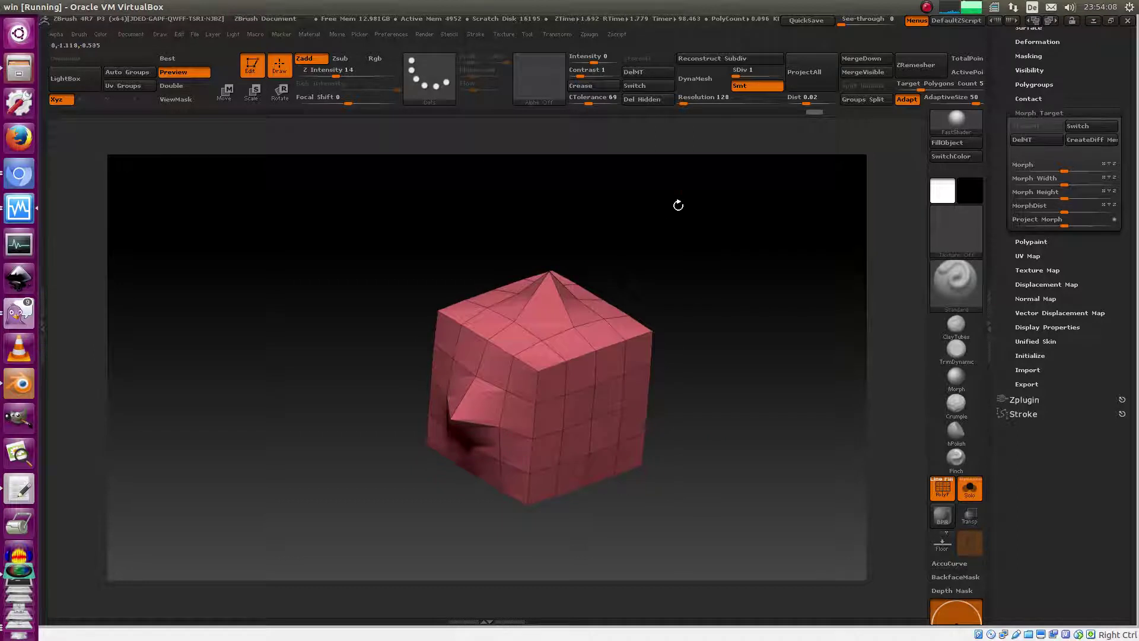
drag(695, 302, 697, 269)
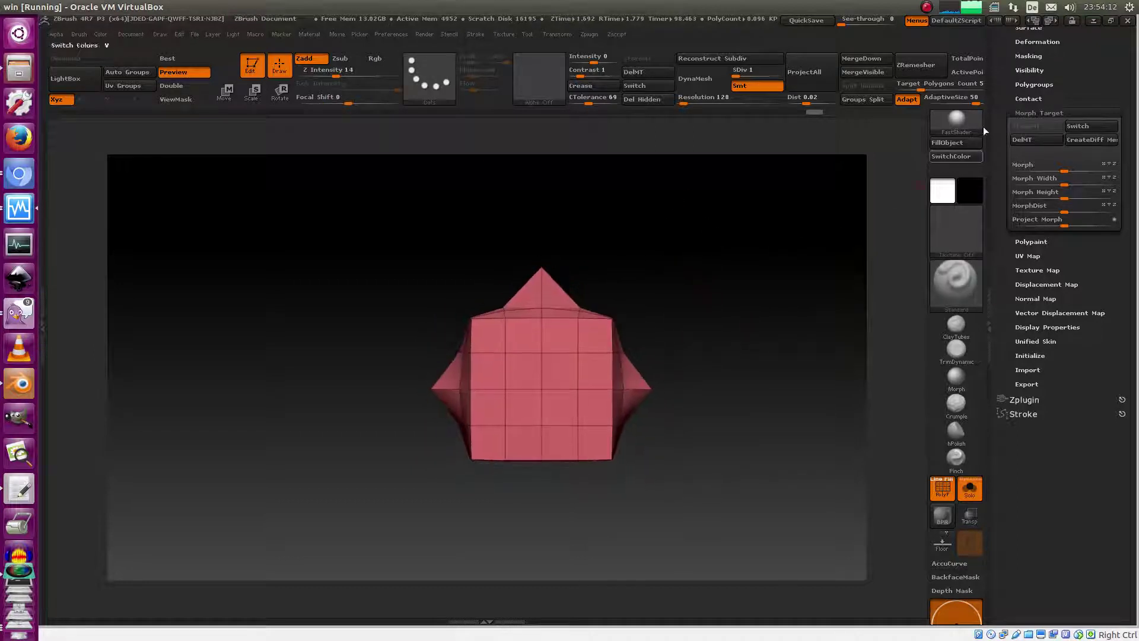
Switch the morph target to restore the flat base cube, and inspect it from several sides.
drag(1048, 94, 1048, 111)
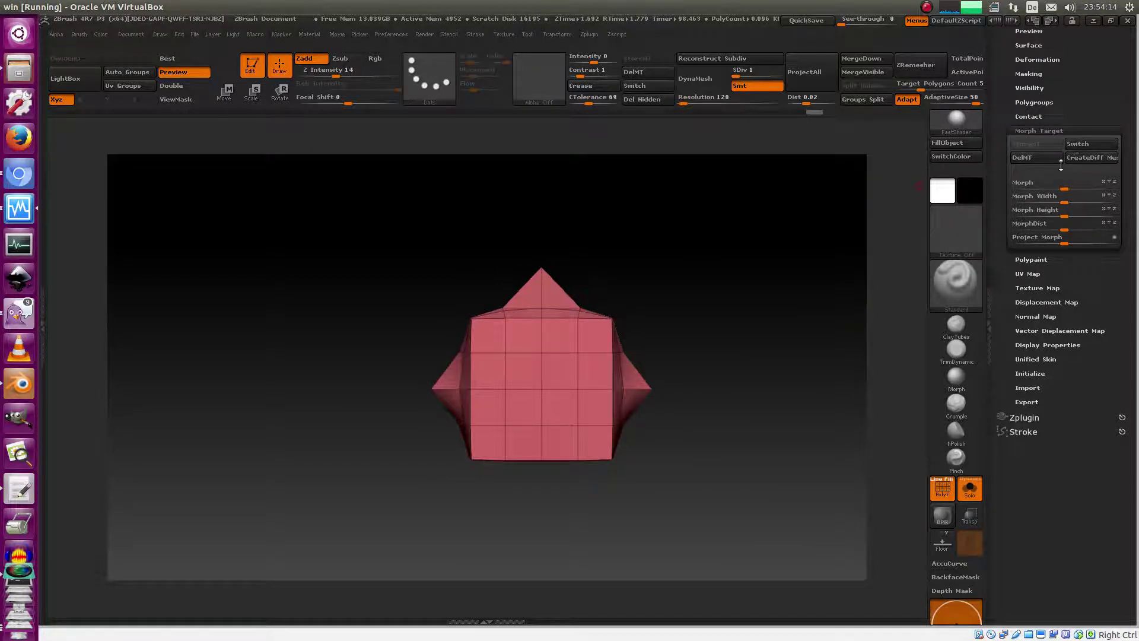
click(1087, 144)
drag(750, 275, 697, 348)
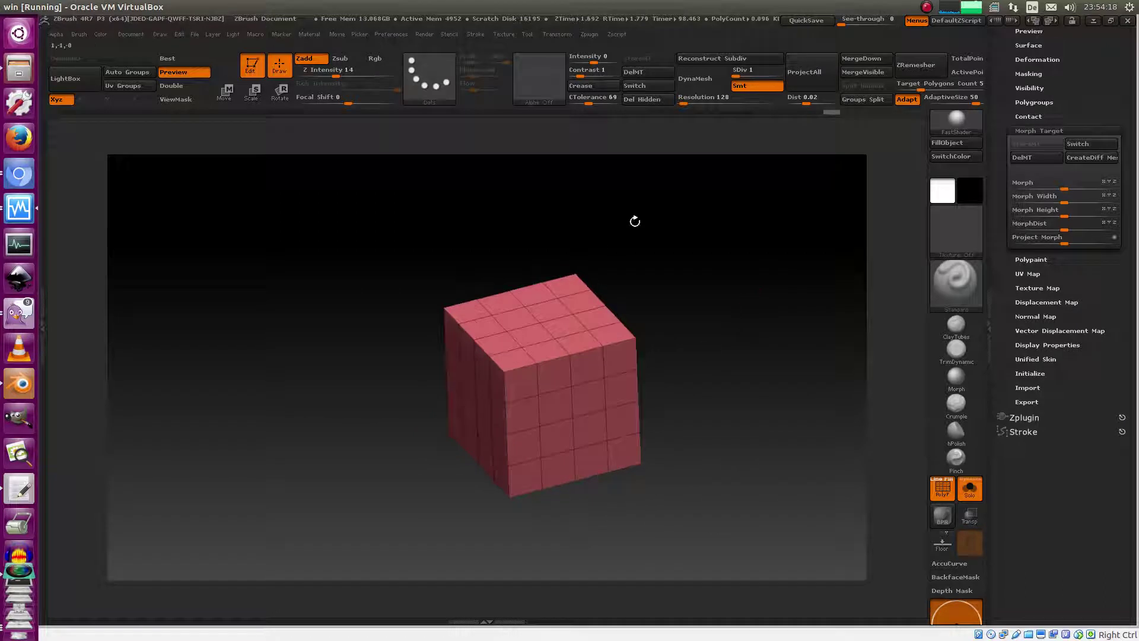
drag(761, 228, 753, 254)
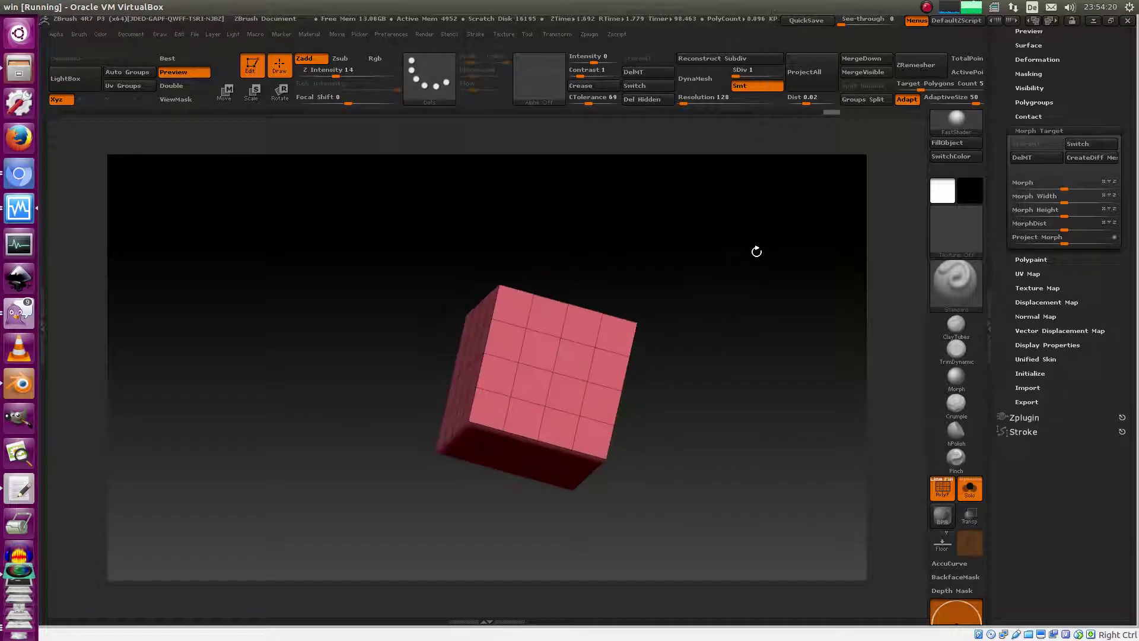
drag(702, 219, 749, 304)
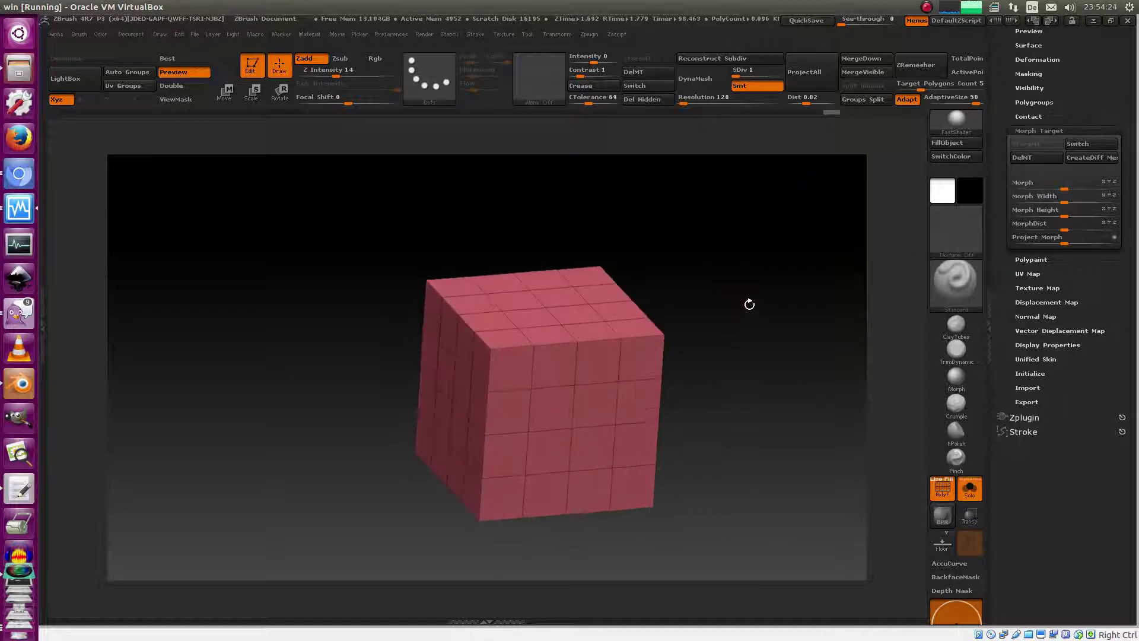
Duplicate the flat cube's subtool in the SubTool list.
click(1038, 129)
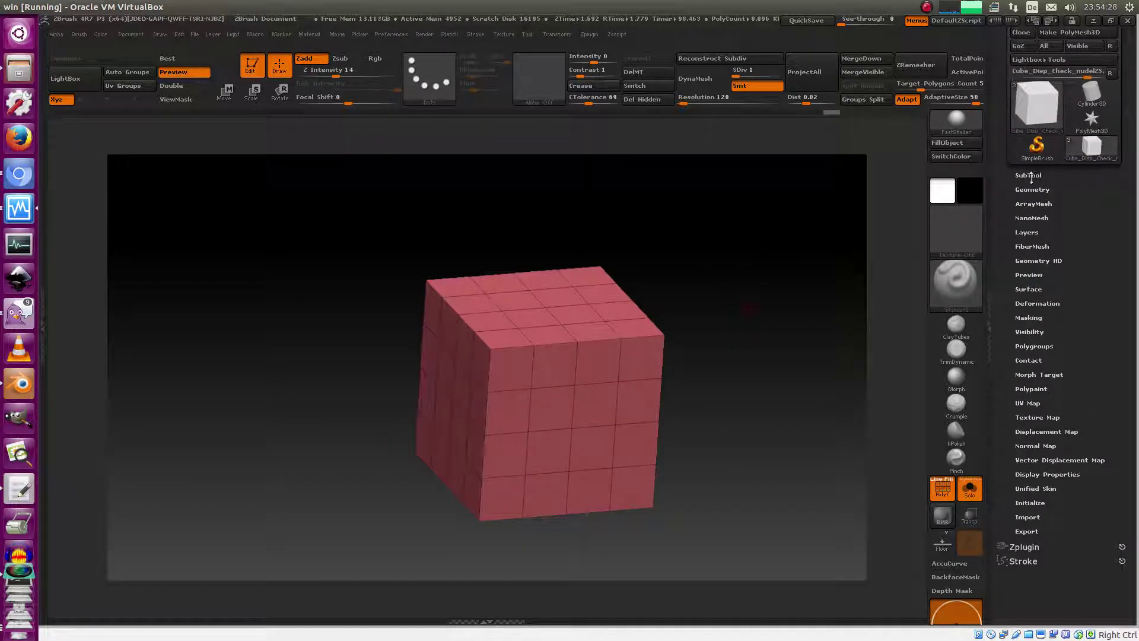
click(1033, 175)
drag(1129, 220, 1129, 176)
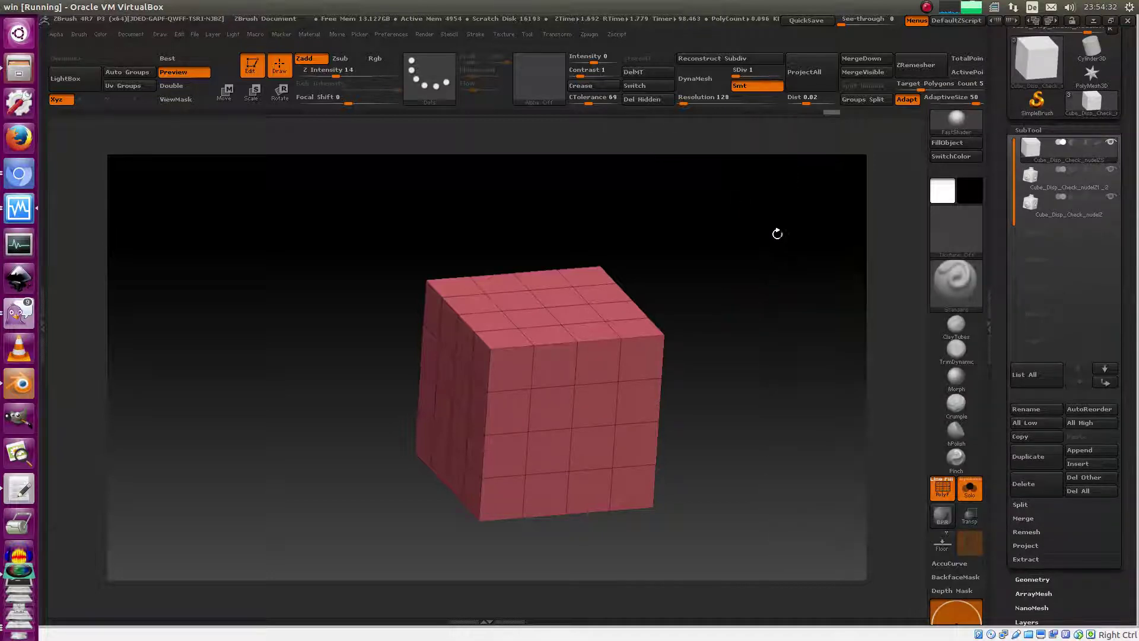
mouse_move(1039, 142)
click(1028, 457)
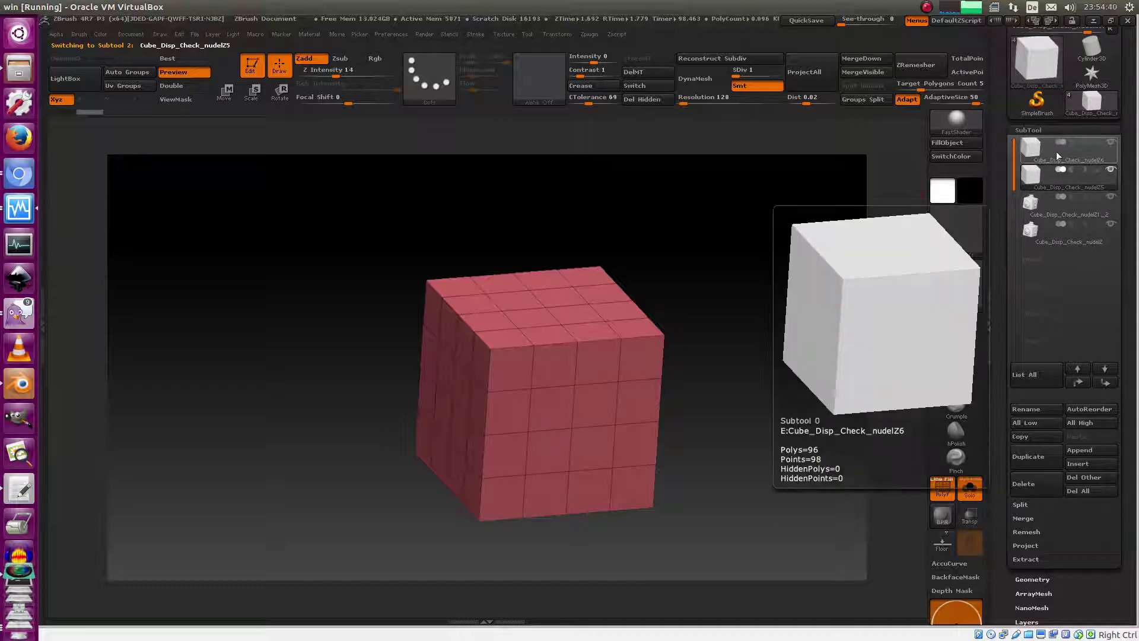
Check the cube's point counts and run Reproject Higher Subdiv on the flat cube from the SubTool Project options.
scroll(1068, 237, down, 5)
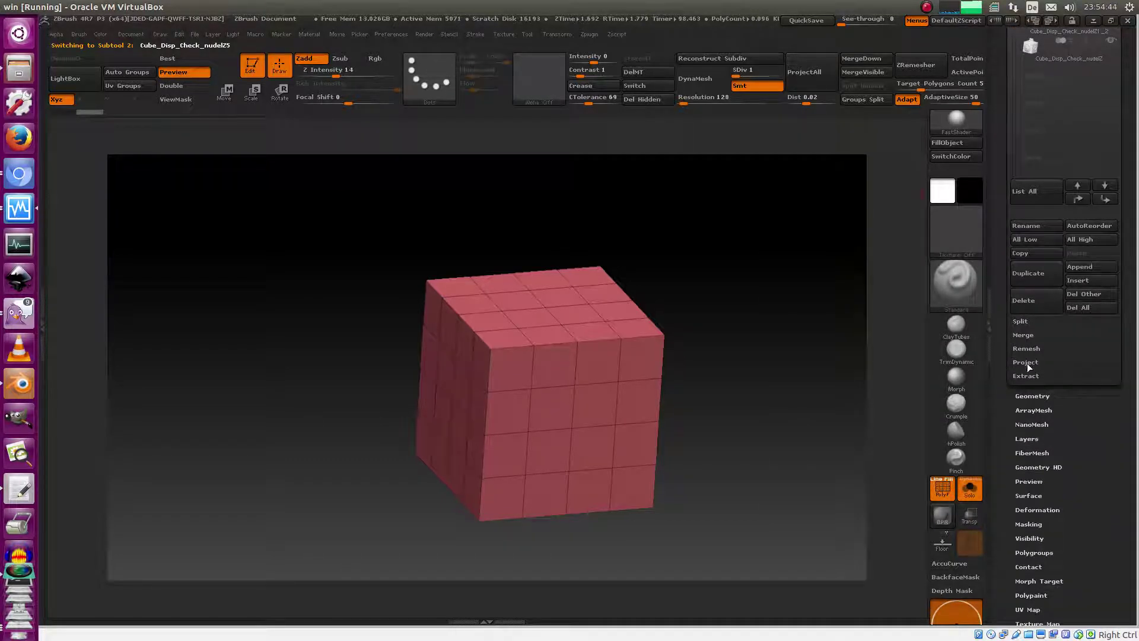
click(1025, 362)
scroll(1044, 368, down, 3)
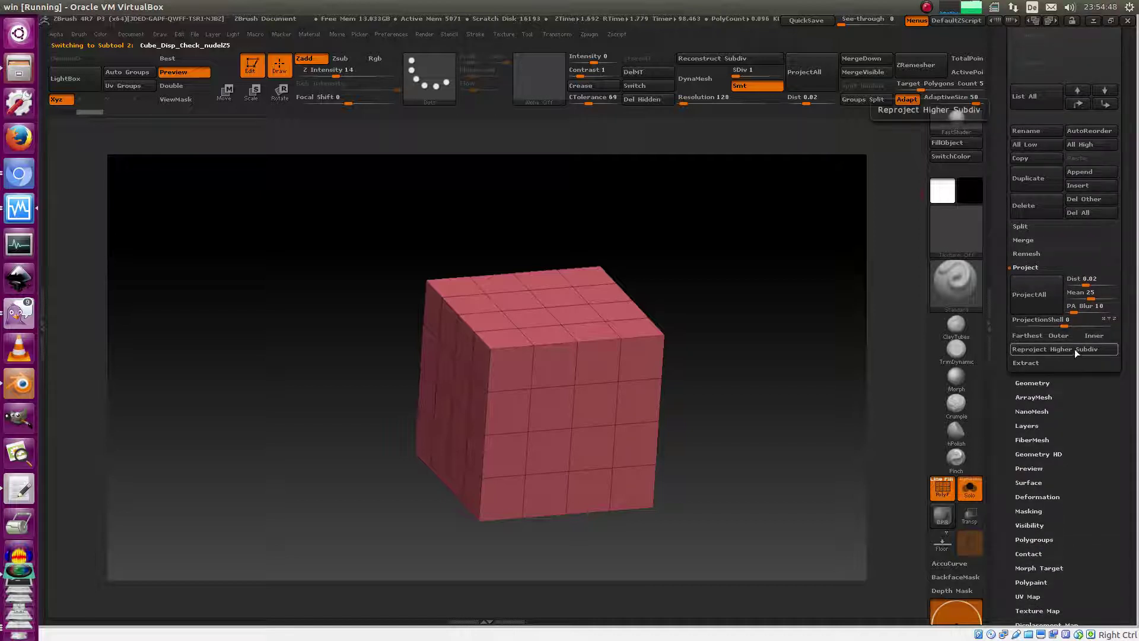
drag(798, 358, 954, 360)
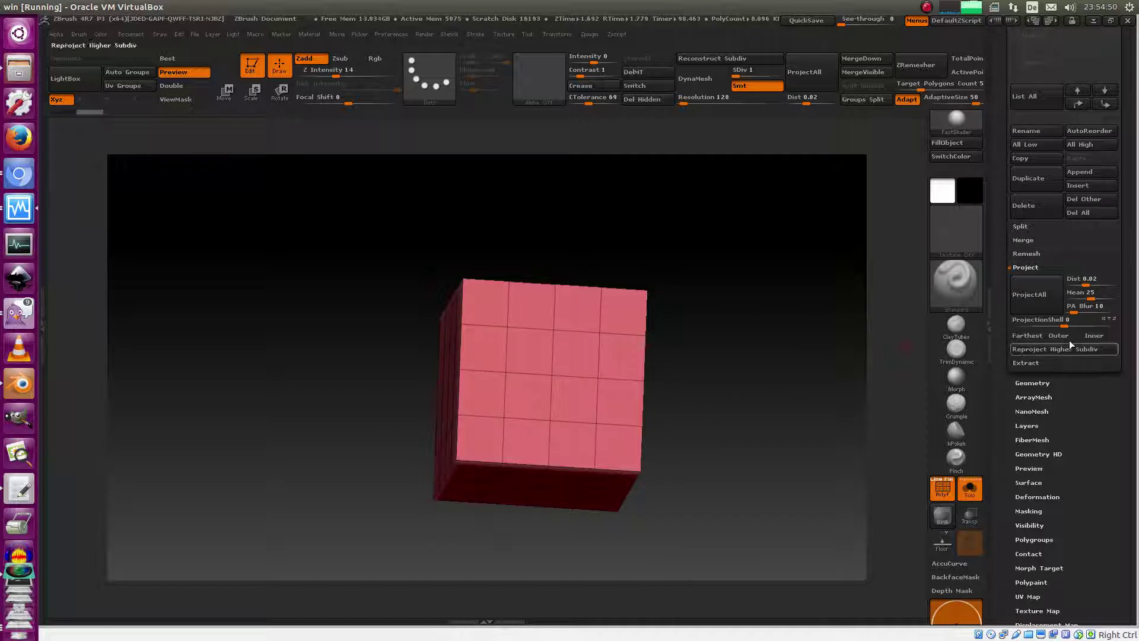
click(1021, 350)
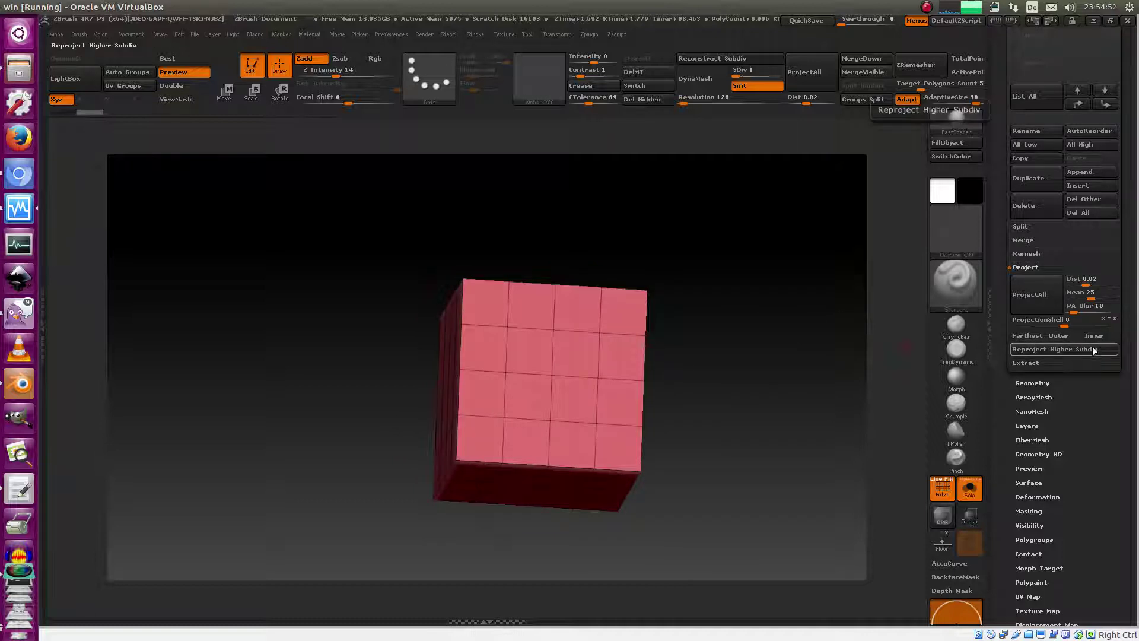
drag(778, 291, 836, 313)
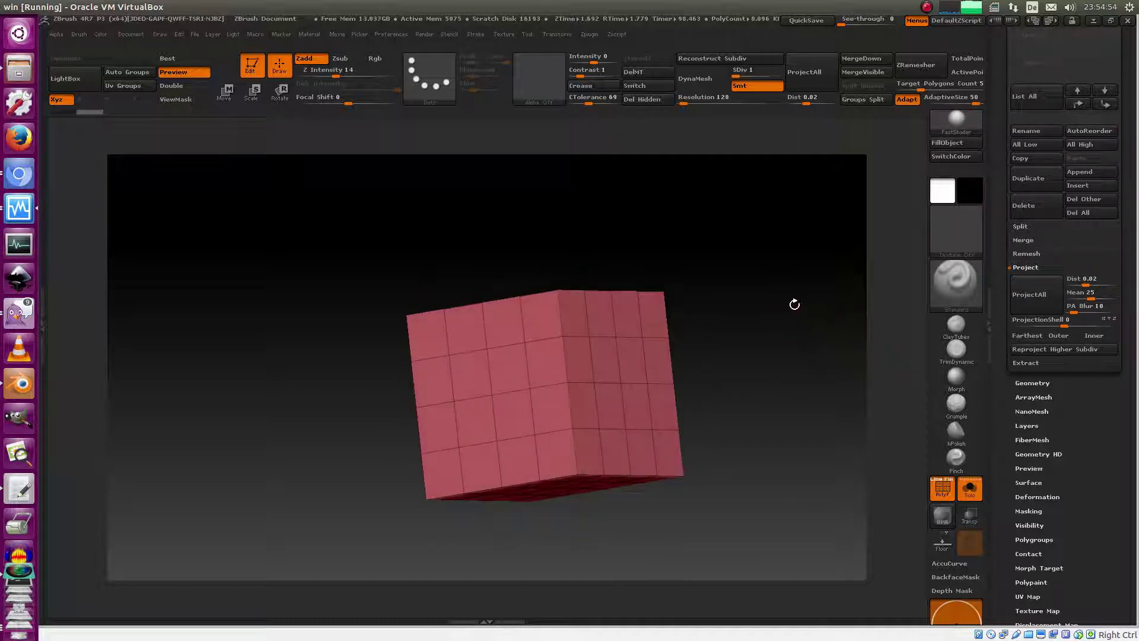
drag(743, 296, 792, 336)
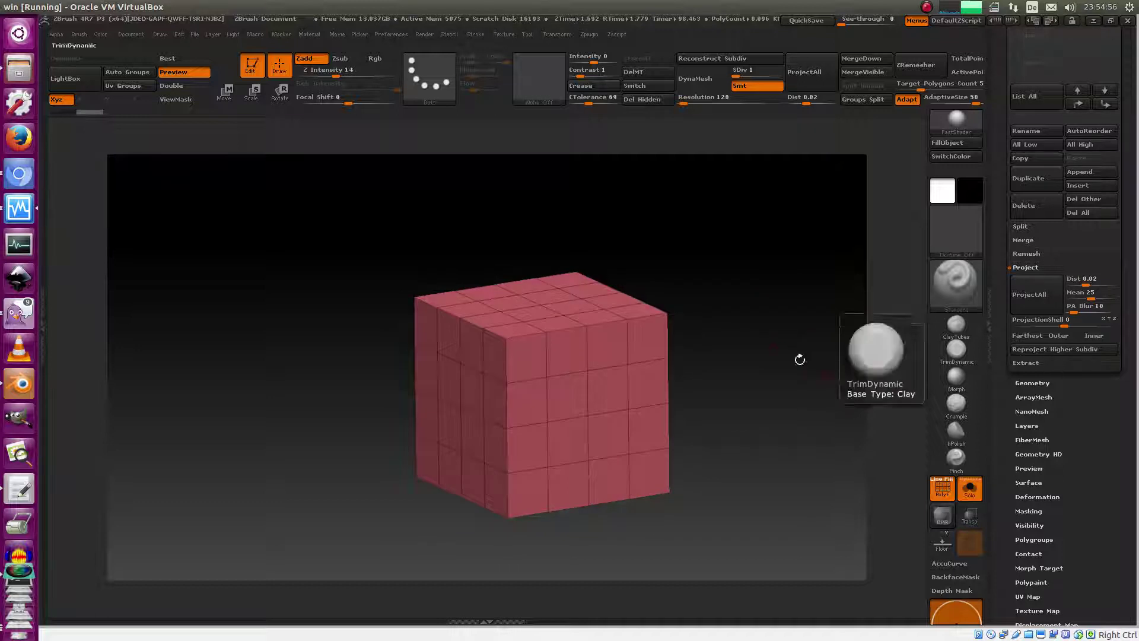
click(987, 320)
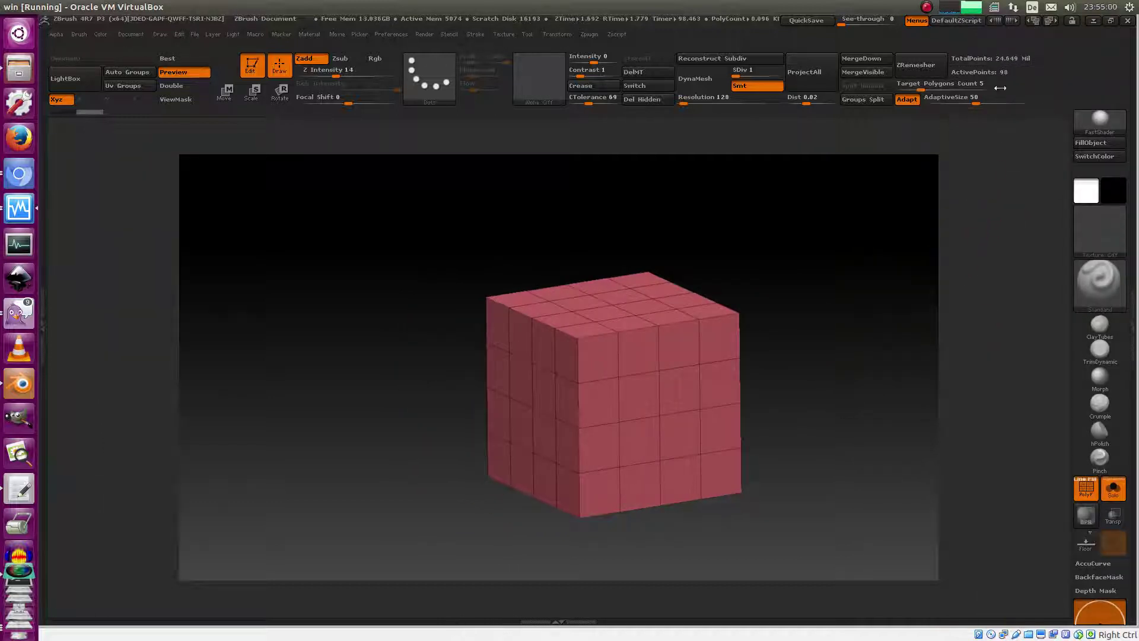
click(1130, 322)
shift+drag(692, 350, 752, 365)
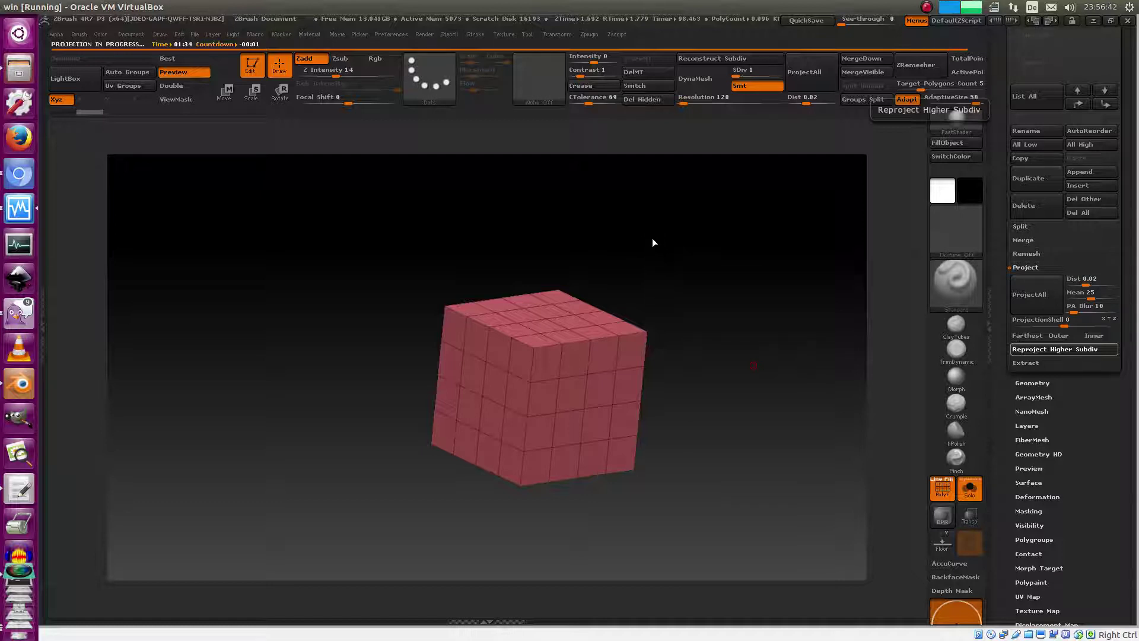
Turn off the PolyFrame display and examine the top ornament of the reprojected cube up close.
click(945, 492)
shift+drag(765, 330, 725, 313)
alt+drag(711, 259, 702, 349)
alt+drag(688, 302, 737, 356)
mouse_move(703, 267)
mouse_down()
mouse_move(728, 297)
mouse_move(756, 242)
mouse_move(712, 274)
mouse_up()
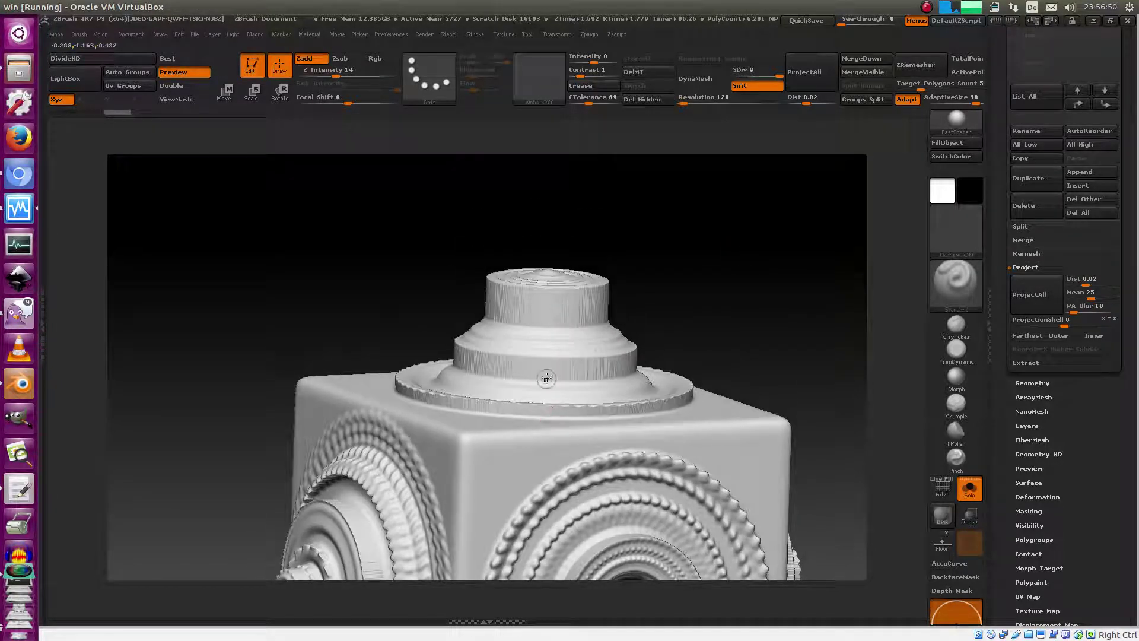
drag(539, 302, 730, 204)
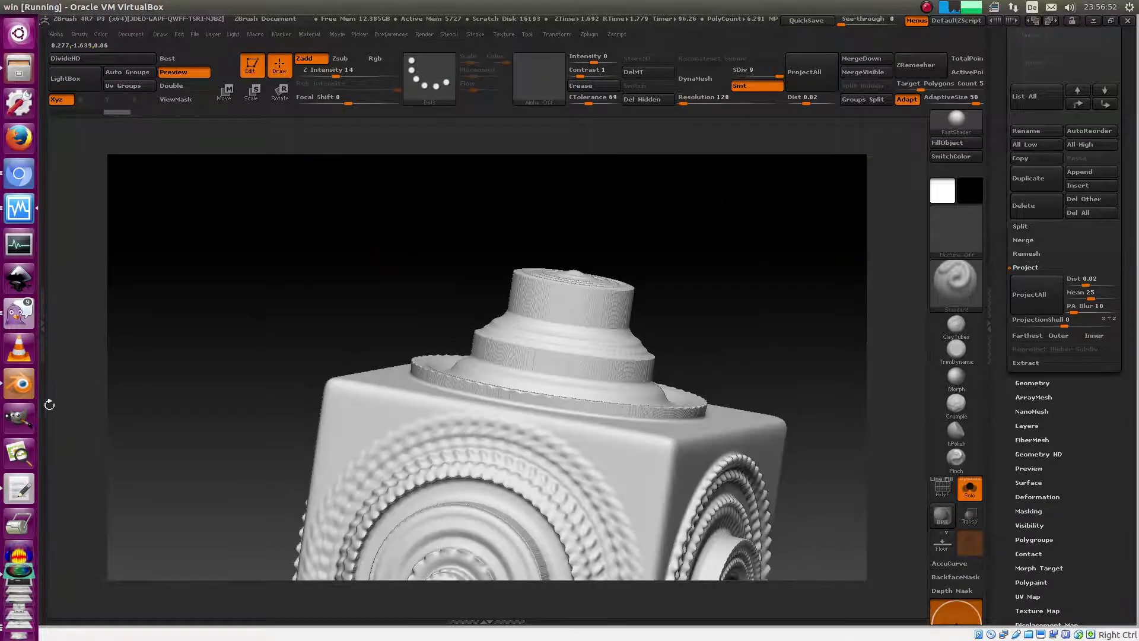
Switch to Blender and show the render result enlarged in a maximized image editor for comparison.
click(19, 384)
key(F11)
scroll(664, 198, up, 3)
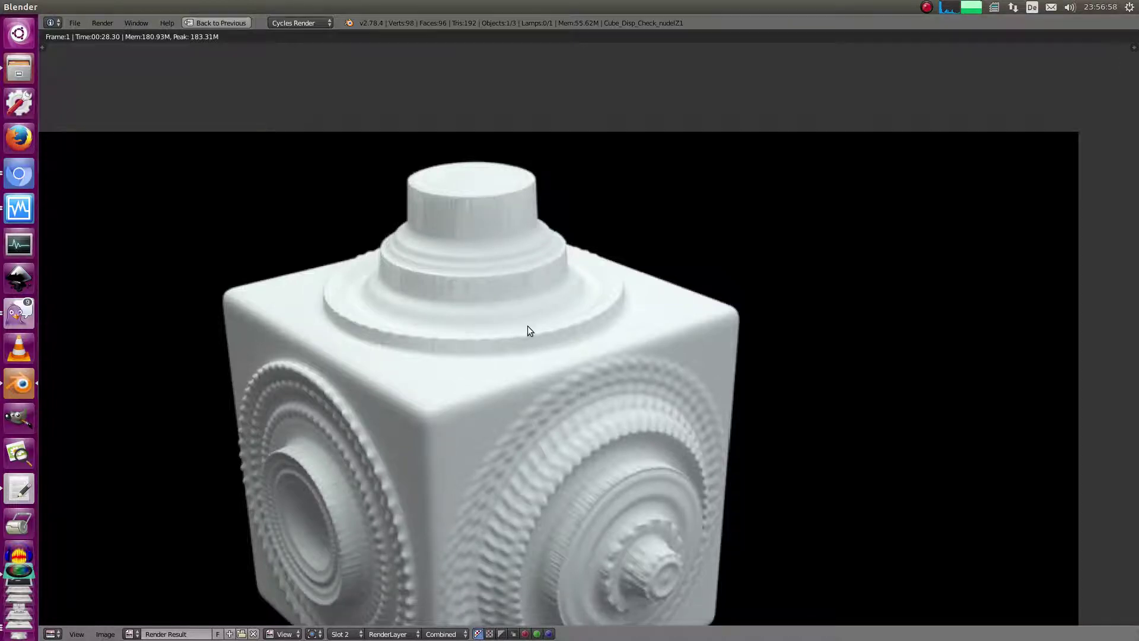
Return to ZBrush and examine the reprojected cube's side ornaments and top relief up close.
key(alt+Tab)
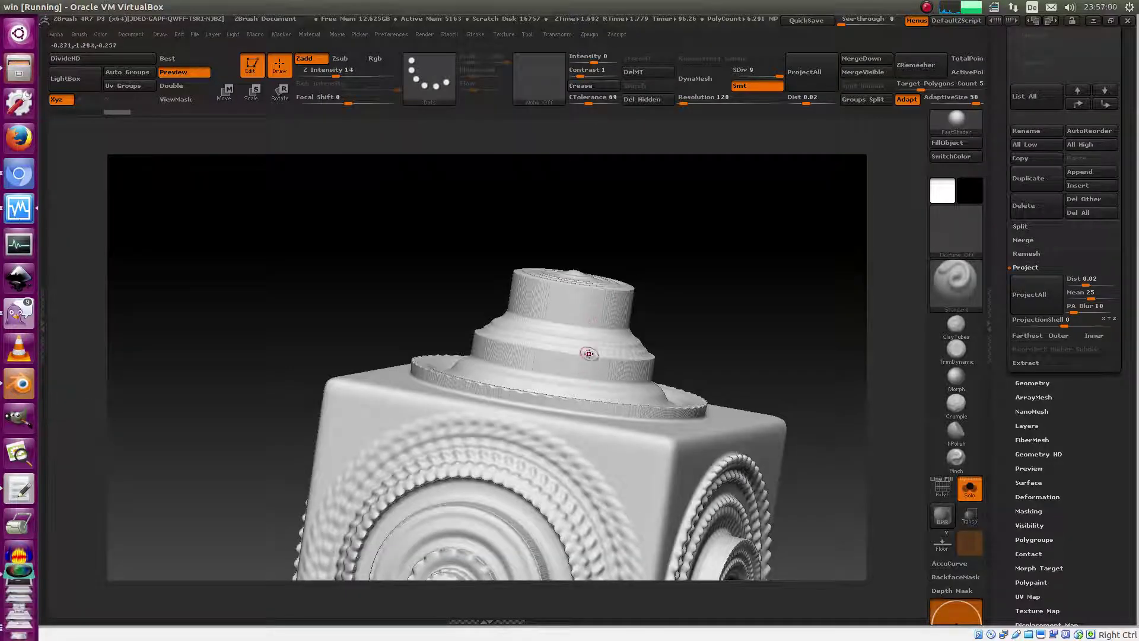
alt+drag(778, 292, 713, 267)
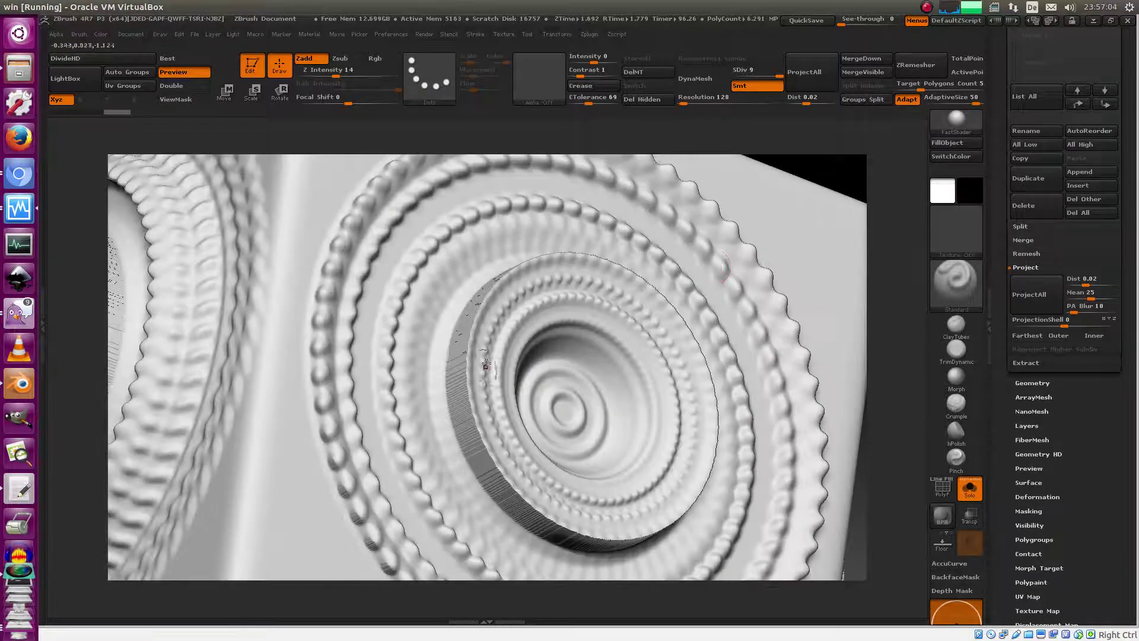
drag(773, 165, 829, 170)
drag(813, 236, 872, 171)
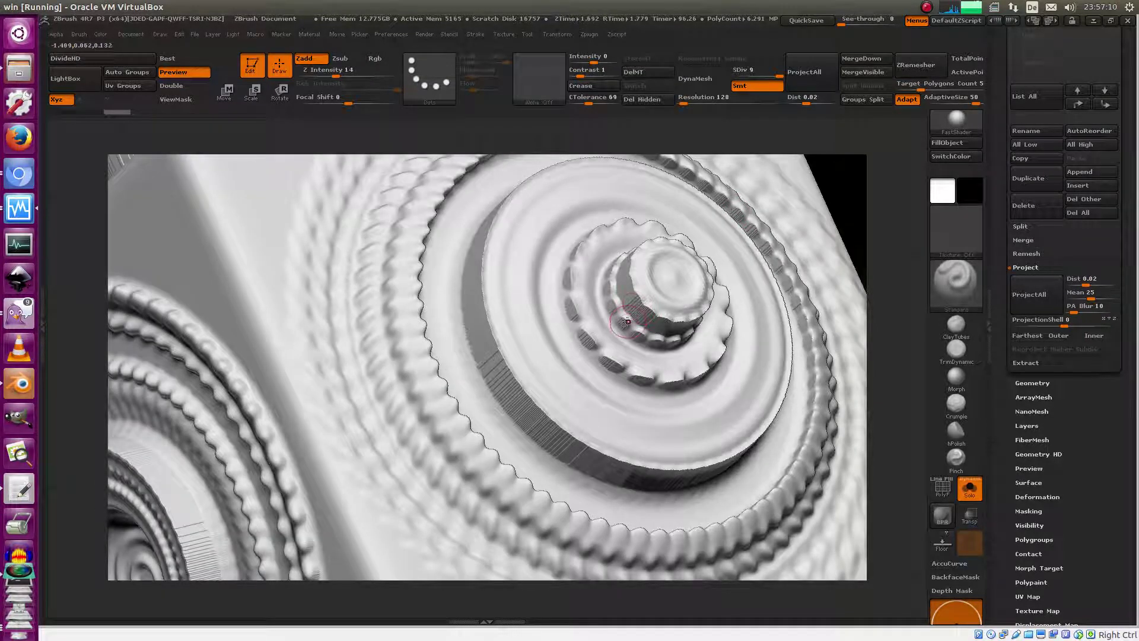
alt+drag(887, 205, 791, 218)
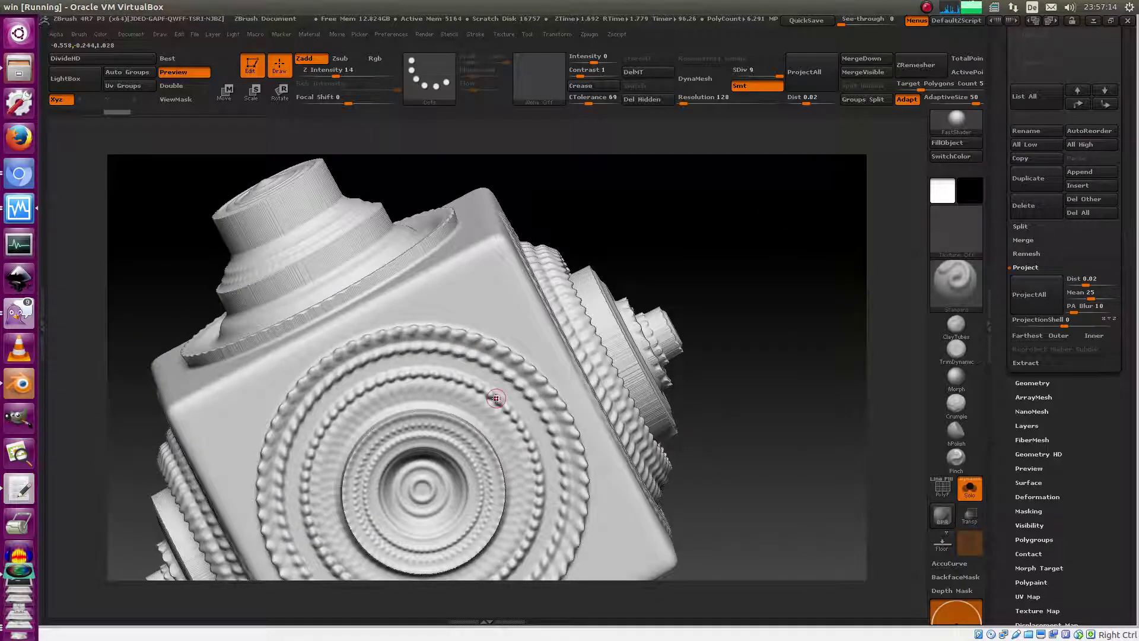
drag(564, 159, 617, 176)
drag(705, 198, 822, 235)
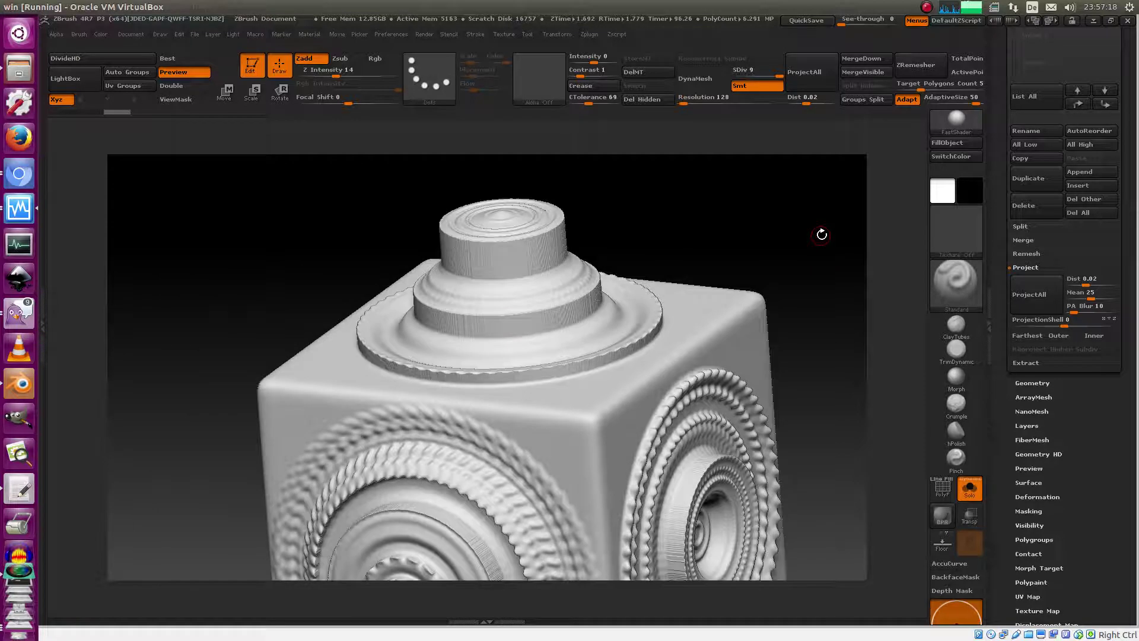
Go back in the undo history to the cube before reprojection at subdivision level 1 and examine the base shape from several sides.
click(90, 111)
drag(771, 198, 577, 395)
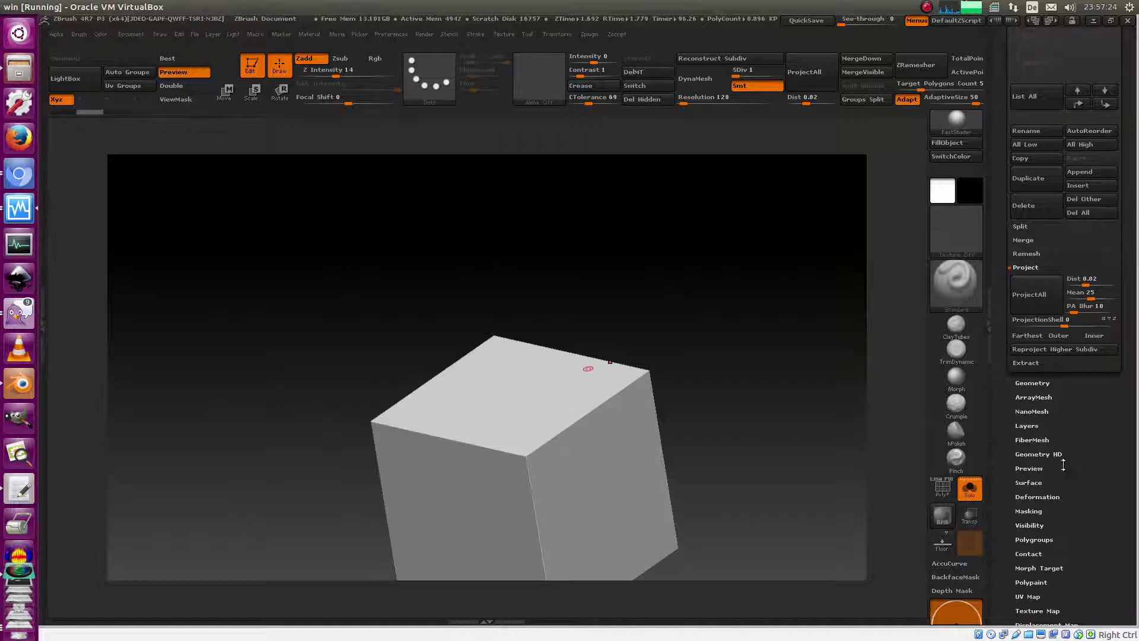
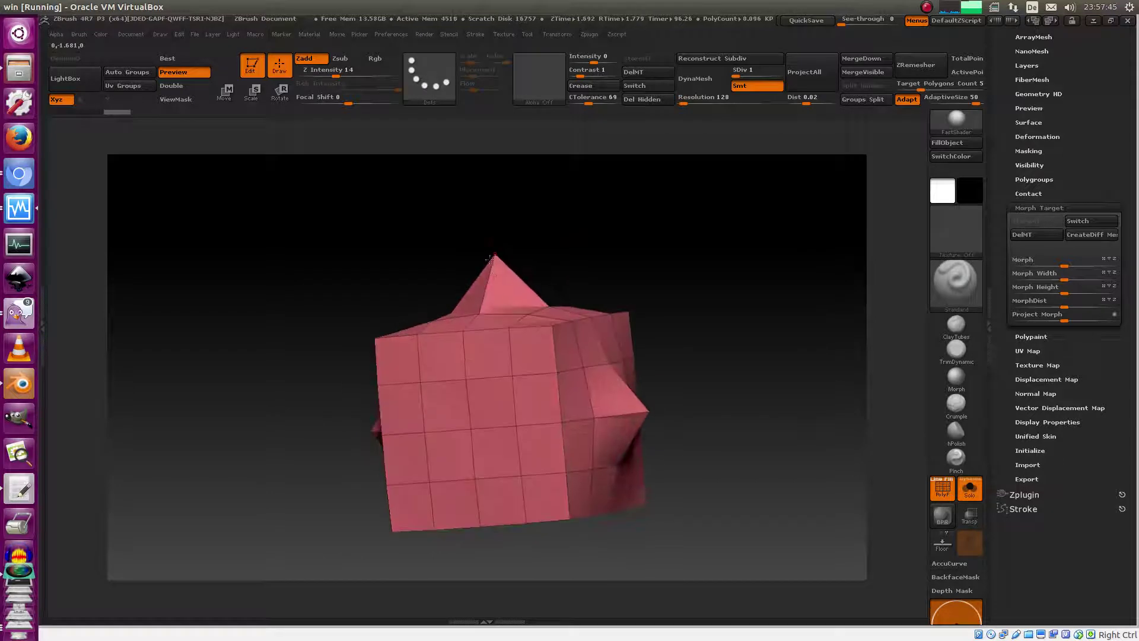
drag(625, 240, 553, 311)
shift+drag(664, 240, 613, 211)
drag(661, 280, 573, 264)
mouse_move(672, 237)
mouse_down()
mouse_move(676, 229)
mouse_move(672, 252)
mouse_up()
drag(611, 235, 658, 255)
Raise the cube to subdivision level 2 and check its active point count.
key(ctrl+d)
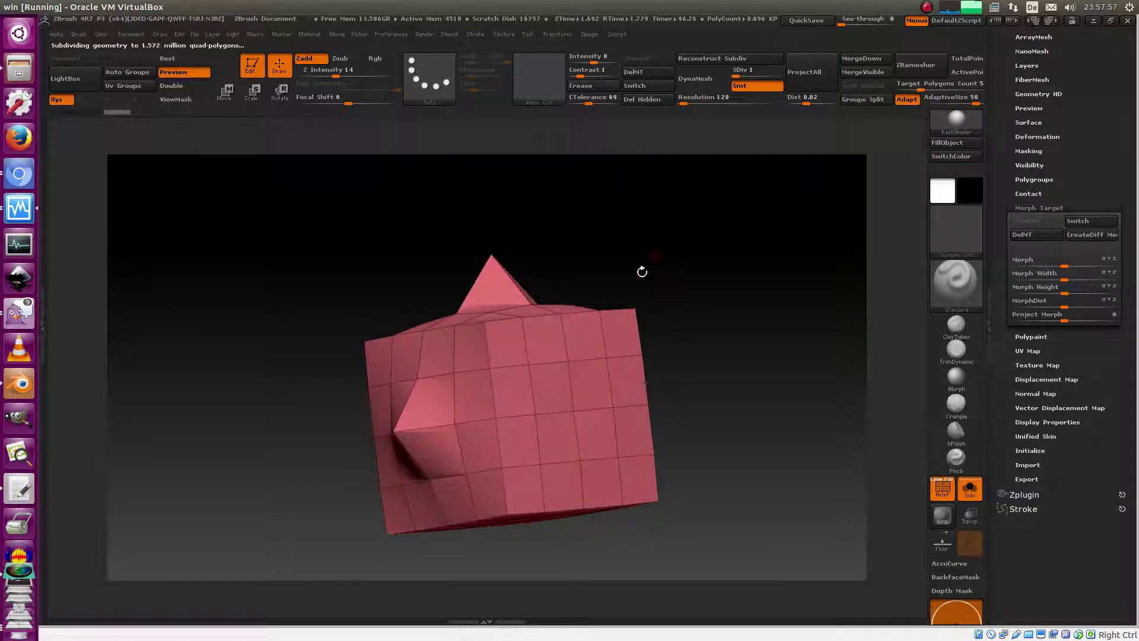
mouse_move(575, 224)
mouse_down()
mouse_move(628, 224)
mouse_move(601, 280)
mouse_up()
click(992, 319)
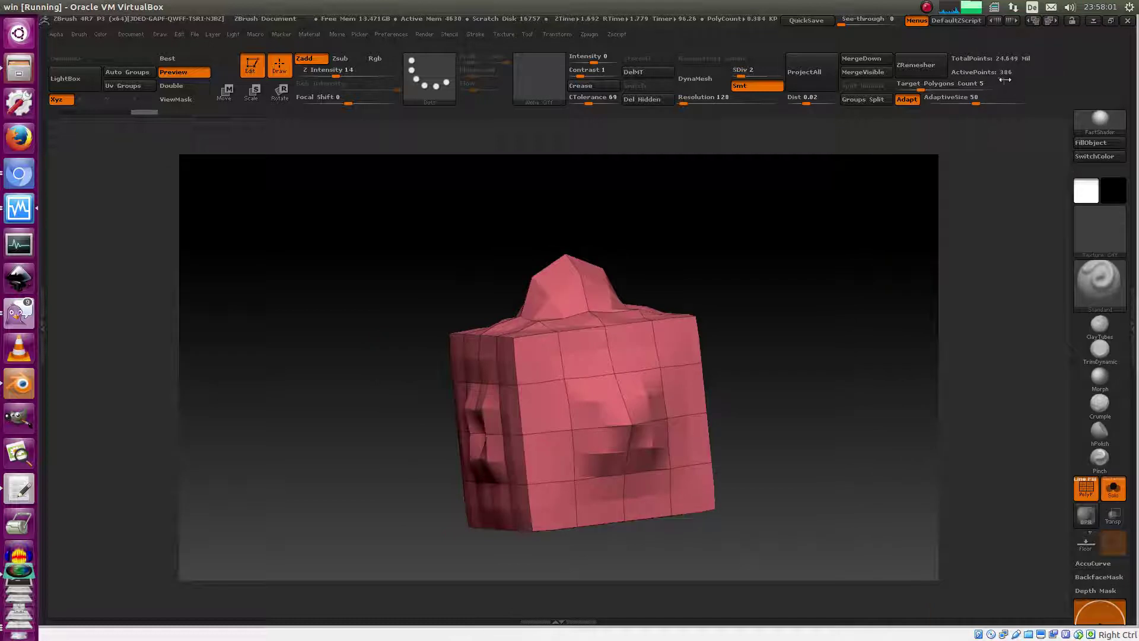
drag(714, 249, 748, 316)
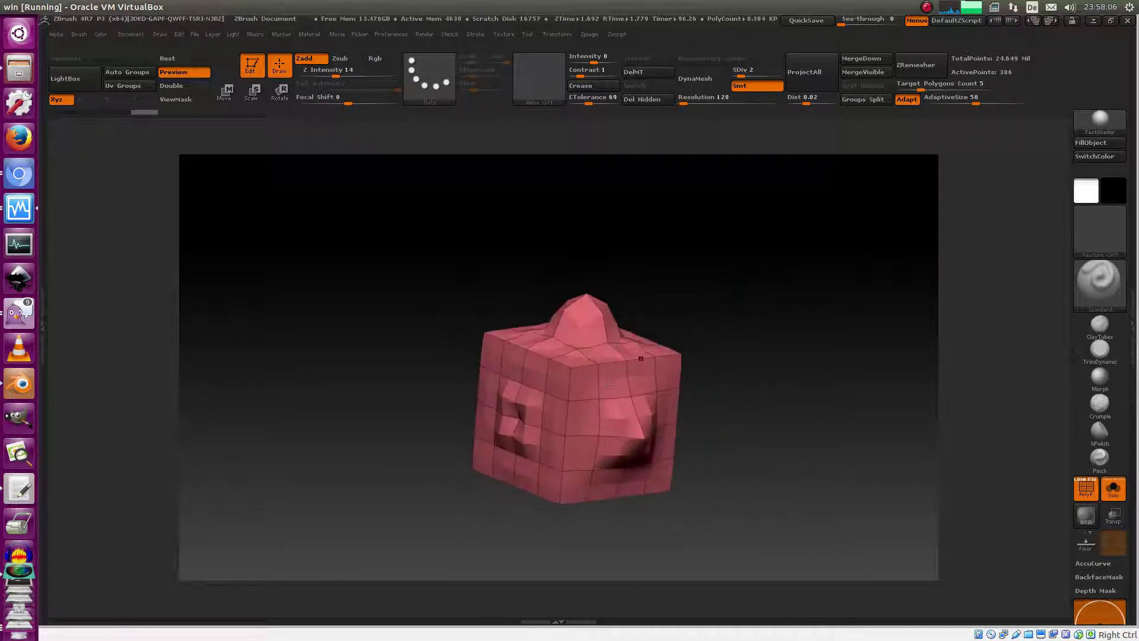
click(1130, 324)
Run Reproject Higher Subdiv on the level 2 cube from the SubTool Project options.
drag(611, 264, 717, 274)
drag(1051, 133, 1047, 184)
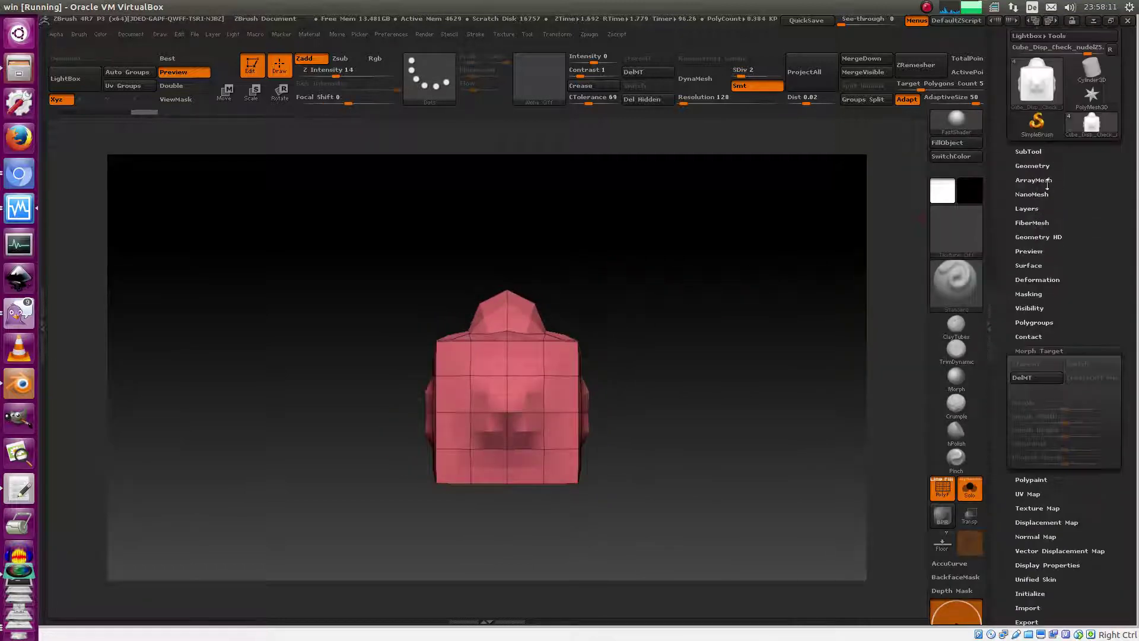
click(1032, 152)
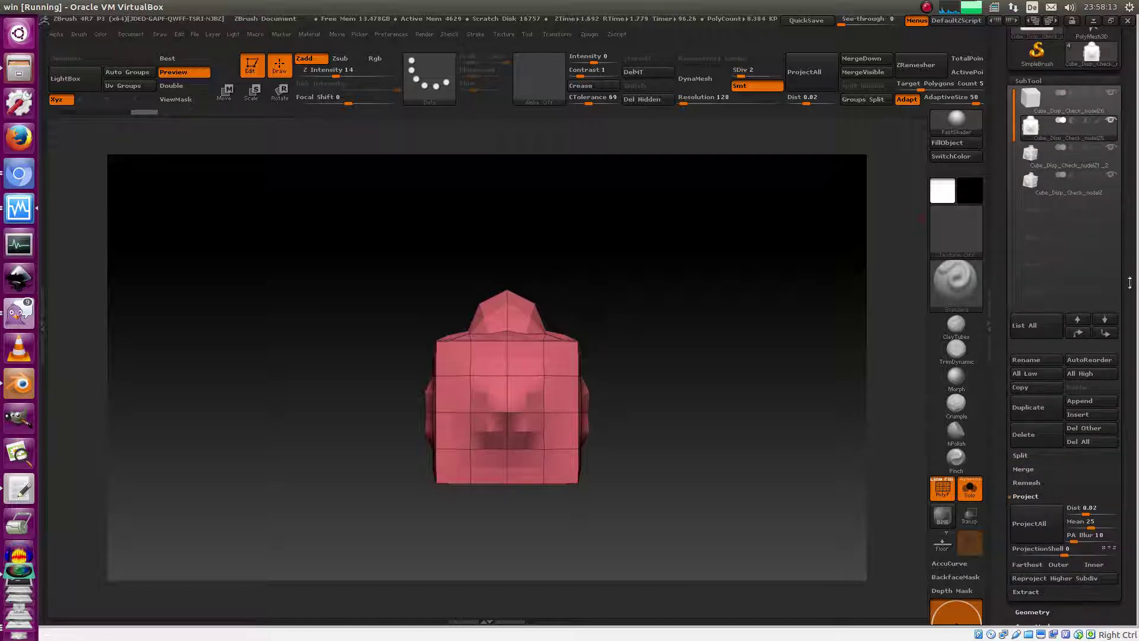
drag(1134, 283, 1118, 177)
drag(730, 333, 710, 381)
click(1030, 290)
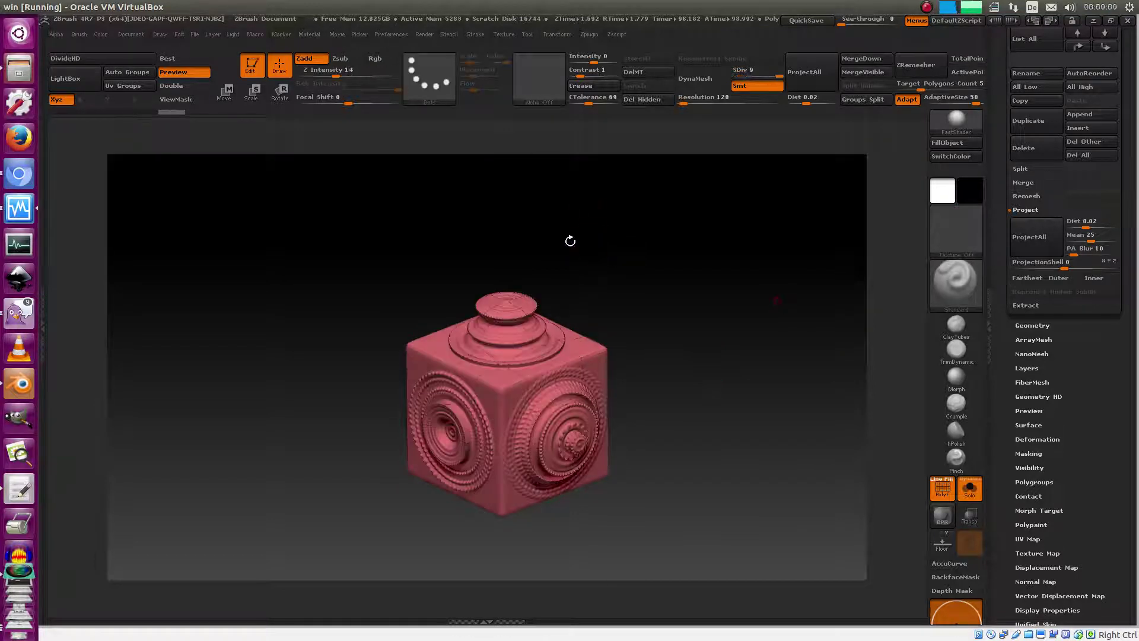
Turn off the PolyFrame display and examine the reprojected cube's top ornament up close for projection artifacts.
drag(632, 245, 635, 219)
click(943, 490)
mouse_move(722, 387)
mouse_down()
mouse_move(696, 353)
mouse_move(659, 389)
mouse_move(654, 365)
mouse_move(633, 371)
mouse_move(641, 311)
mouse_move(628, 339)
mouse_move(672, 308)
mouse_move(682, 272)
mouse_move(694, 368)
mouse_move(715, 290)
mouse_move(767, 281)
mouse_move(575, 318)
mouse_up()
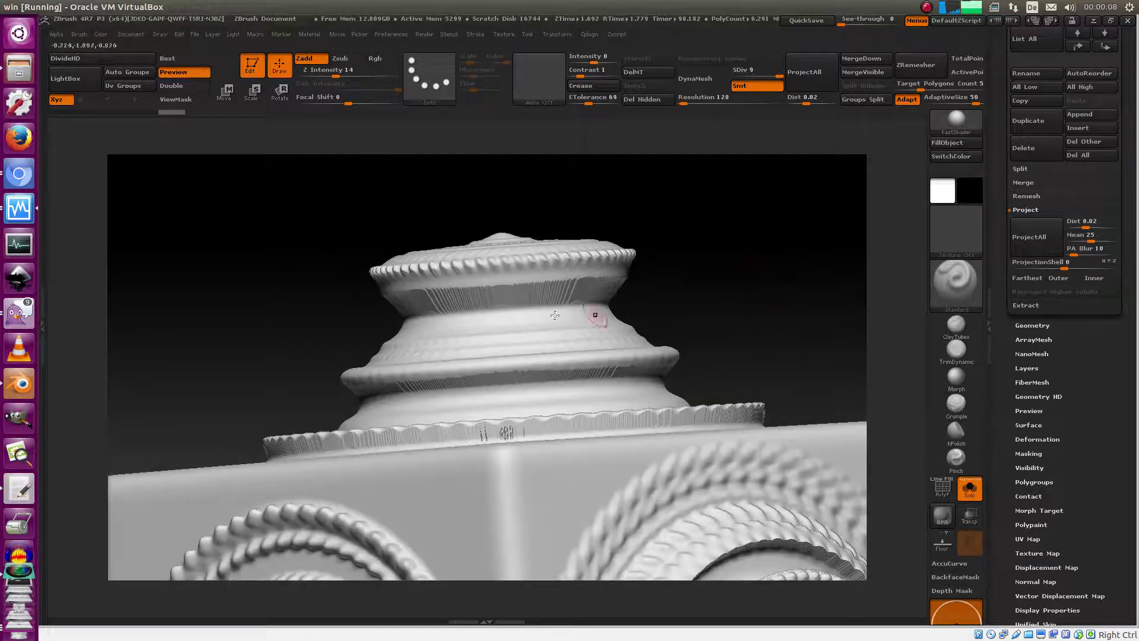
mouse_move(479, 292)
mouse_down()
mouse_move(730, 252)
mouse_move(613, 336)
mouse_up()
drag(718, 248, 660, 250)
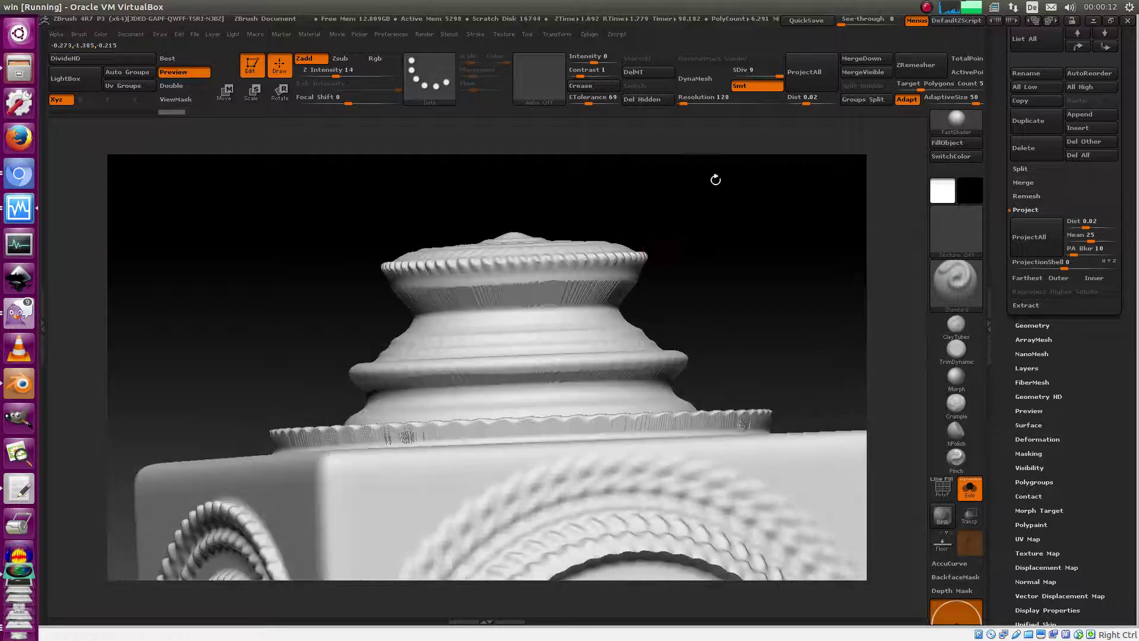
drag(746, 249, 533, 297)
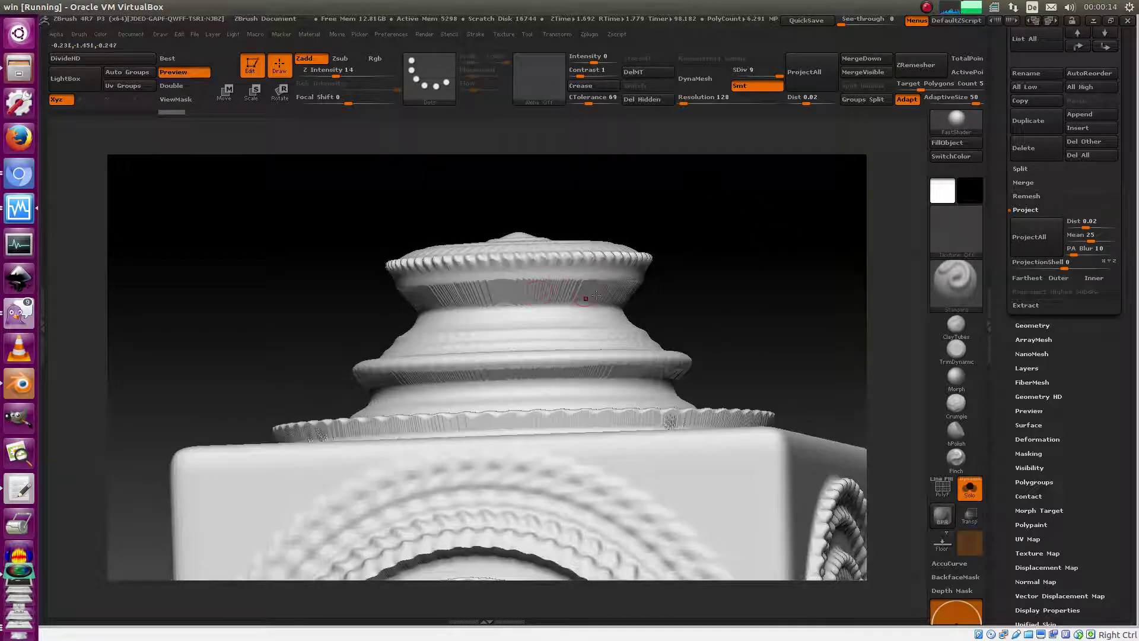
drag(725, 267, 613, 290)
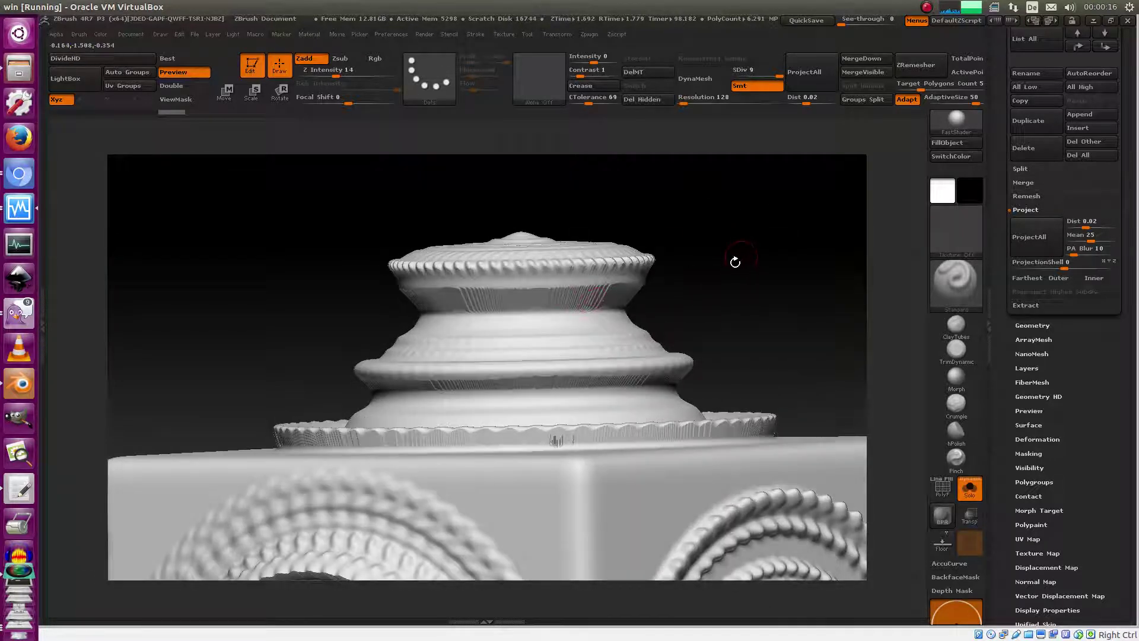
drag(735, 262, 654, 348)
alt+drag(756, 316, 725, 182)
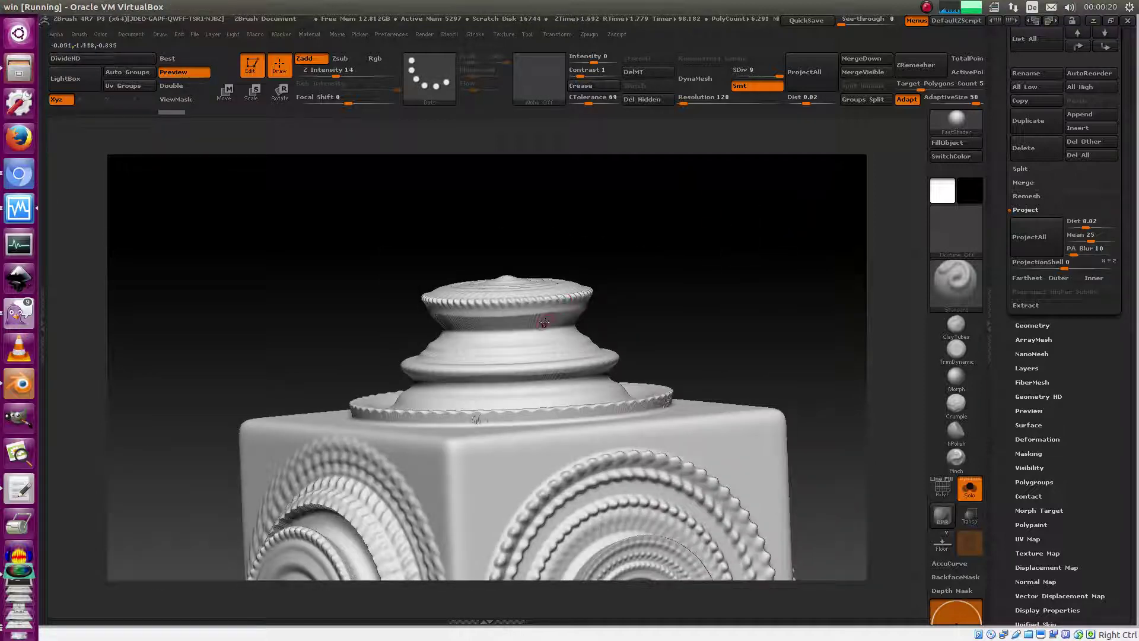
Examine the circular side ornaments of the reprojected cube up close and the whole cube from the front.
drag(755, 313, 535, 254)
drag(826, 463, 528, 305)
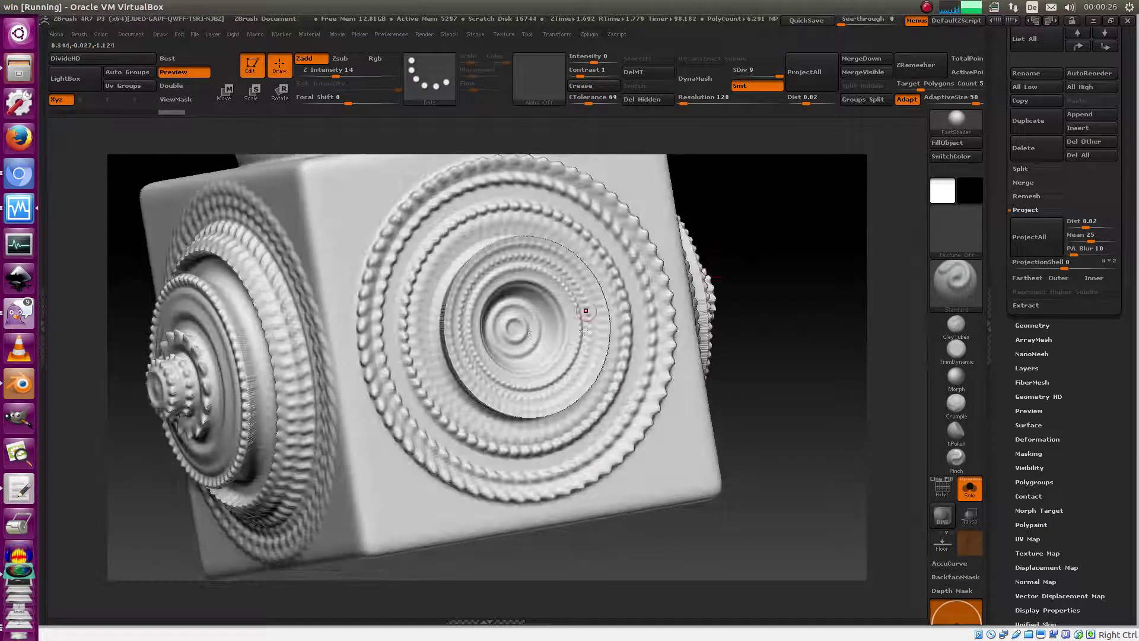
drag(804, 224, 415, 304)
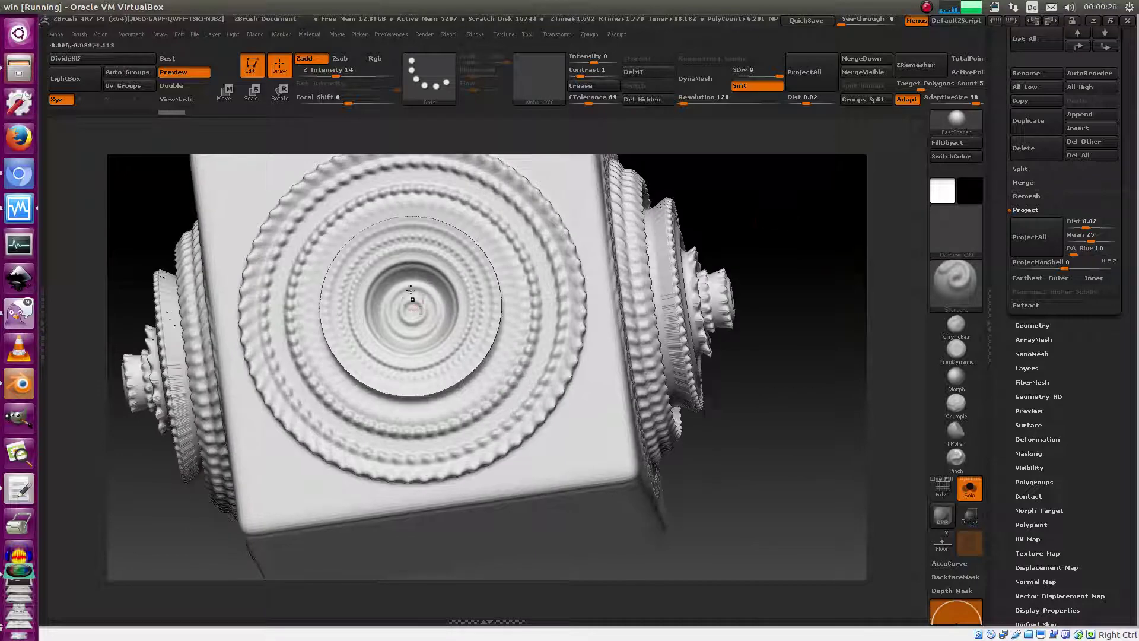
drag(796, 242, 756, 286)
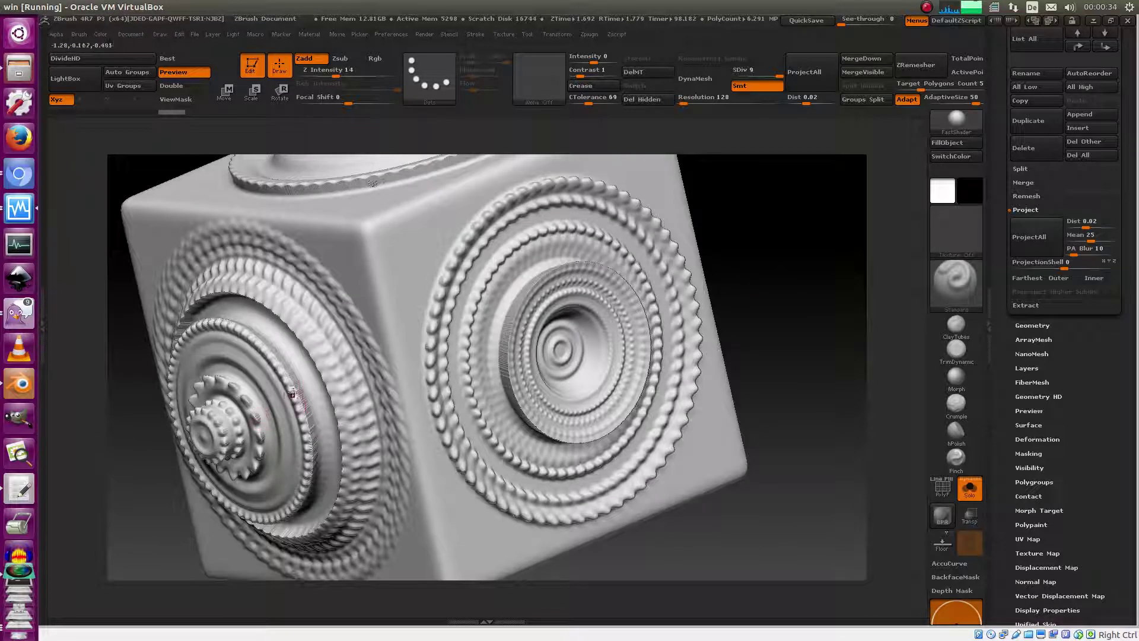
drag(813, 295, 550, 204)
mouse_move(785, 305)
mouse_down()
mouse_move(733, 256)
mouse_move(804, 273)
mouse_move(803, 293)
mouse_move(764, 293)
mouse_move(785, 312)
mouse_up()
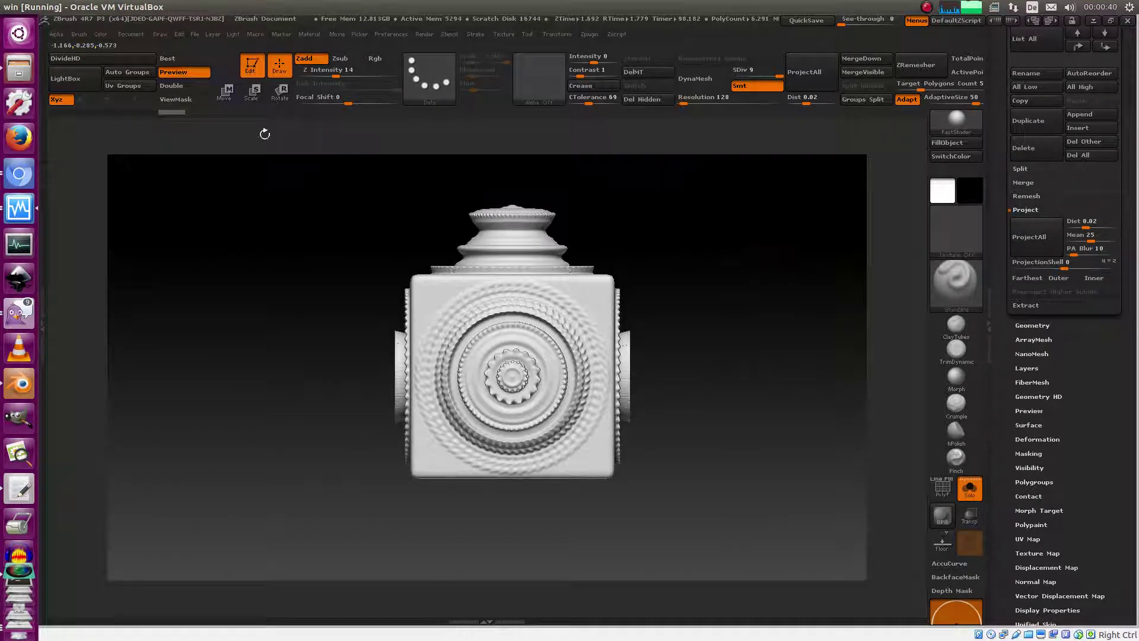
Go back in the undo history to the level 2 cube before reprojection and turn on the PolyFrame display.
click(149, 113)
drag(744, 279, 790, 286)
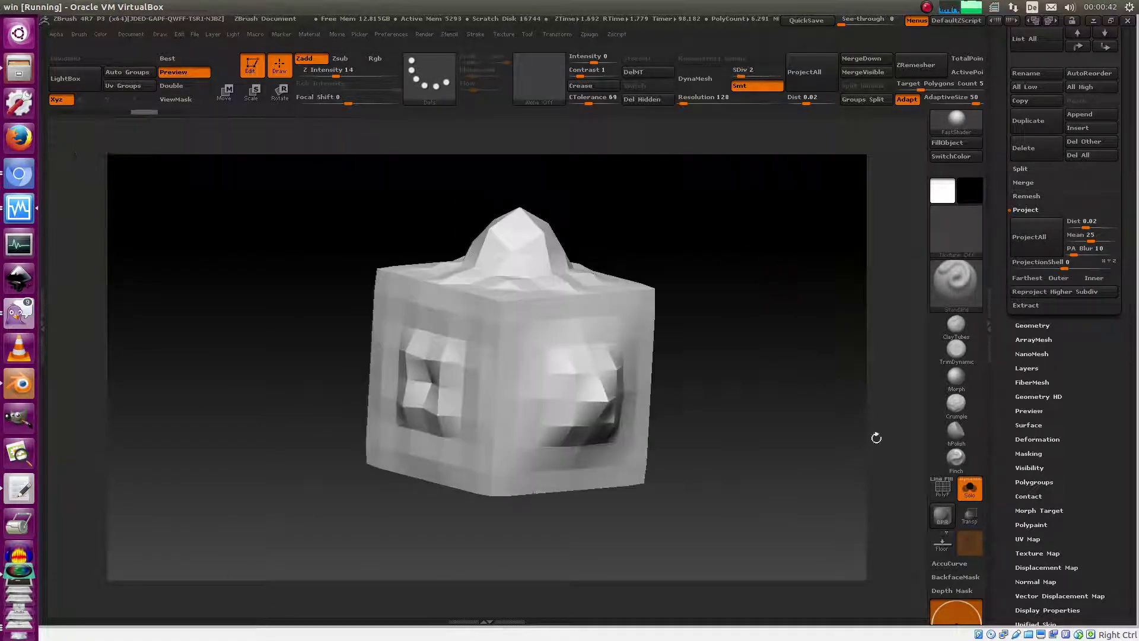
click(941, 496)
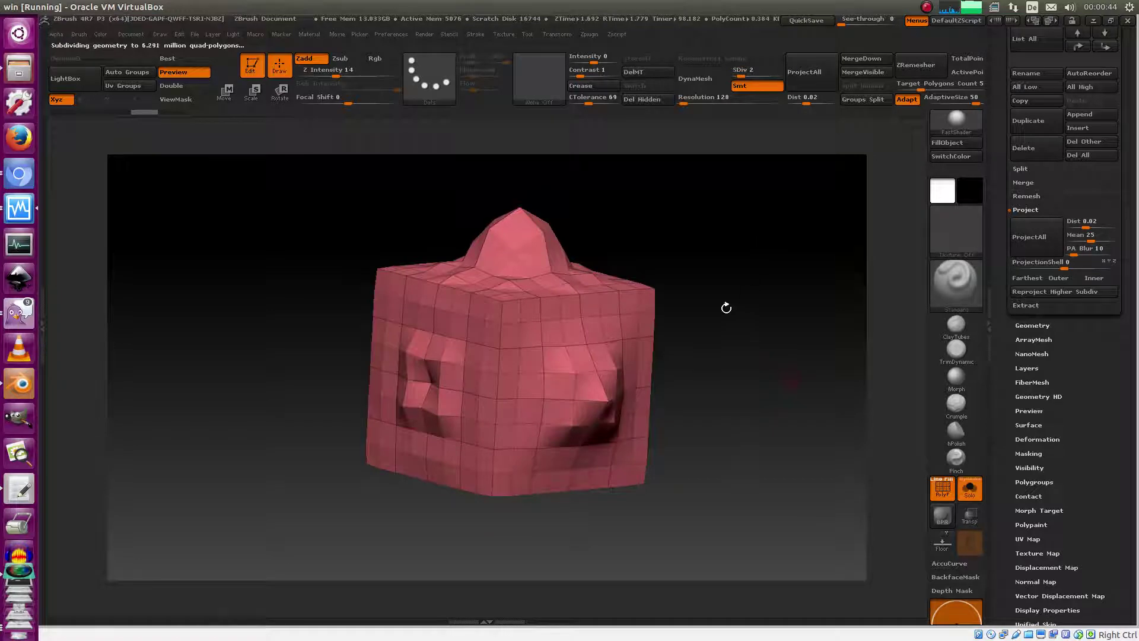
Raise the cube to subdivision level 3 and on to level 4, inspecting the mesh and its point count.
key(ctrl+shift+z)
drag(693, 264, 712, 280)
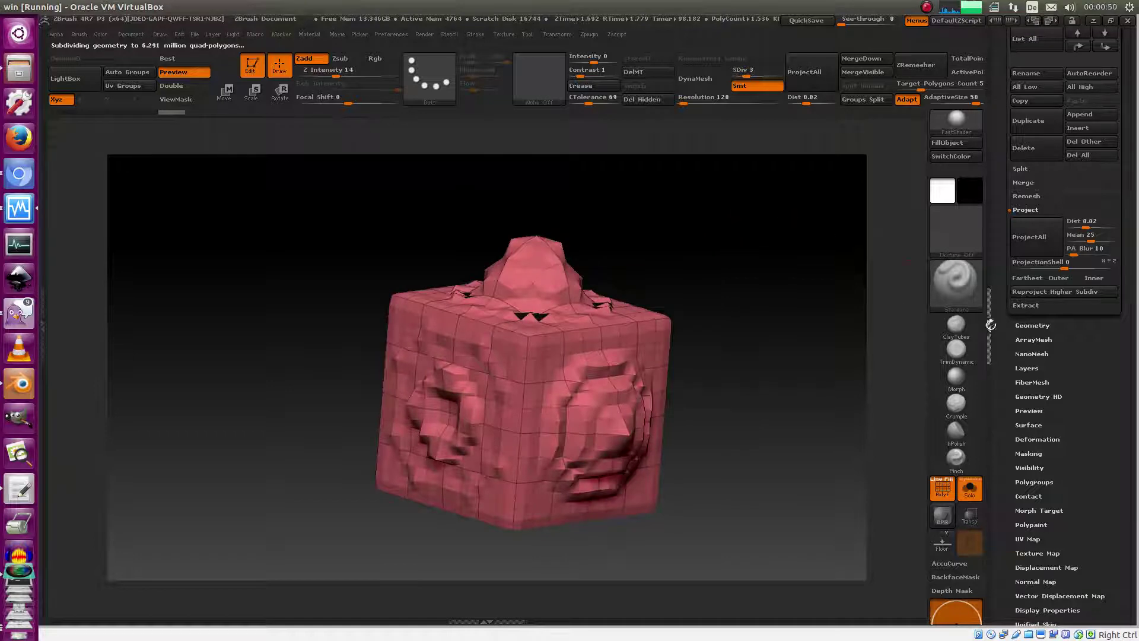
click(989, 325)
drag(792, 235, 669, 289)
drag(701, 253, 796, 296)
key(d)
drag(824, 219, 884, 158)
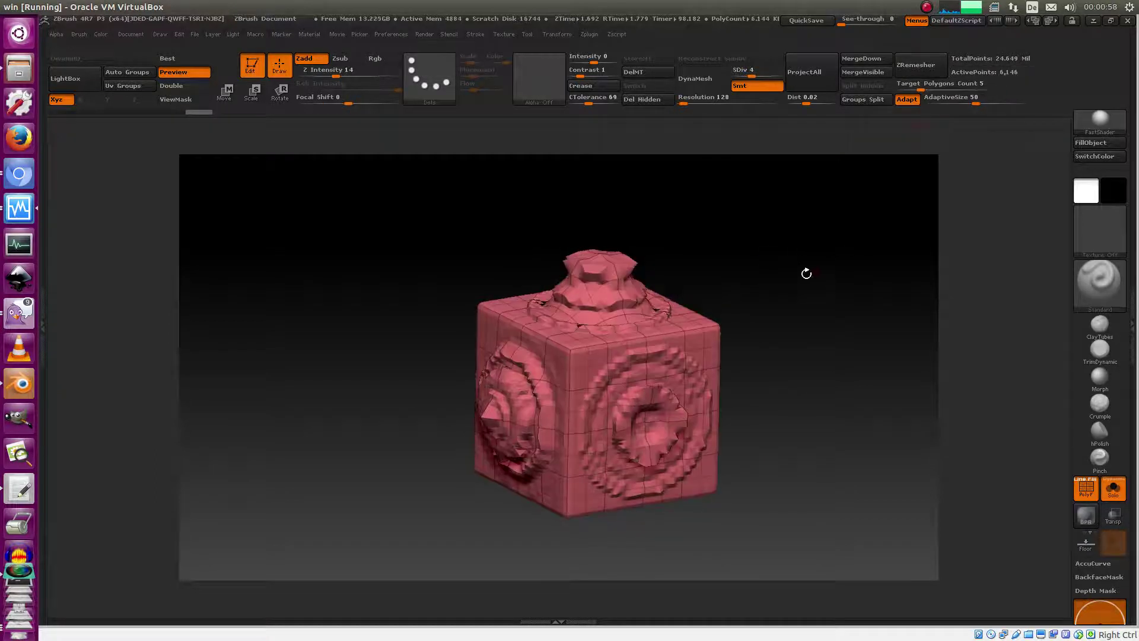
alt+drag(778, 248, 748, 285)
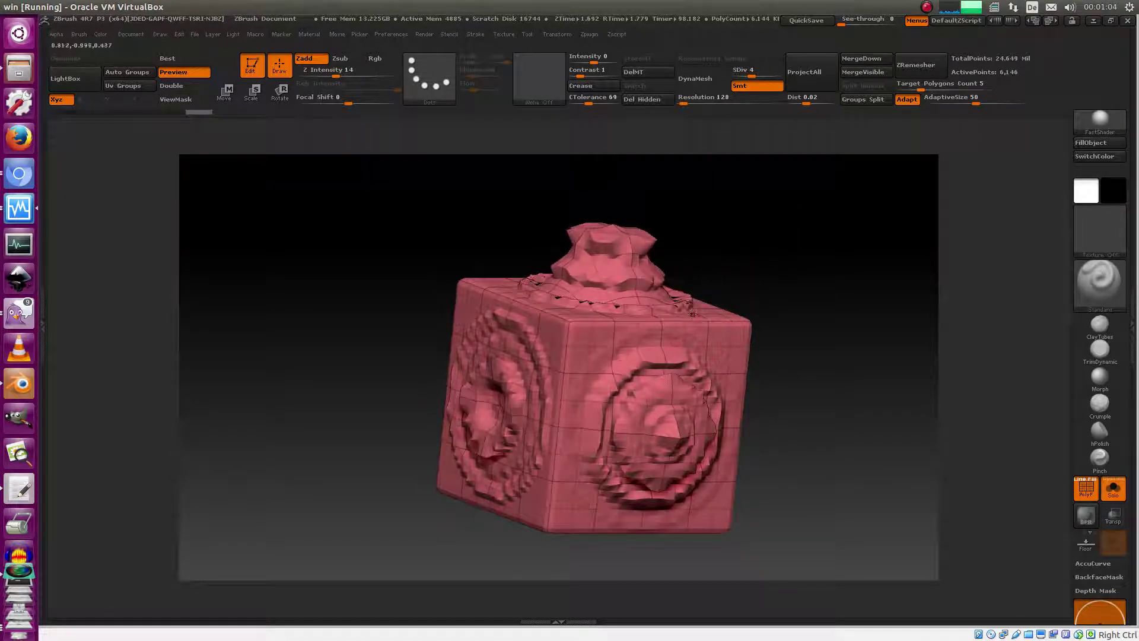
Compare the ornament detail between subdivision levels 4 and 9 by raising the cube to level 9 and lowering it back to 4.
key(d)
key(d)
key(d)
key(d)
key(d)
drag(751, 228, 731, 214)
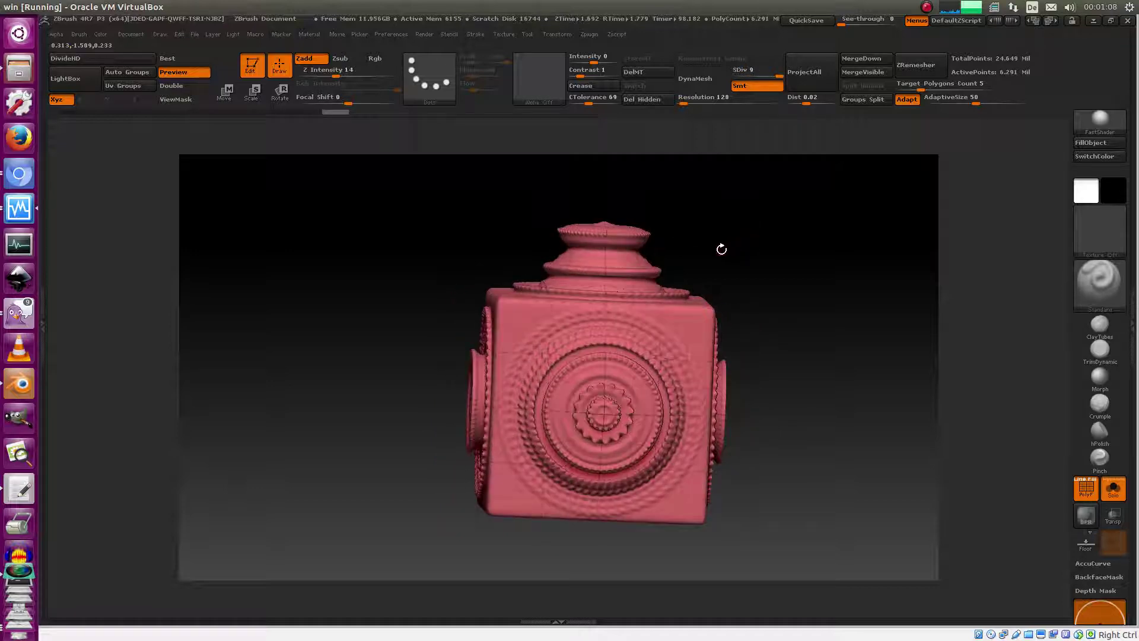
key(shift+d)
key(shift+d)
key(shift+d)
key(shift+d)
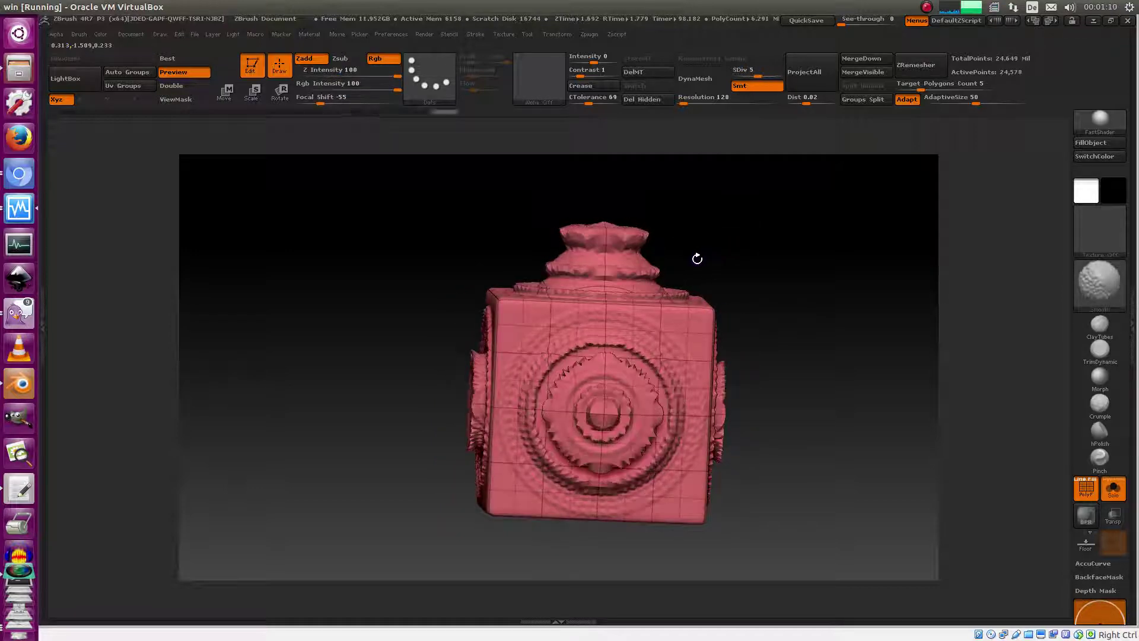
key(shift+d)
drag(732, 246, 742, 280)
Compare the top ornament's silhouette across subdivision levels 4 to 7 and leave the cube at level 5.
key(d)
key(d)
key(d)
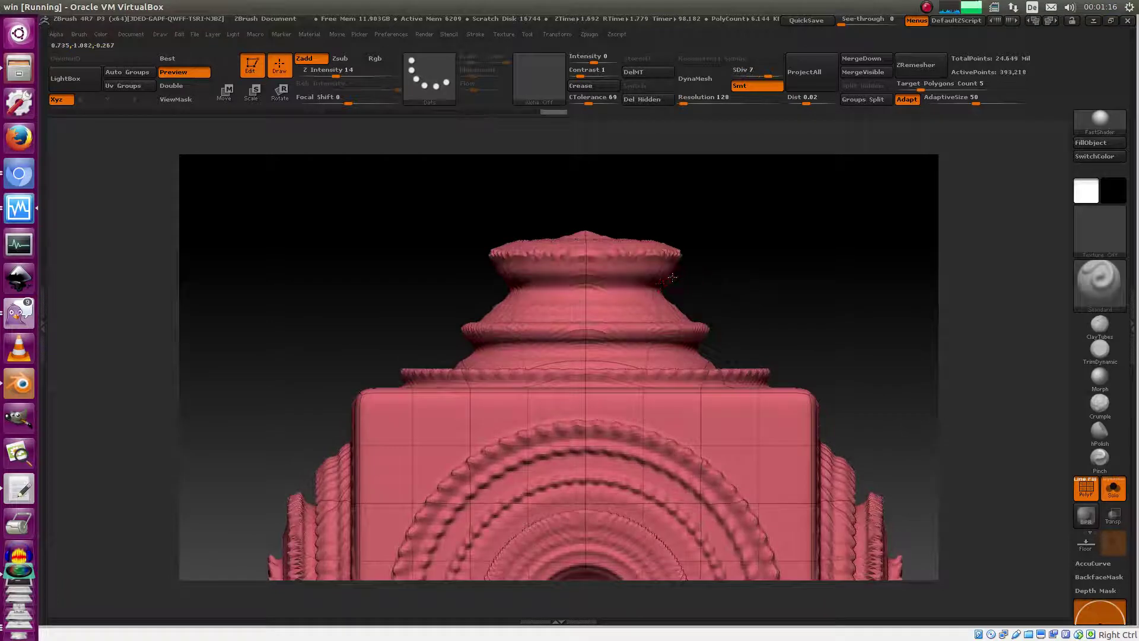
key(shift+d)
key(shift+d)
key(shift+d)
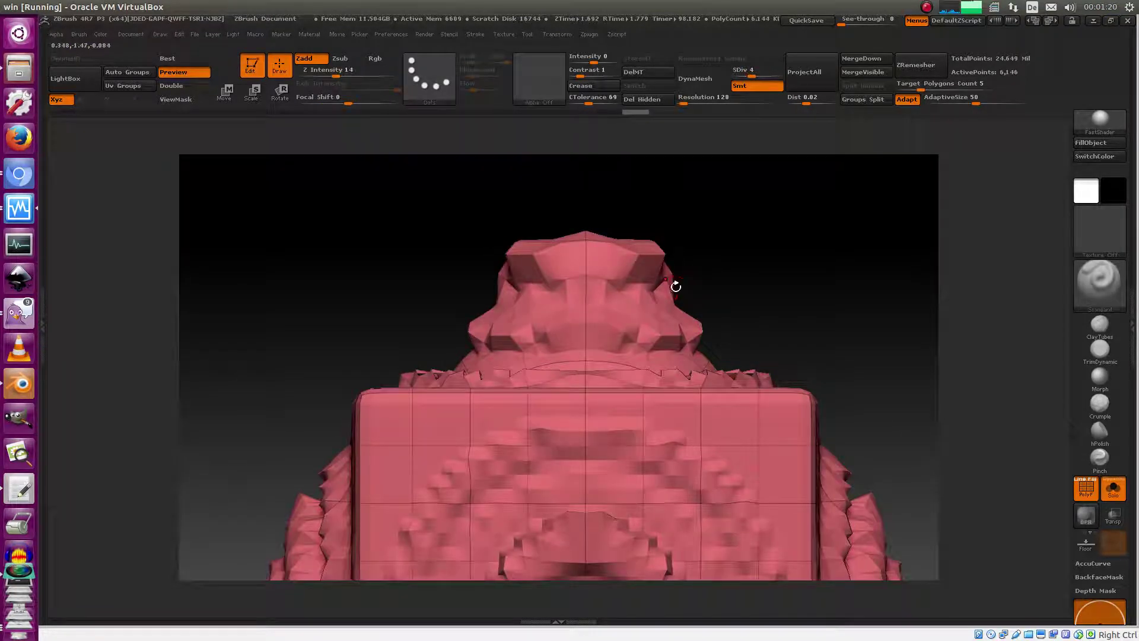
key(d)
key(d)
key(d)
key(shift+d)
key(shift+d)
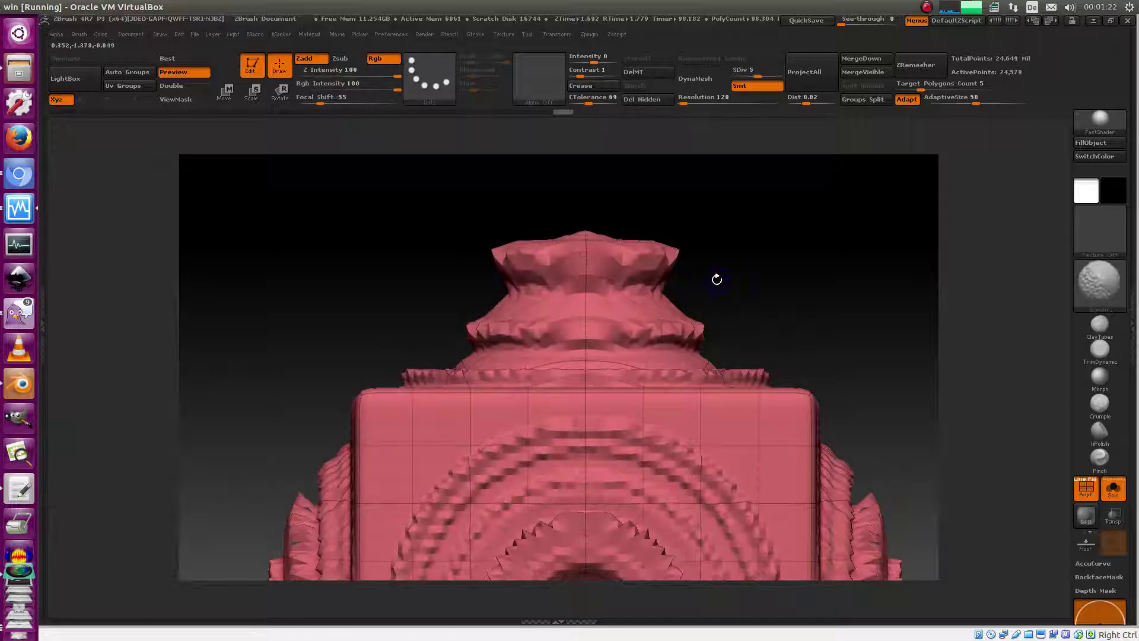
key(shift+d)
key(shift+d)
ctrl+right_drag(745, 305, 782, 276)
key(d)
key(d)
drag(754, 314, 770, 277)
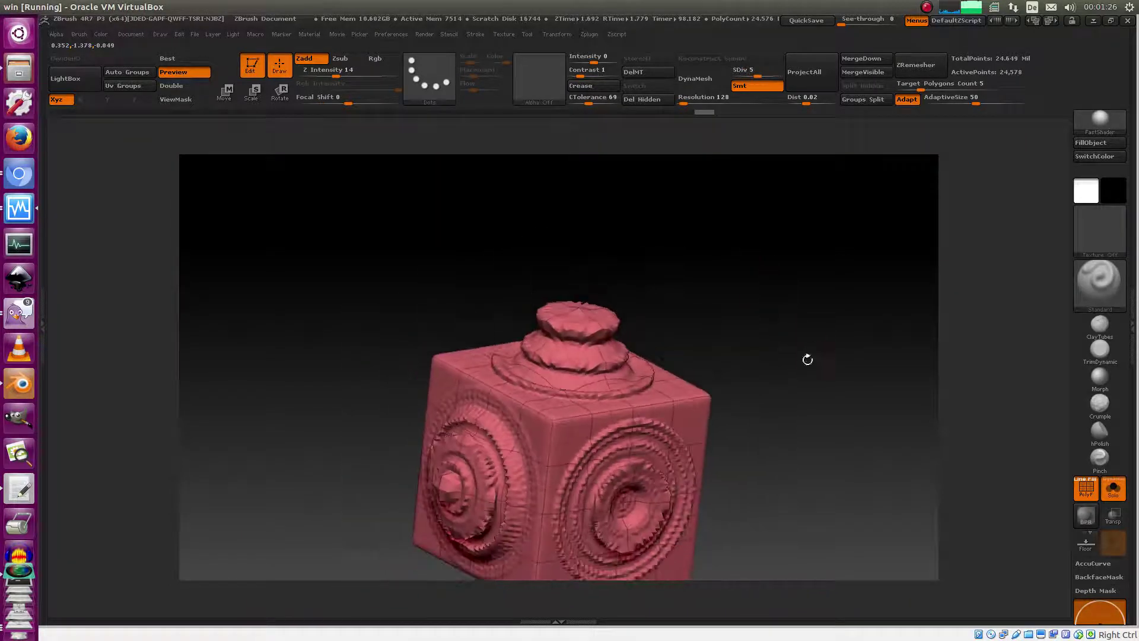
Turn off the PolyFrame display and examine the level 5 cube's top and side ornaments from all around.
drag(816, 350, 801, 344)
click(1092, 495)
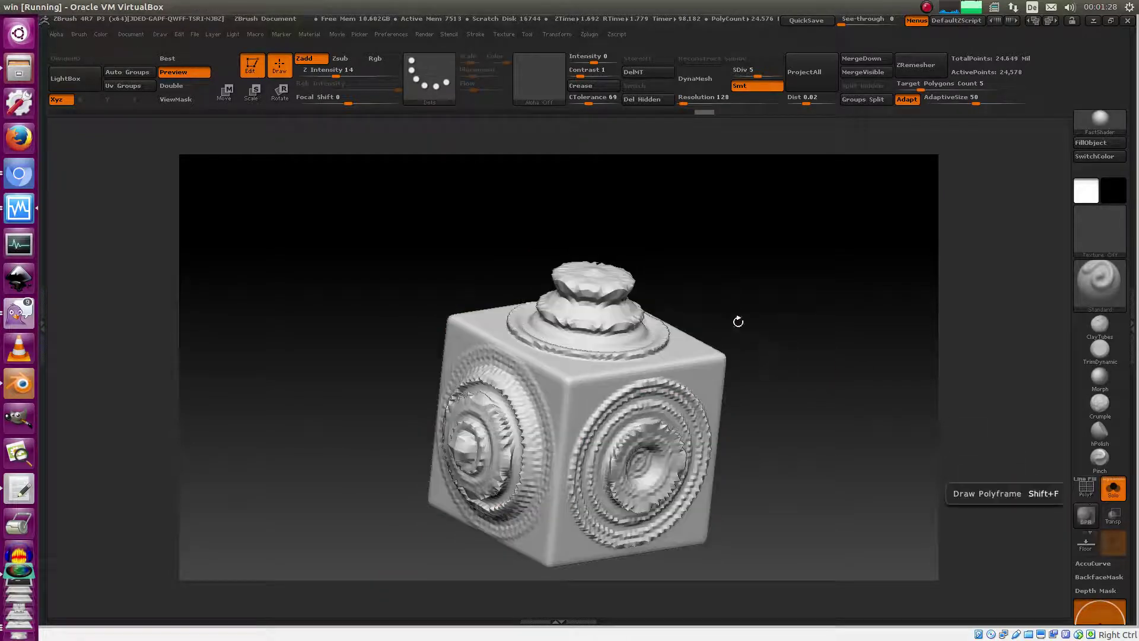
drag(752, 291, 877, 184)
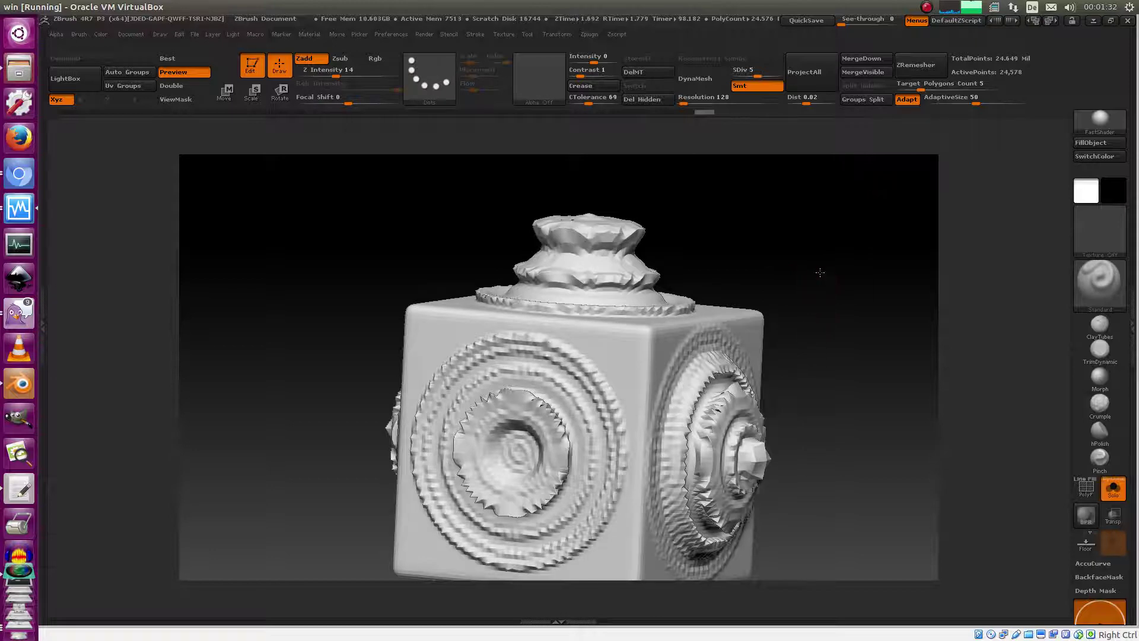
drag(820, 268, 770, 299)
drag(831, 315, 821, 320)
drag(748, 273, 578, 359)
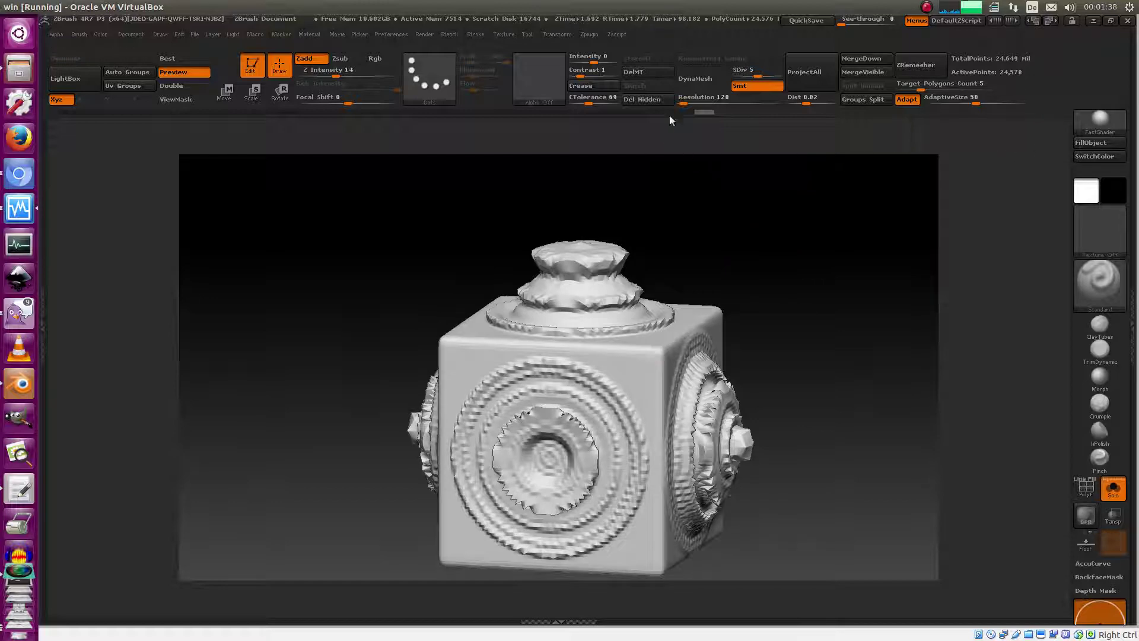
drag(732, 236, 834, 217)
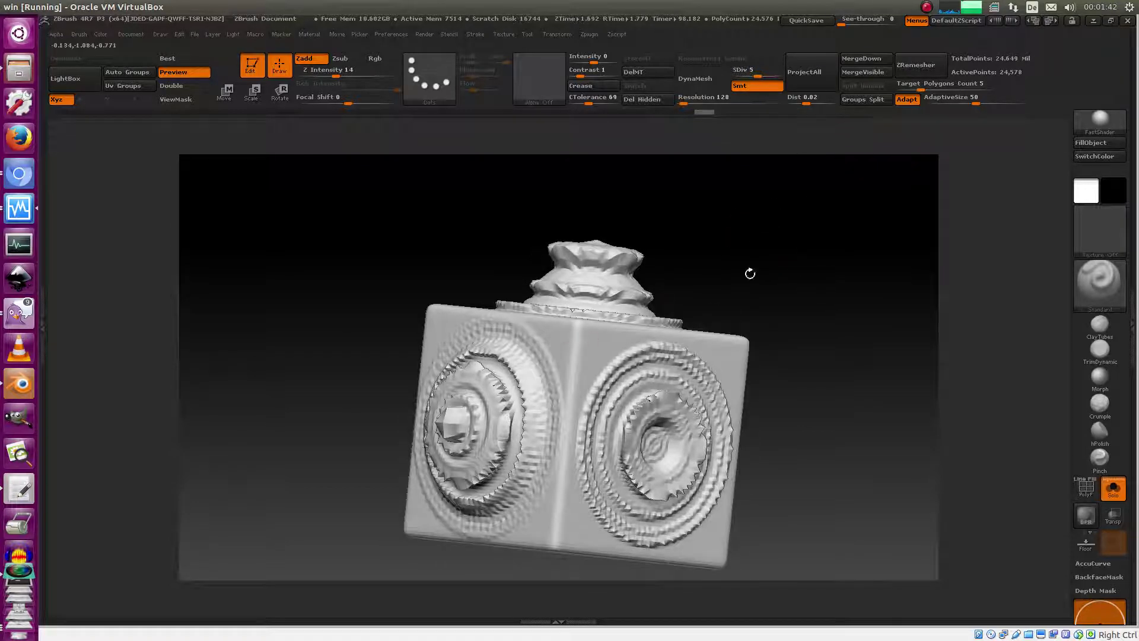
drag(827, 245, 677, 314)
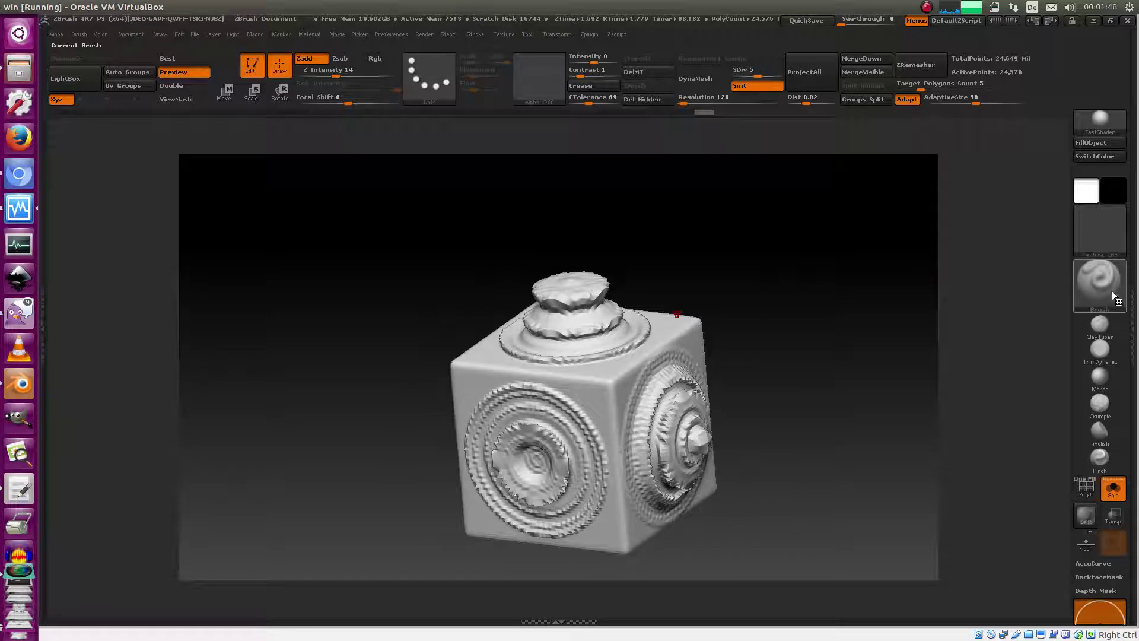
Run Reproject Higher Subdiv on the cube from subdivision level 5 and inspect the resulting detail on the top ornament.
click(1131, 323)
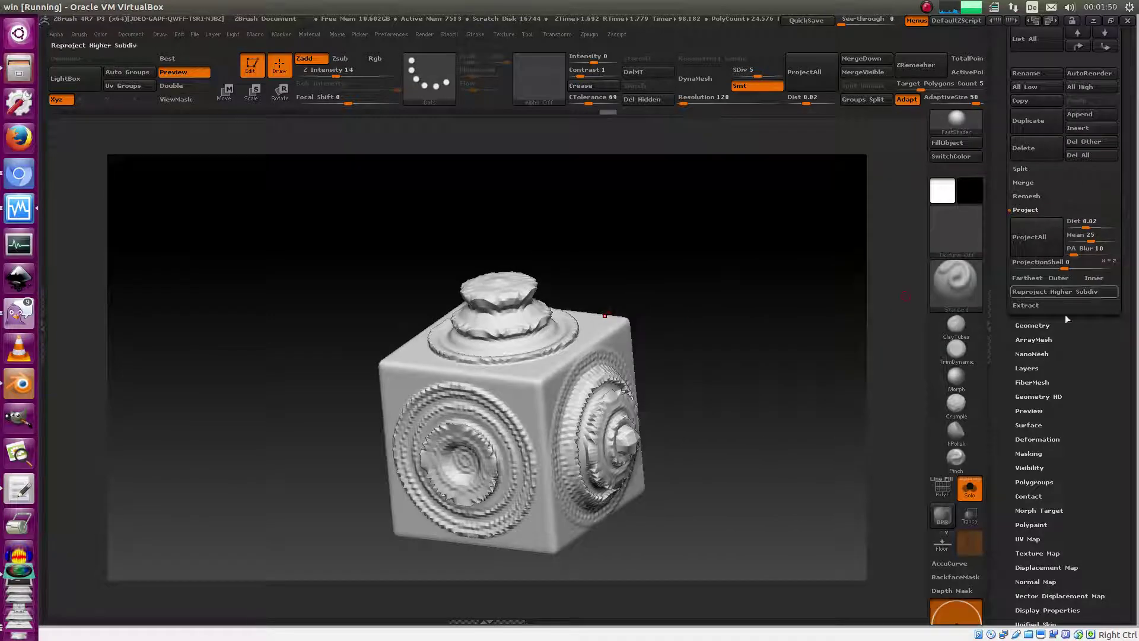
drag(684, 285, 742, 265)
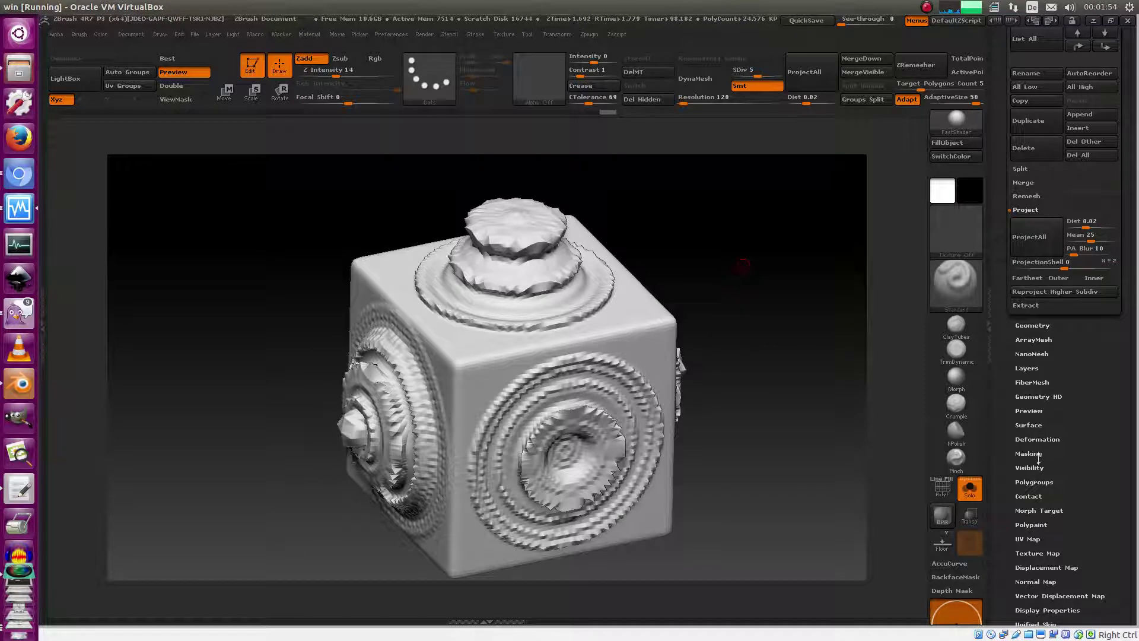
click(1045, 290)
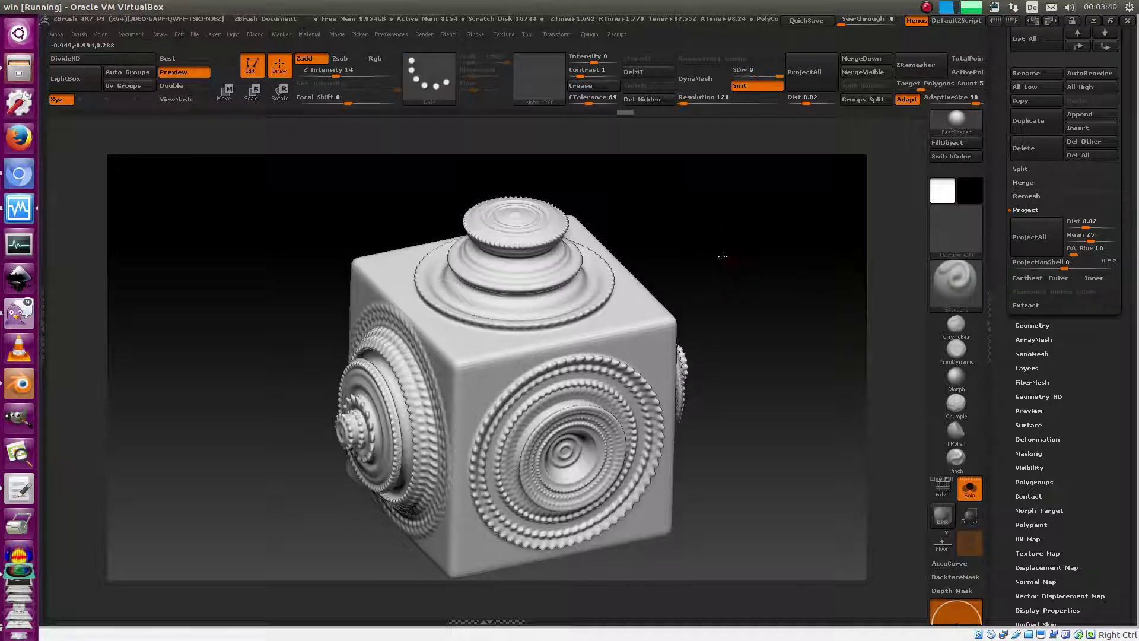
drag(719, 257, 559, 274)
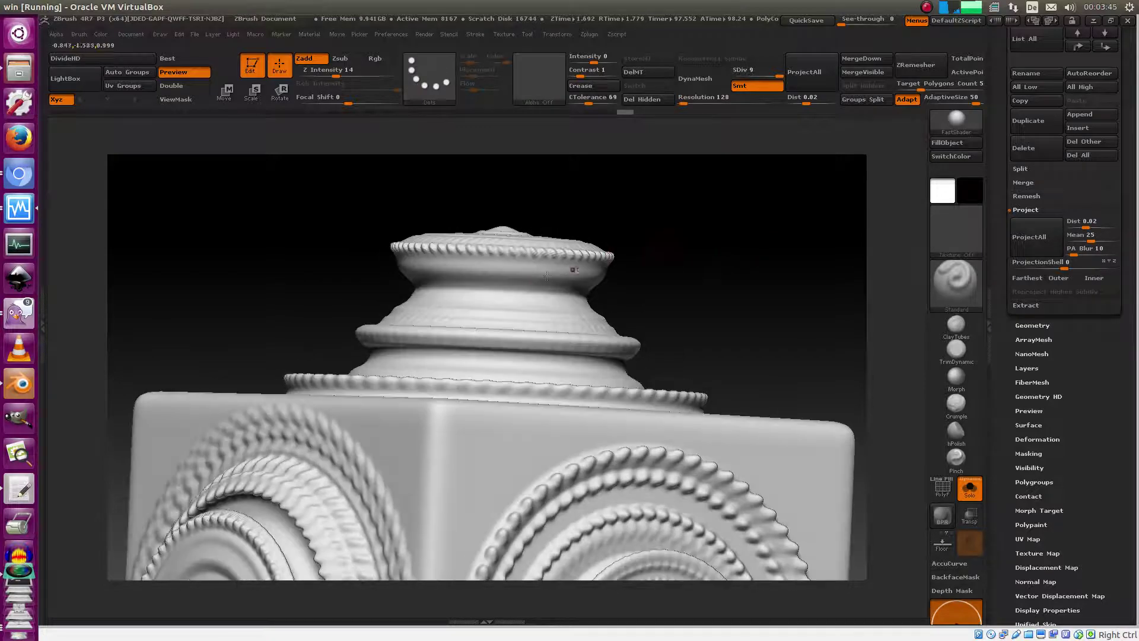
mouse_move(697, 224)
mouse_down()
mouse_move(748, 233)
mouse_move(747, 285)
mouse_move(730, 236)
mouse_move(746, 242)
mouse_move(755, 226)
mouse_move(778, 263)
mouse_move(720, 221)
mouse_move(756, 224)
mouse_move(737, 255)
mouse_up()
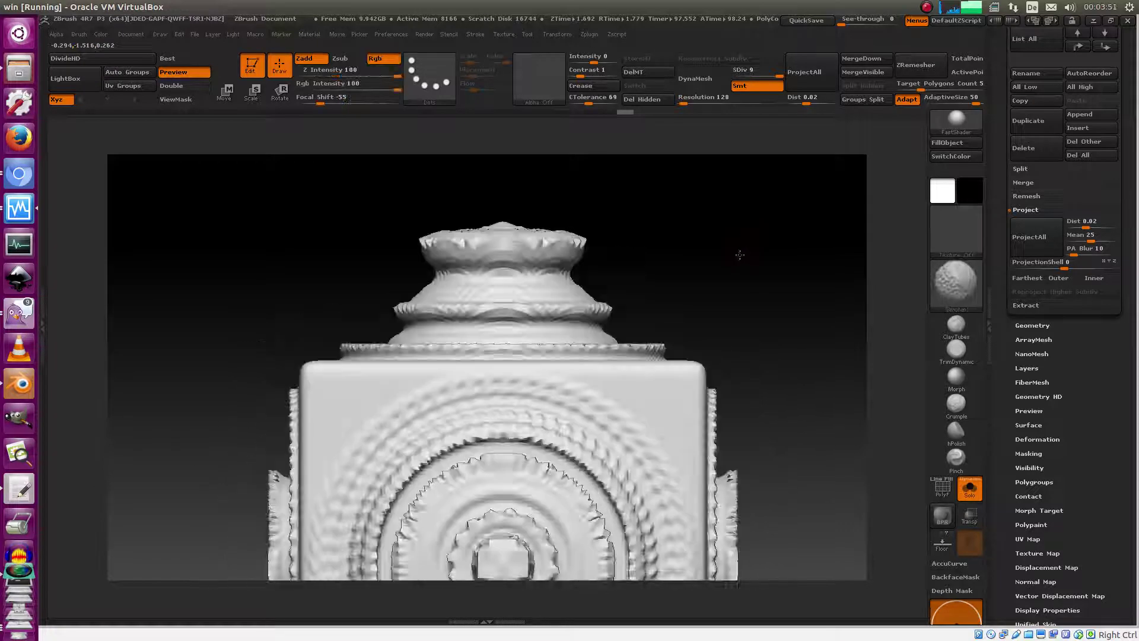
Switch the morph target on the first cube subtool and raise that cube to subdivision level 9.
drag(1007, 150, 996, 270)
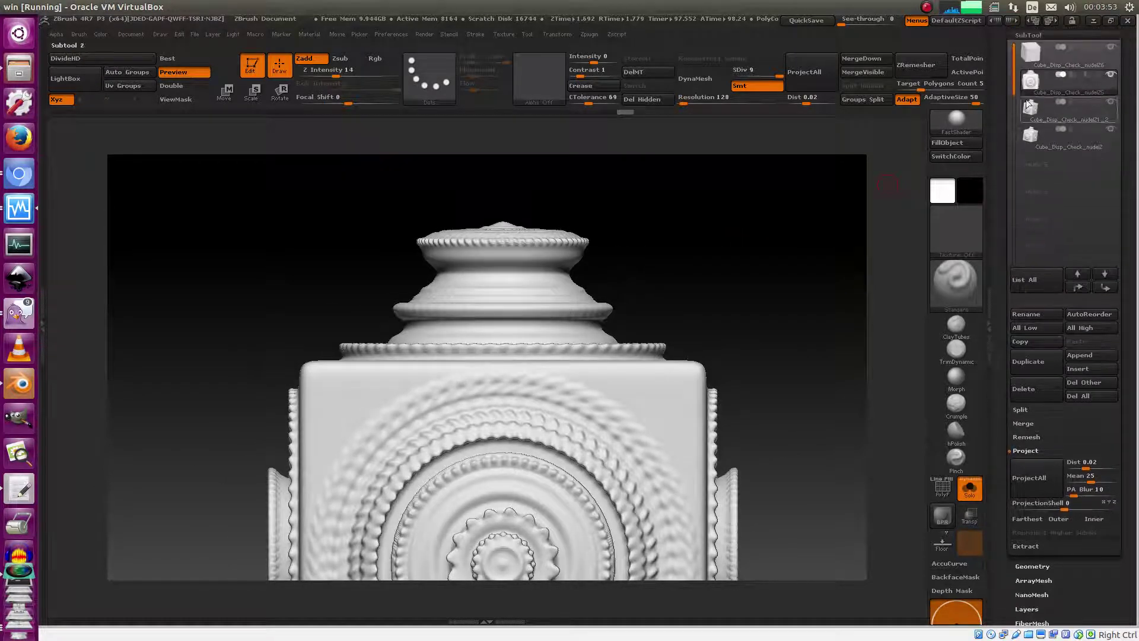
click(1056, 57)
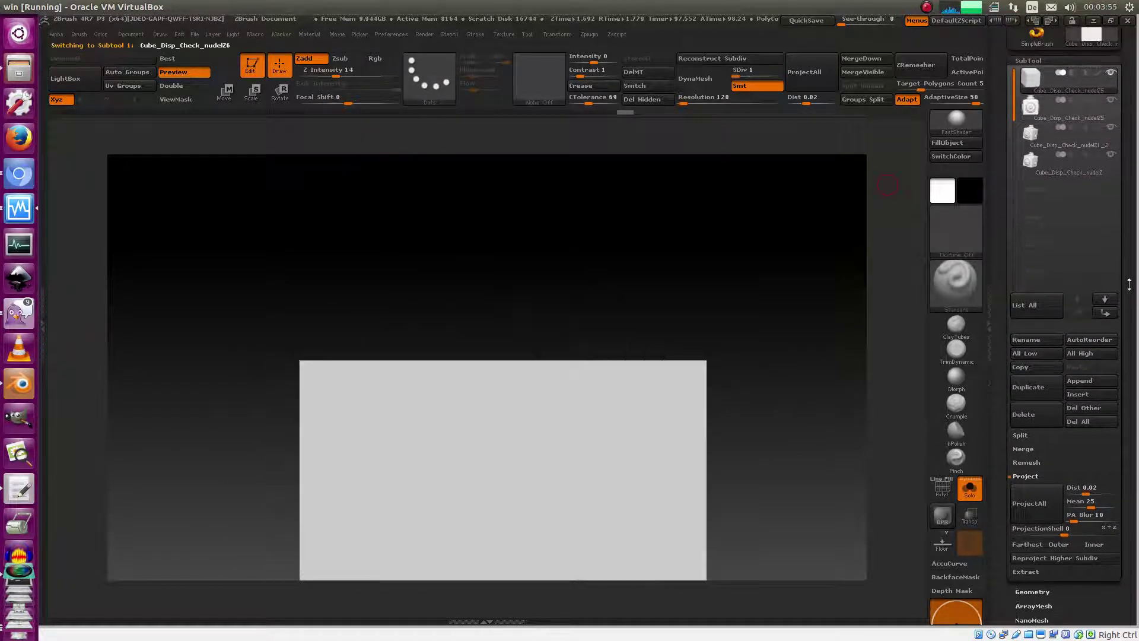
scroll(1104, 305, down, 8)
click(1046, 359)
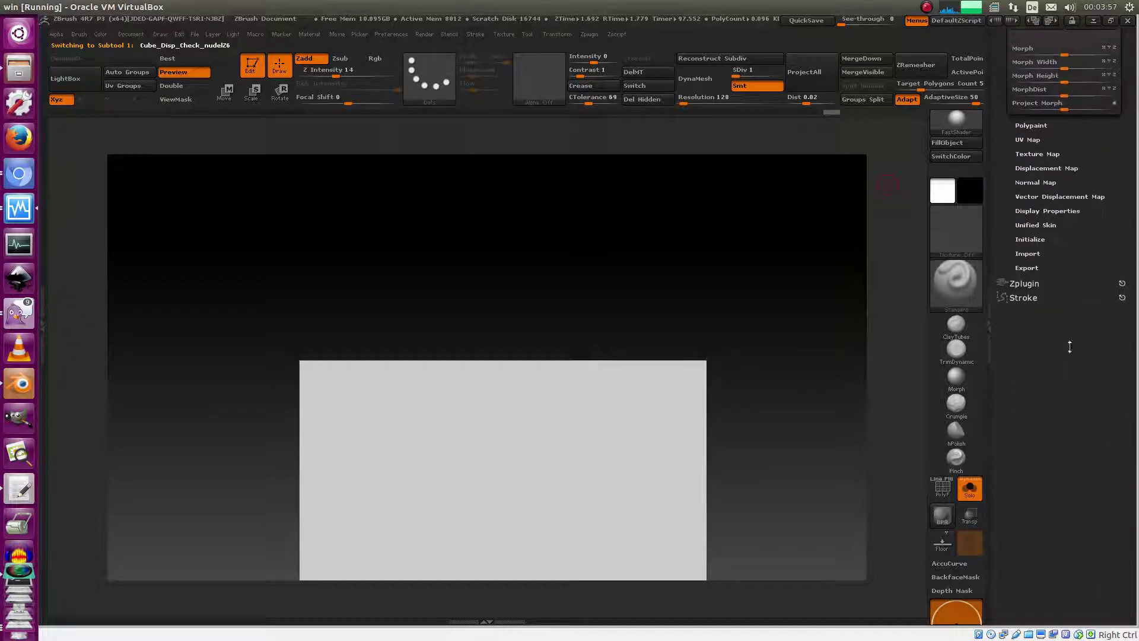
click(1091, 244)
key(ctrl+d)
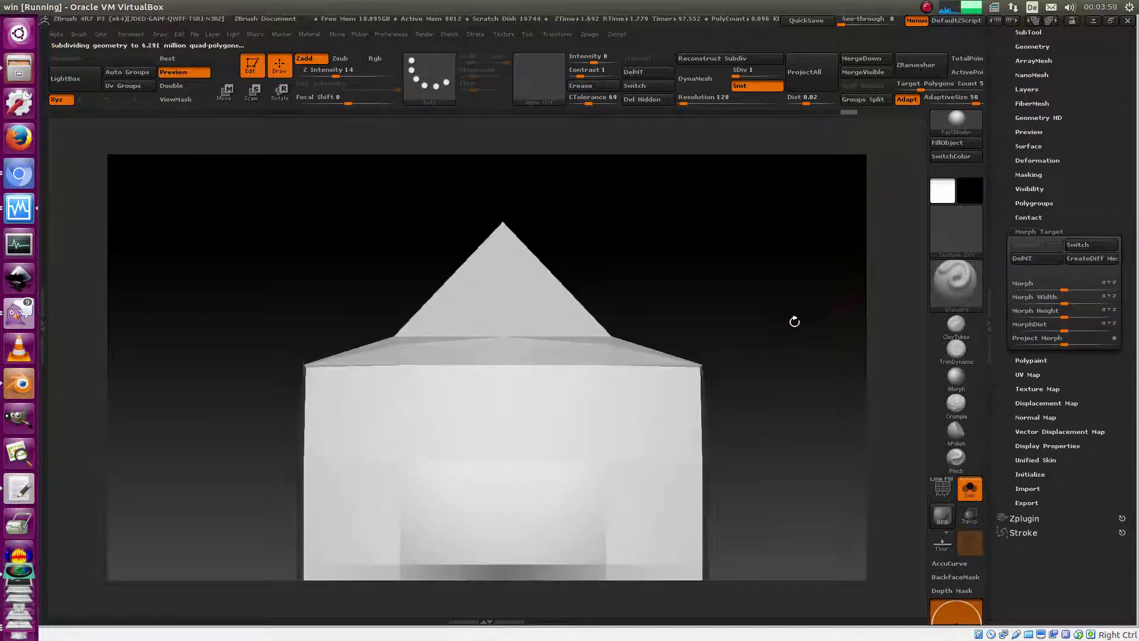
drag(1054, 140, 1049, 203)
click(1033, 207)
Compare the top ornament between the first and second cube subtools, and examine the second cube's side ornaments up close.
alt+drag(717, 219, 773, 256)
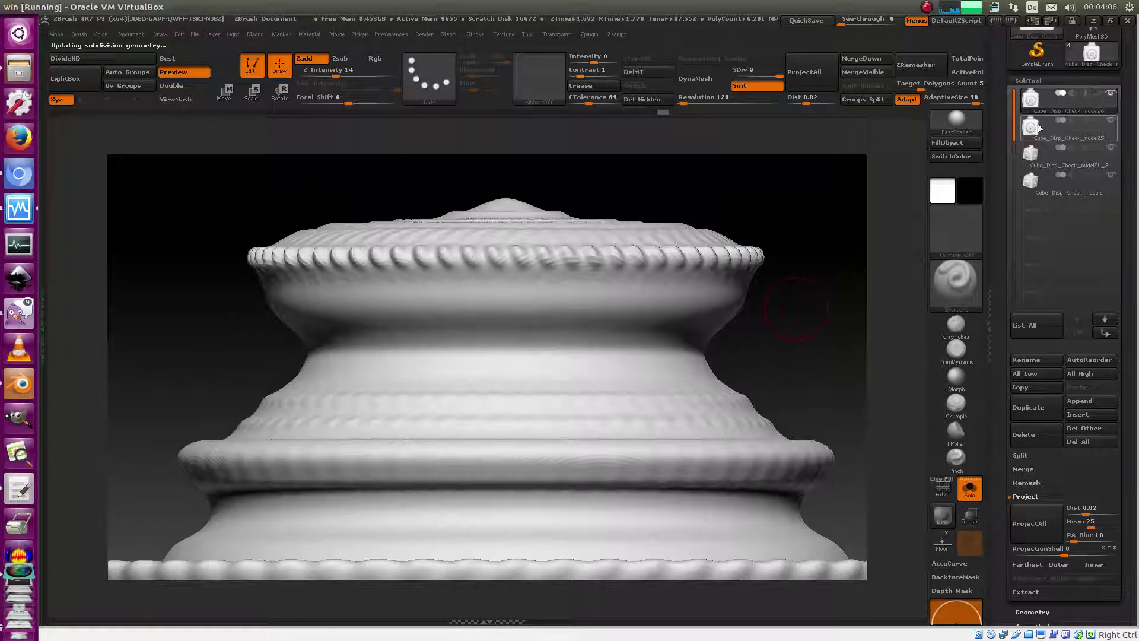
click(1032, 128)
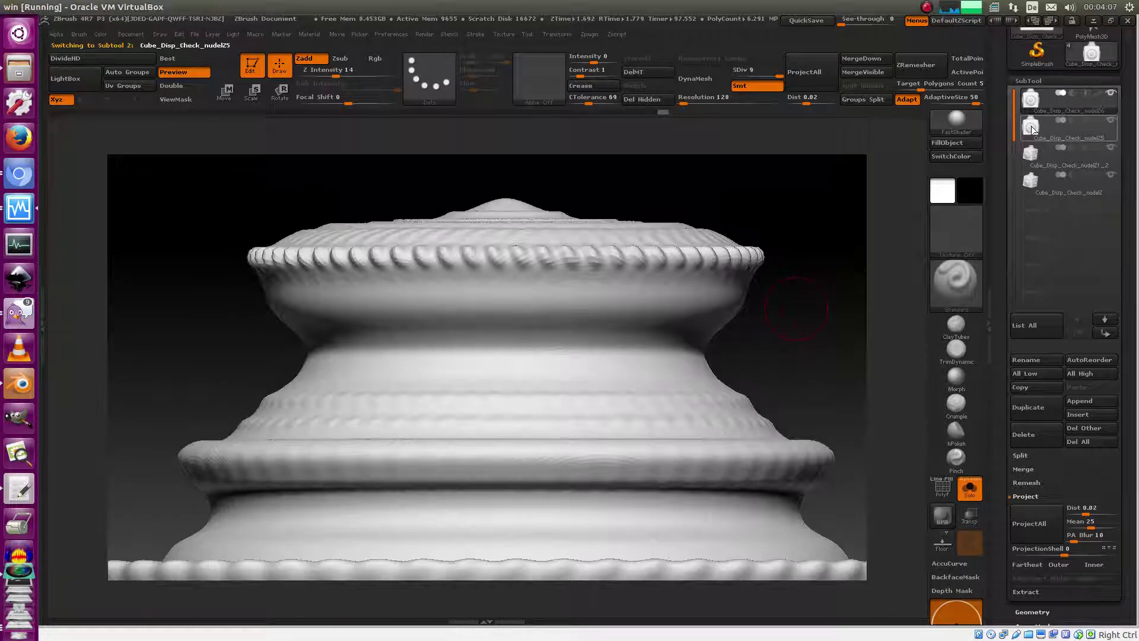
click(1035, 101)
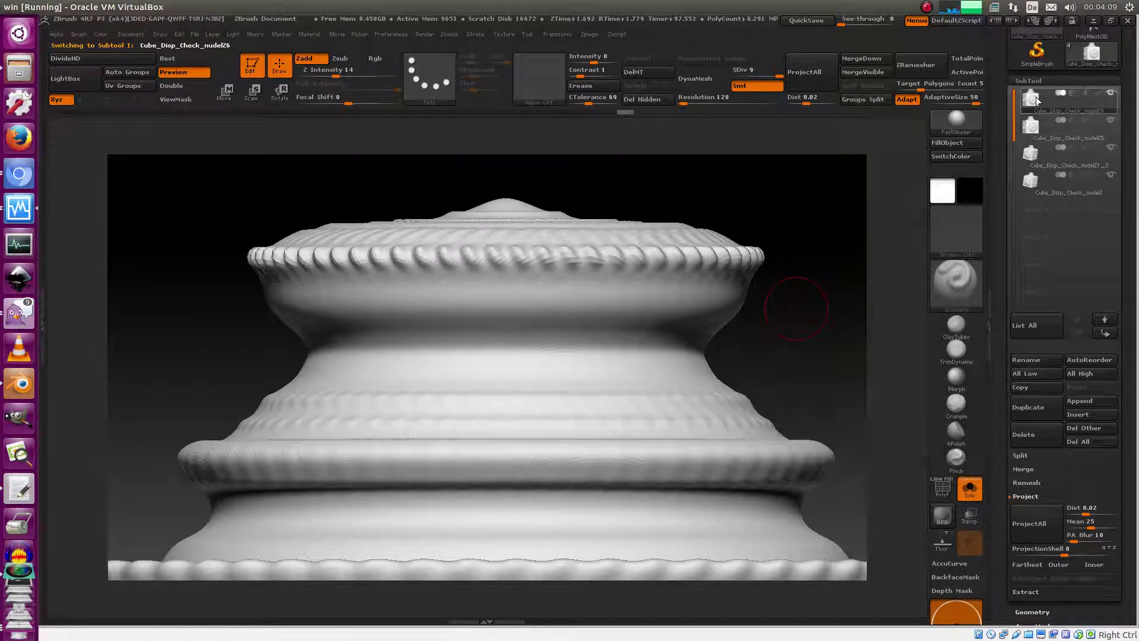
click(1091, 135)
drag(885, 186, 814, 198)
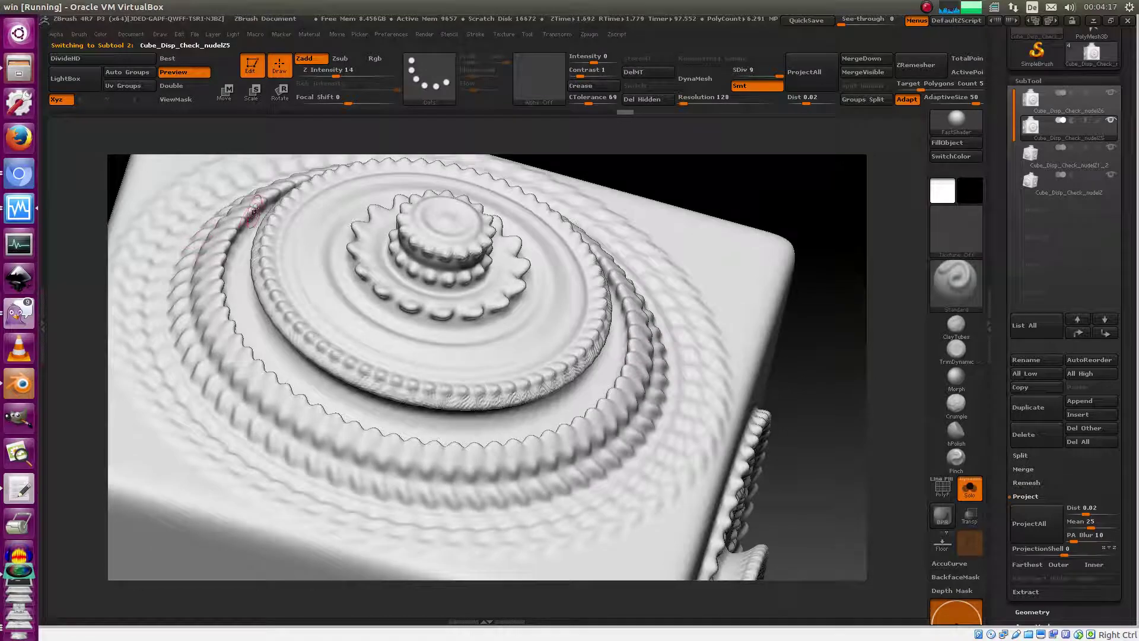
drag(875, 362, 616, 398)
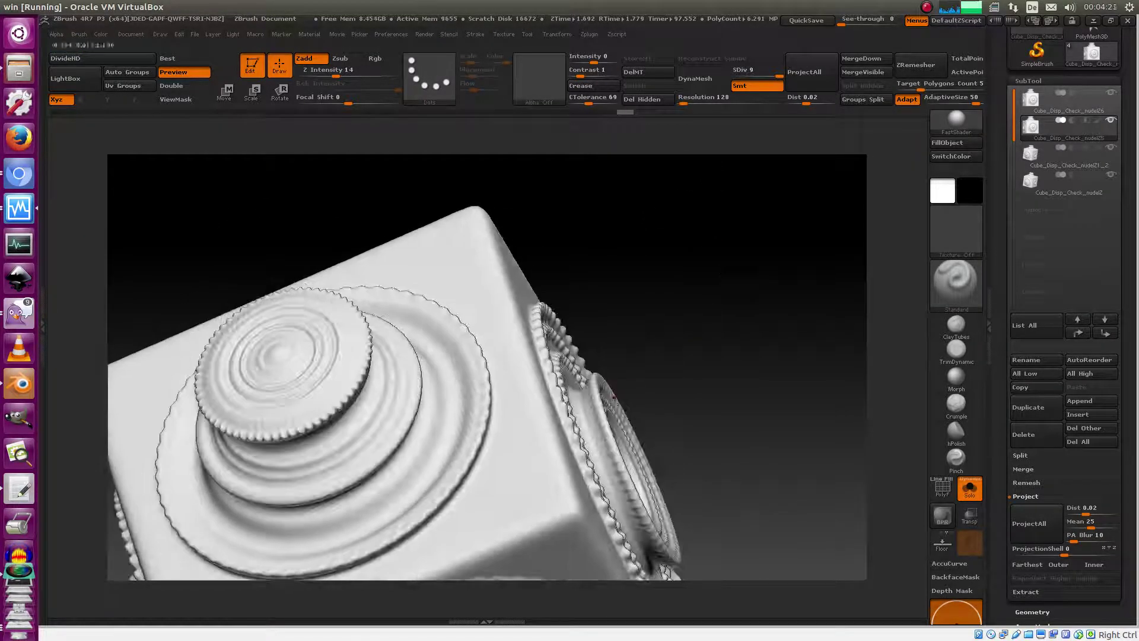
shift+drag(783, 344, 689, 328)
click(991, 334)
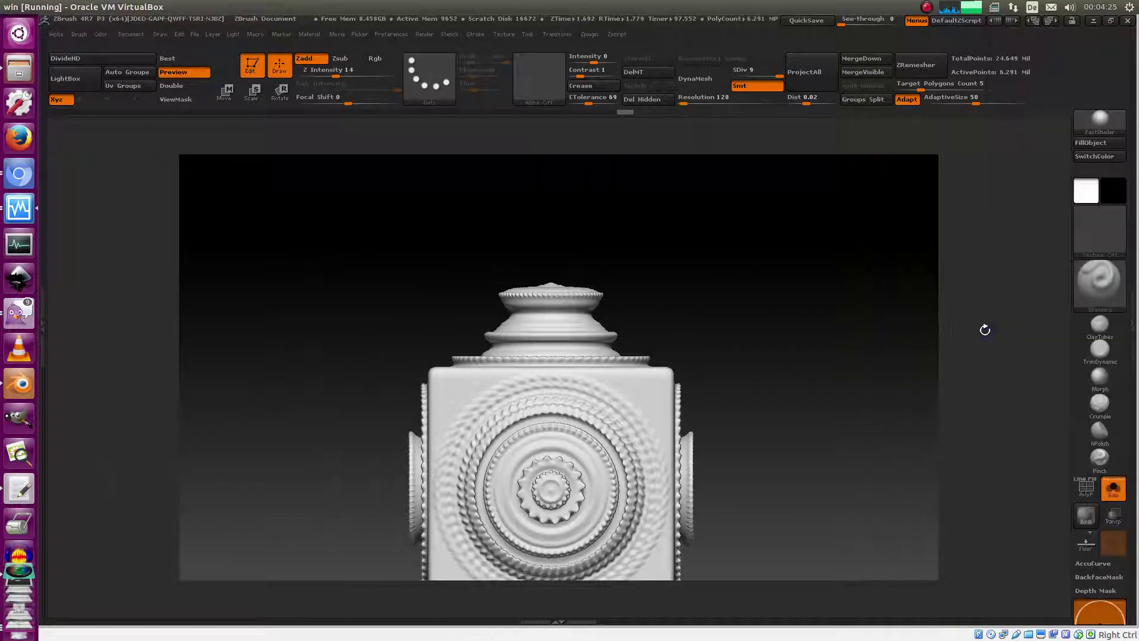
Lower the second cube subtool to subdivision level 5 and examine its top and side ornaments.
key(shift+d)
key(shift+d)
key(shift+d)
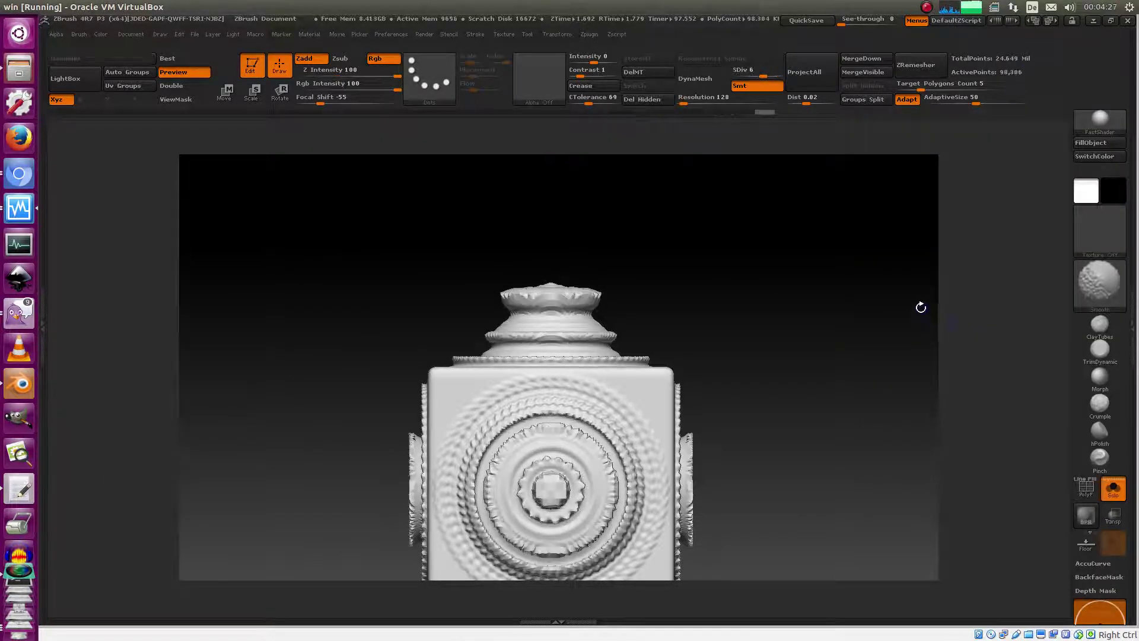
key(shift+d)
alt+drag(815, 369, 865, 322)
drag(724, 258, 781, 306)
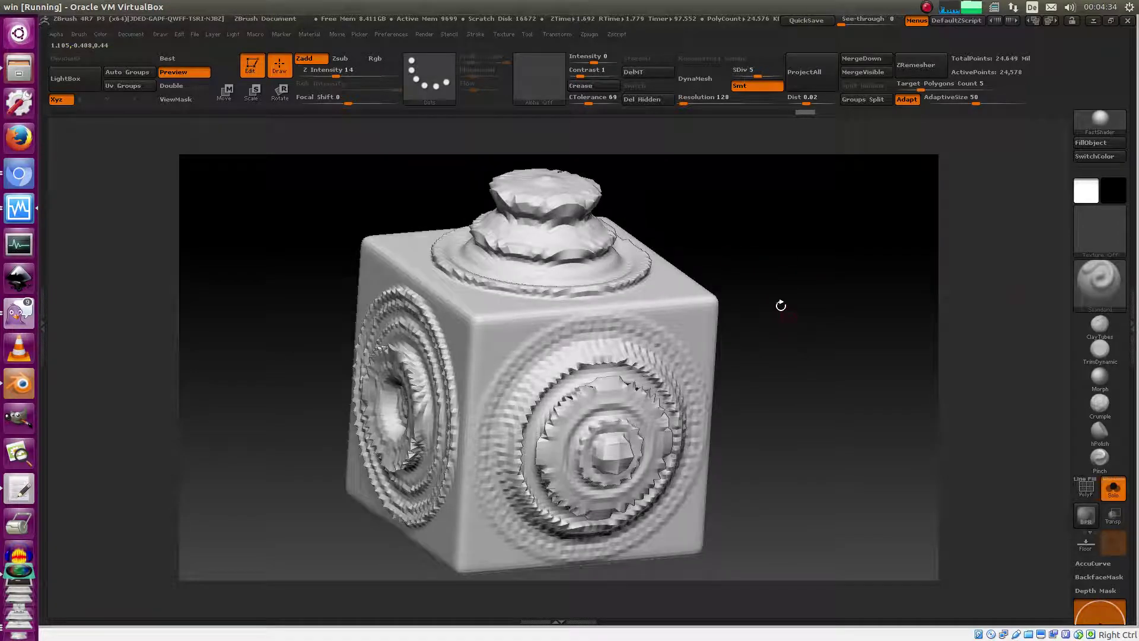
Select the third cube subtool, lower it to subdivision level 1 and turn on the PolyFrame display to inspect its topology.
click(1133, 331)
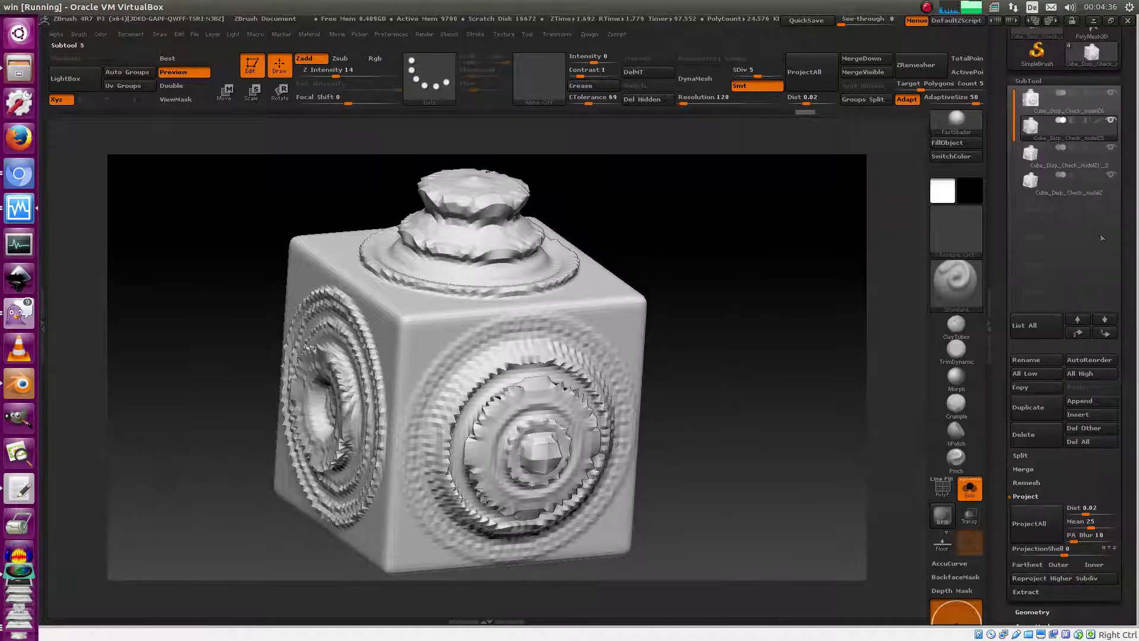
click(1046, 157)
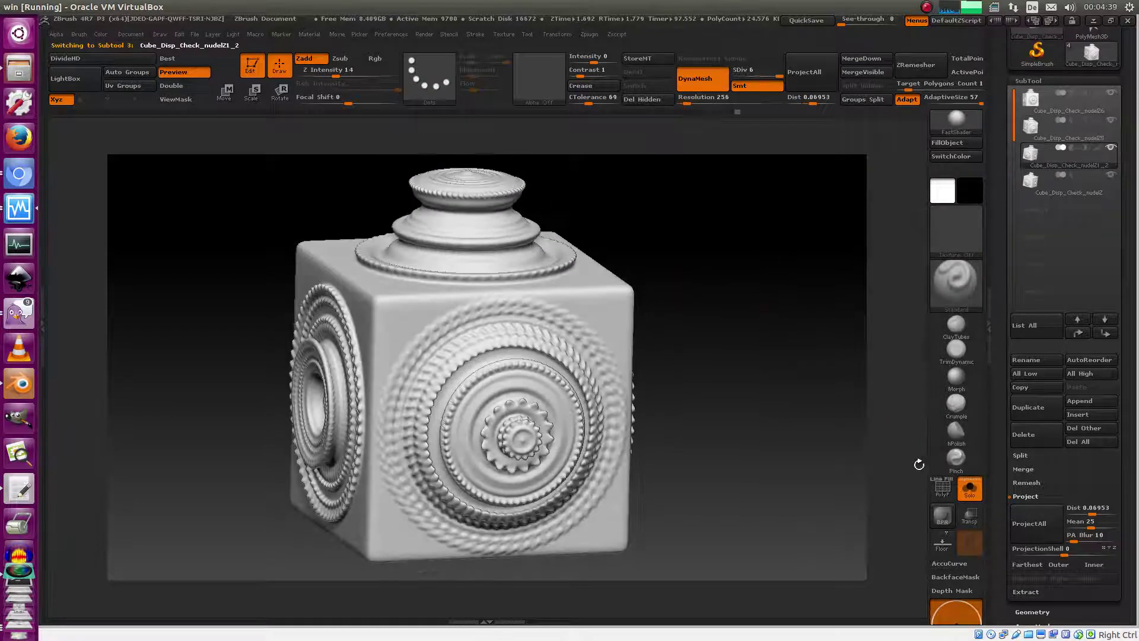
key(shift+d)
key(shift+d)
key(shift+d)
key(shift+d)
key(shift+d)
click(942, 485)
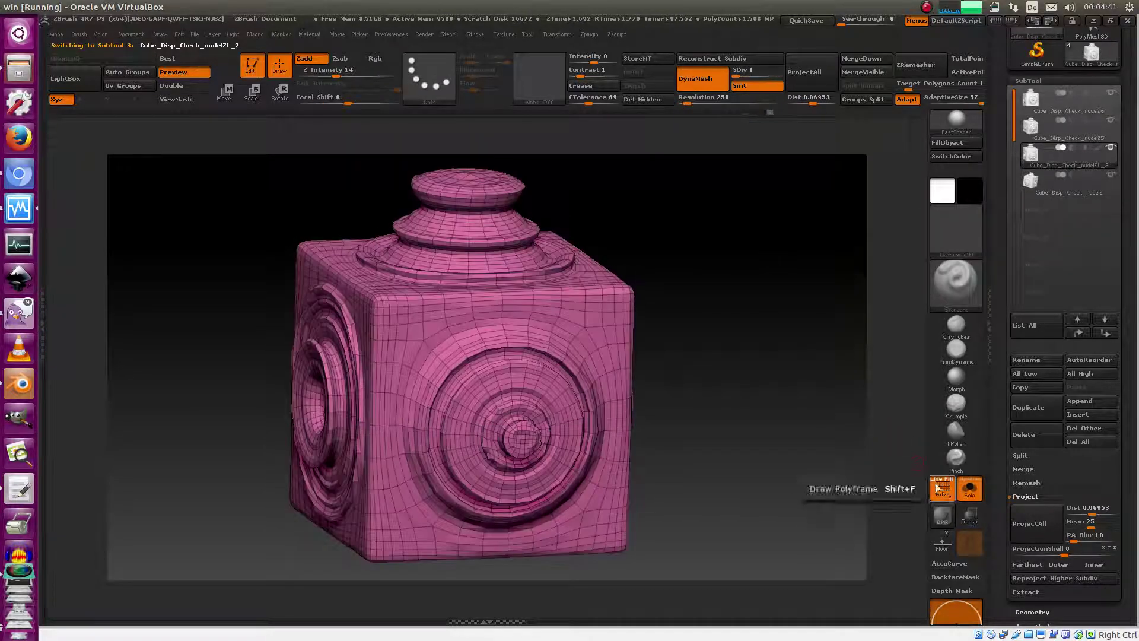
drag(688, 333, 713, 295)
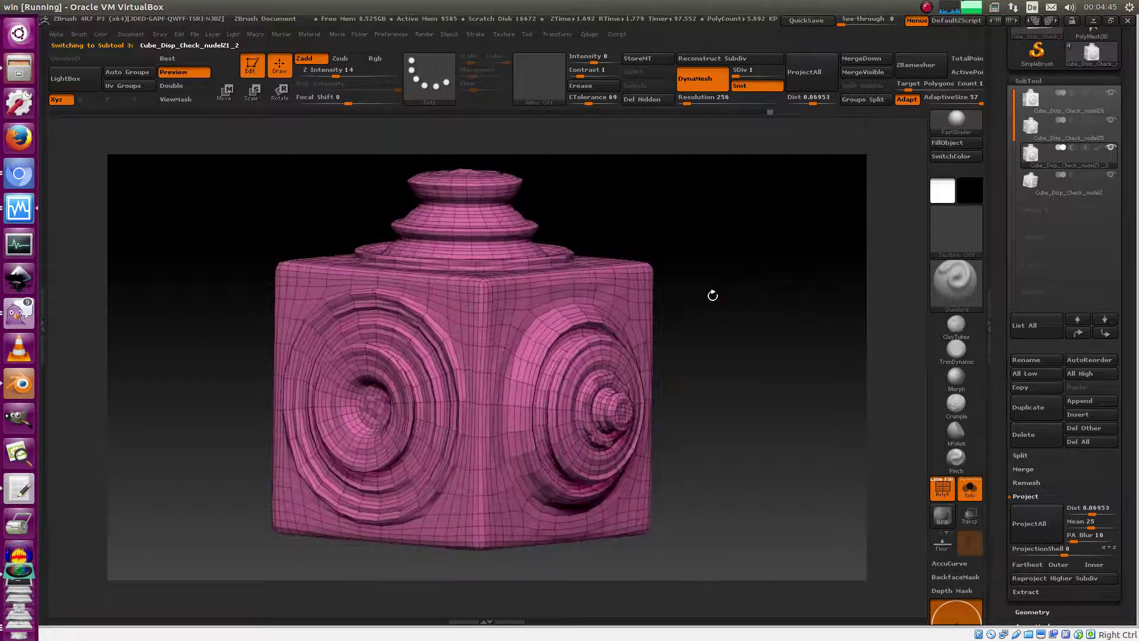
Examine the ZRemesher settings and how the third cube's level 1 edge loops follow the circular ornaments and cube edges.
drag(1004, 393, 1004, 345)
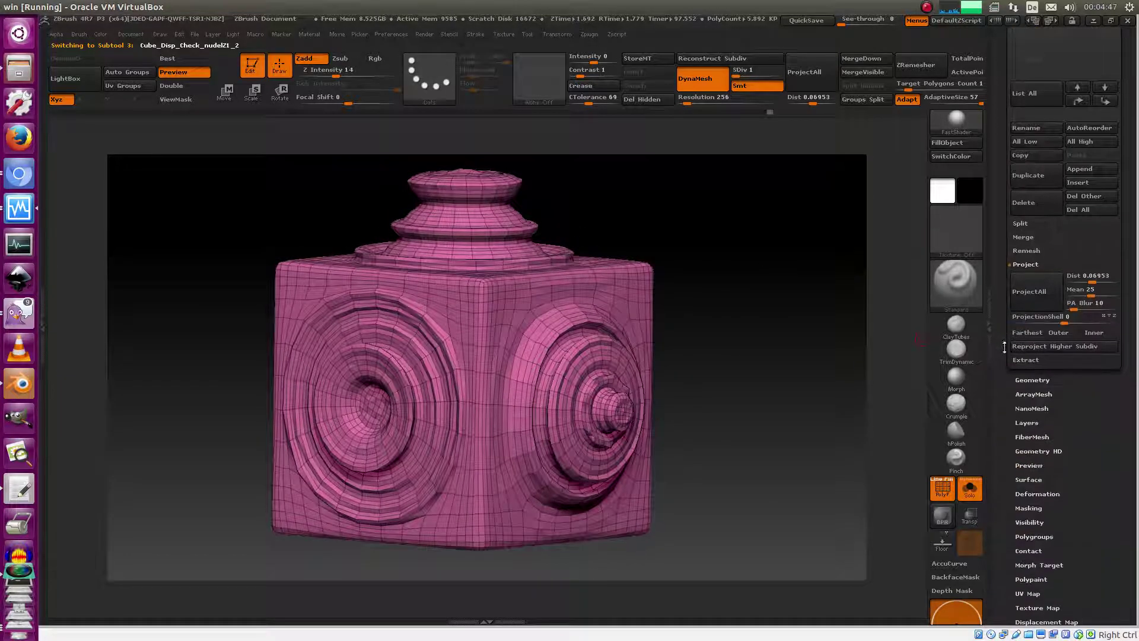
click(1036, 380)
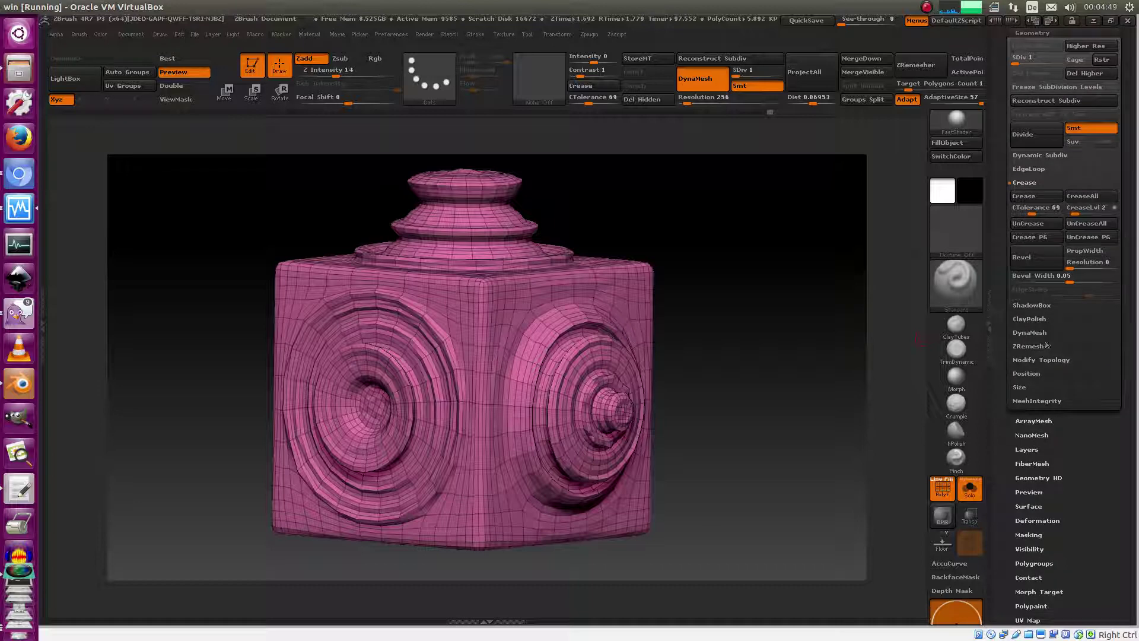
click(1038, 348)
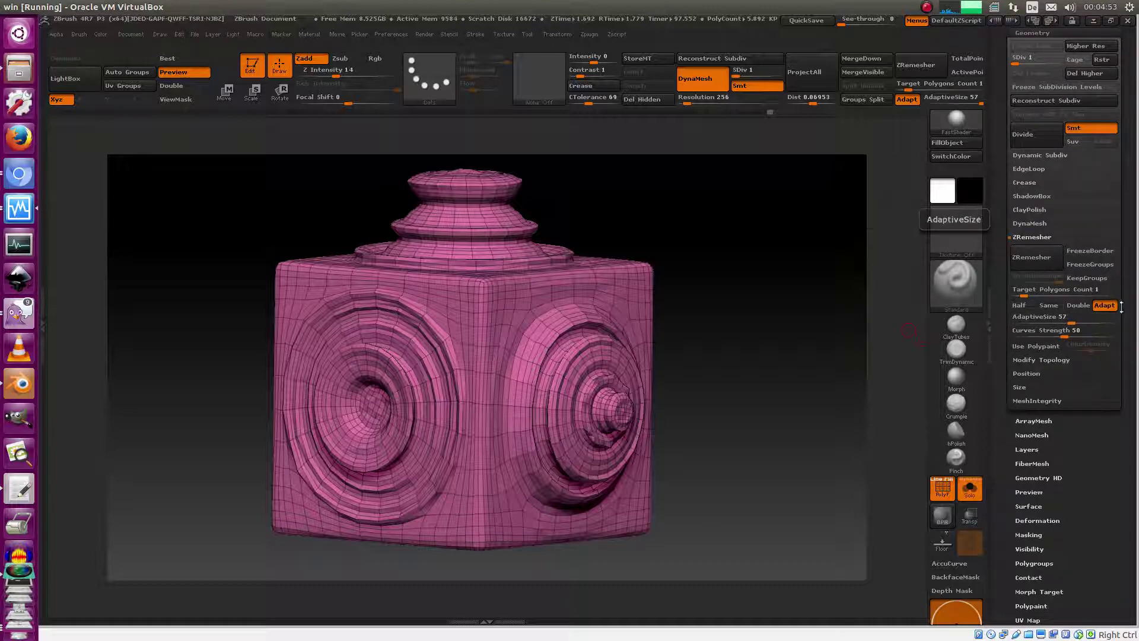
drag(729, 259, 757, 212)
drag(597, 251, 722, 274)
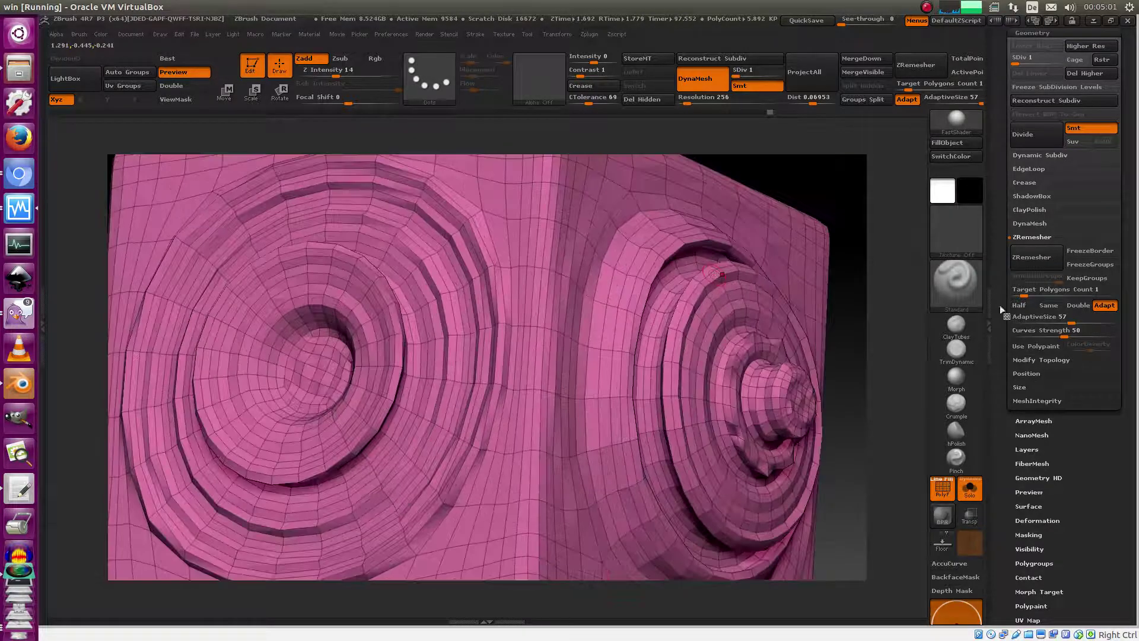
alt+drag(834, 214, 785, 292)
drag(682, 229, 648, 292)
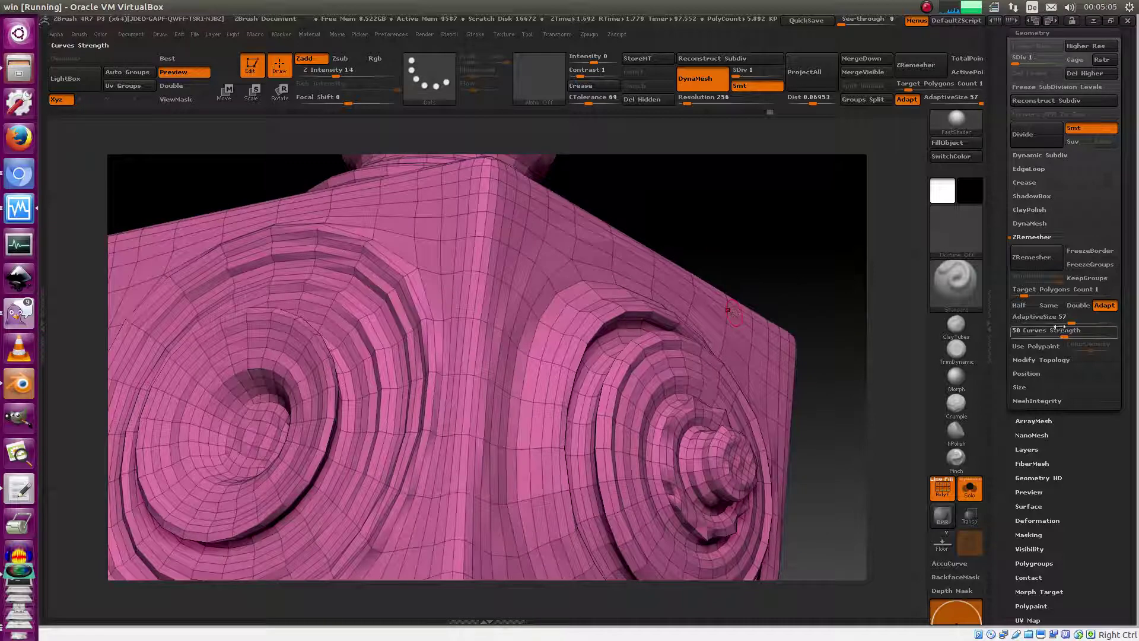
drag(793, 168, 784, 161)
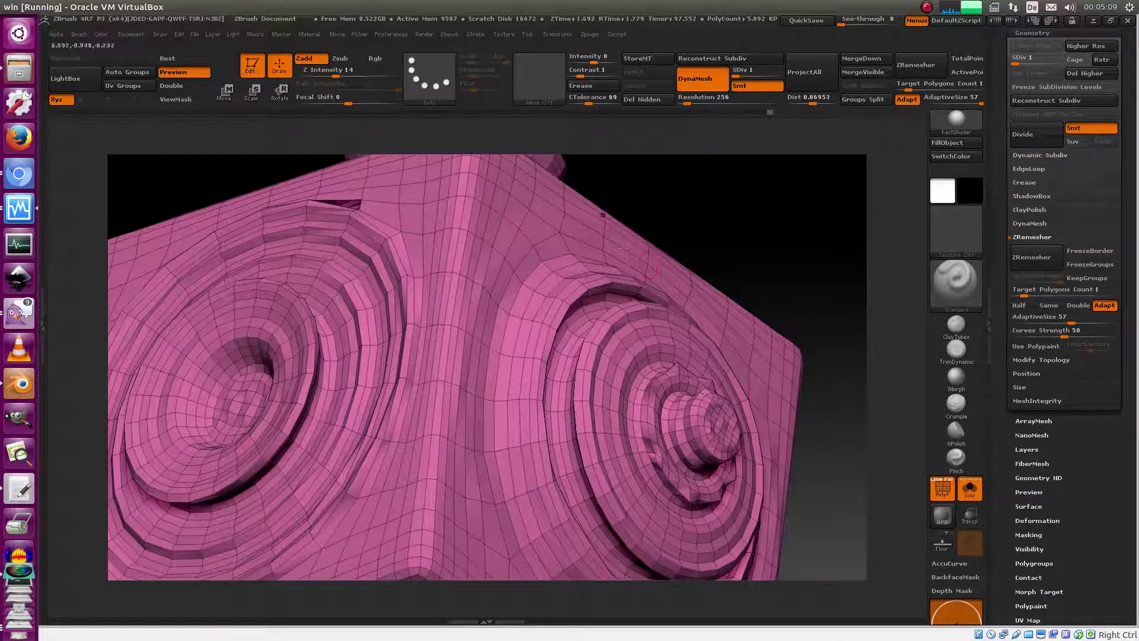
drag(734, 200, 757, 249)
alt+drag(818, 316, 712, 262)
click(989, 326)
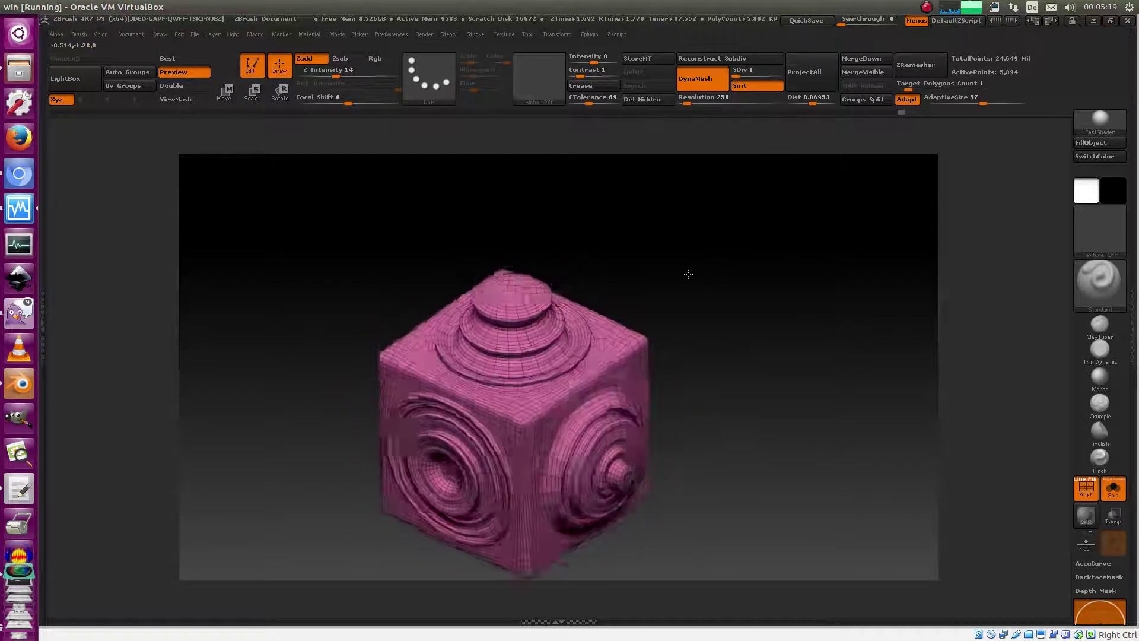
Raise the third cube subtool to subdivision level 6 and turn off the PolyFrame display to inspect its ornaments.
key(ctrl+d)
key(d)
key(d)
click(1131, 325)
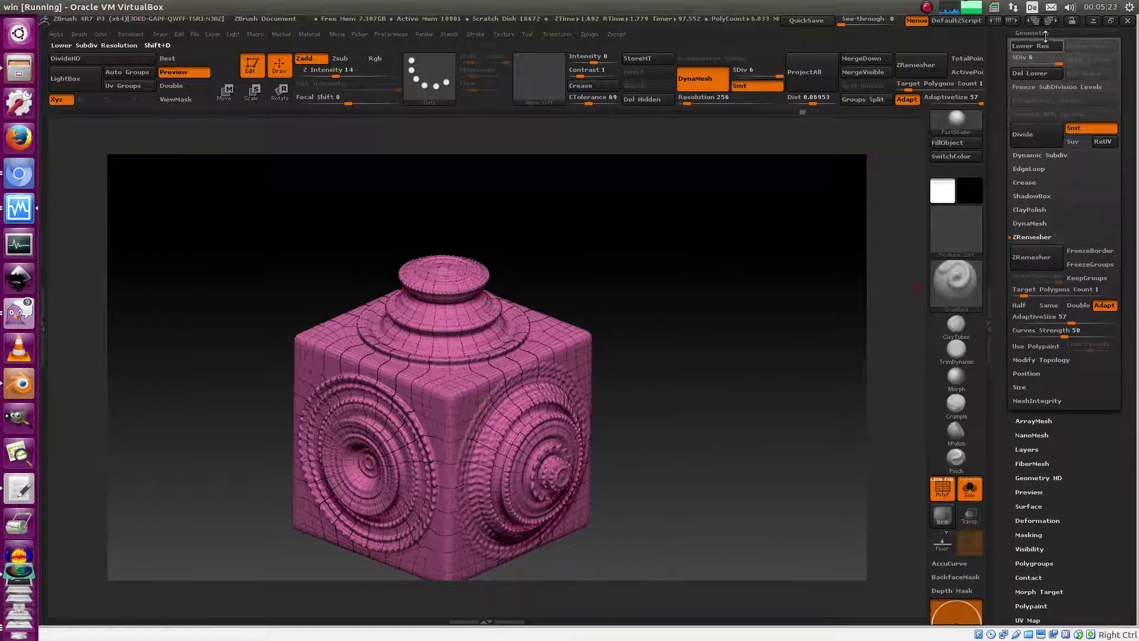
drag(712, 261, 715, 293)
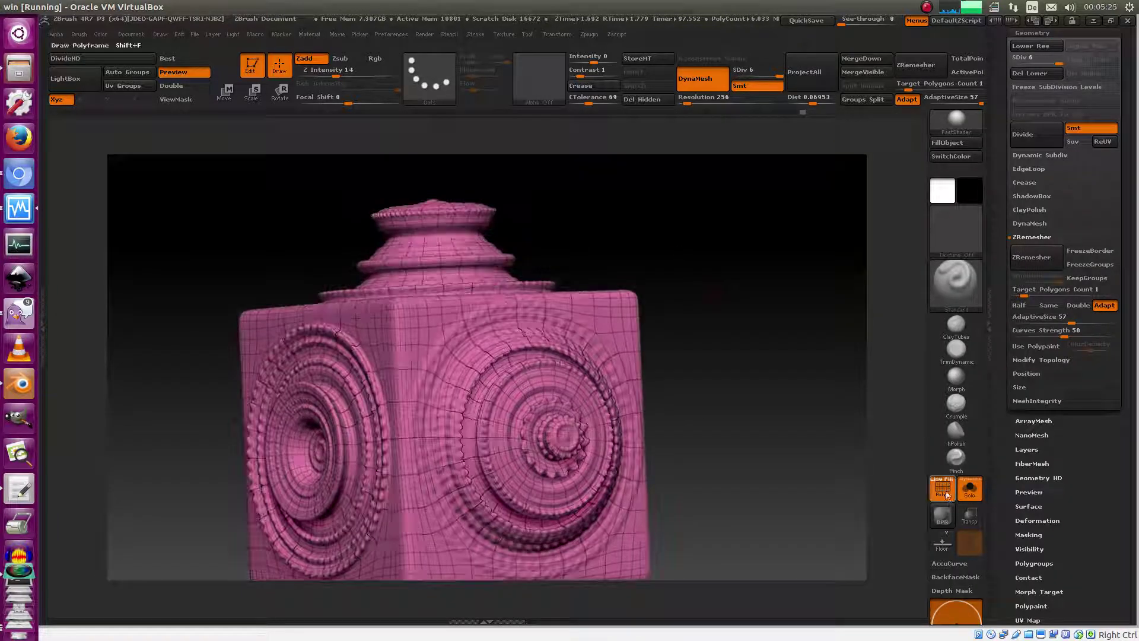
click(945, 495)
drag(728, 334, 753, 212)
Select the fourth cube subtool and raise it from subdivision level 1 to level 6.
drag(1123, 102, 1123, 271)
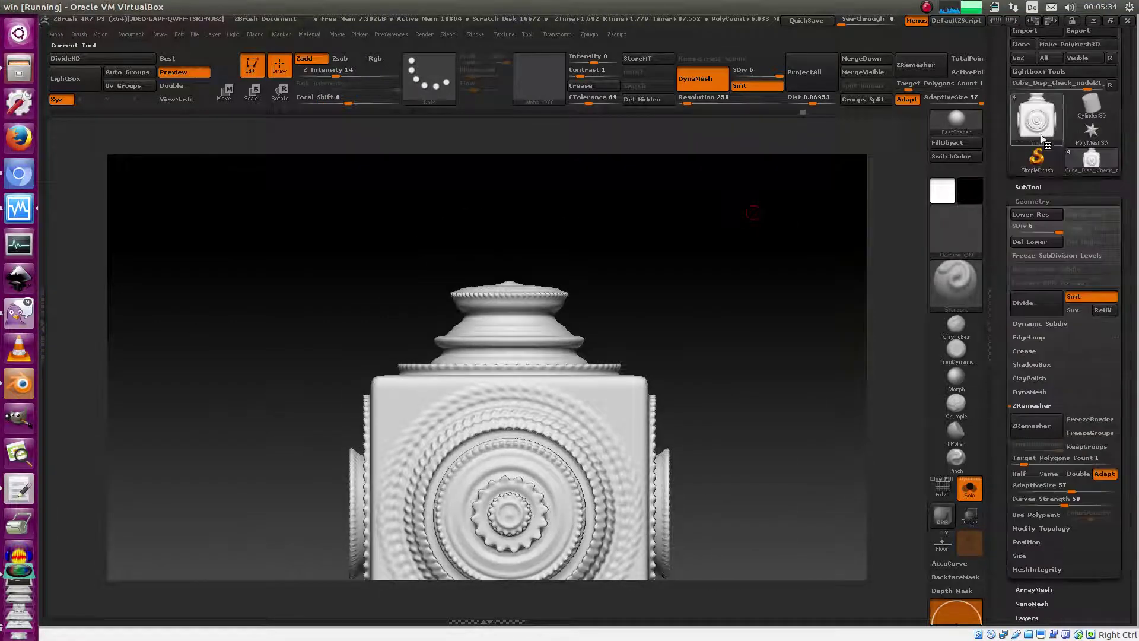
click(1037, 185)
click(1038, 189)
alt+drag(735, 362, 724, 262)
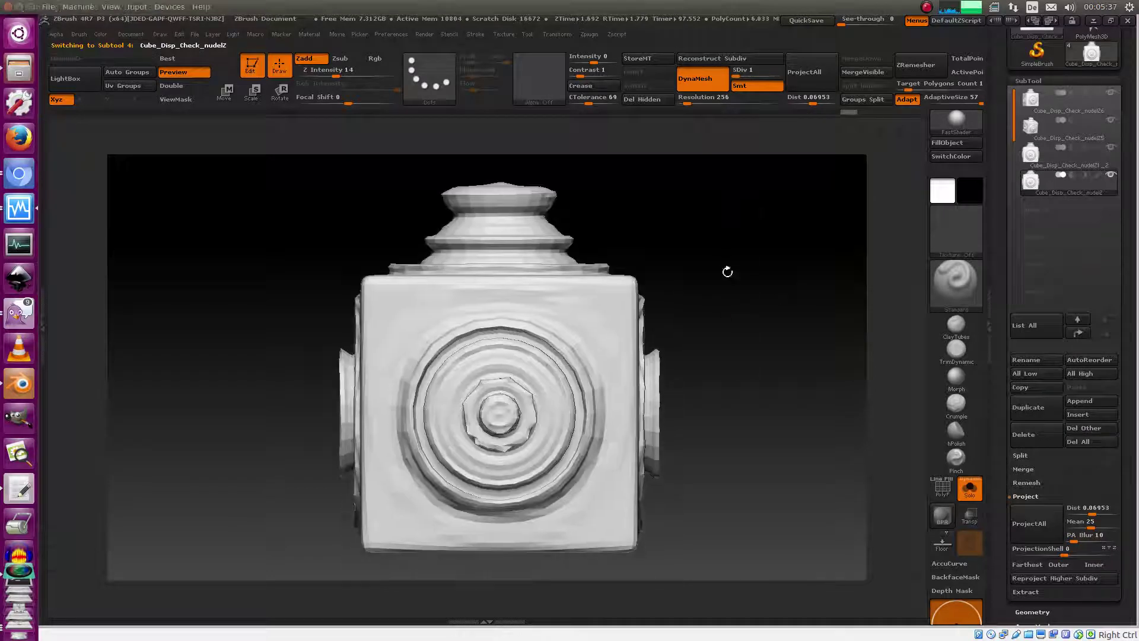
drag(793, 290, 758, 319)
key(d)
key(d)
key(d)
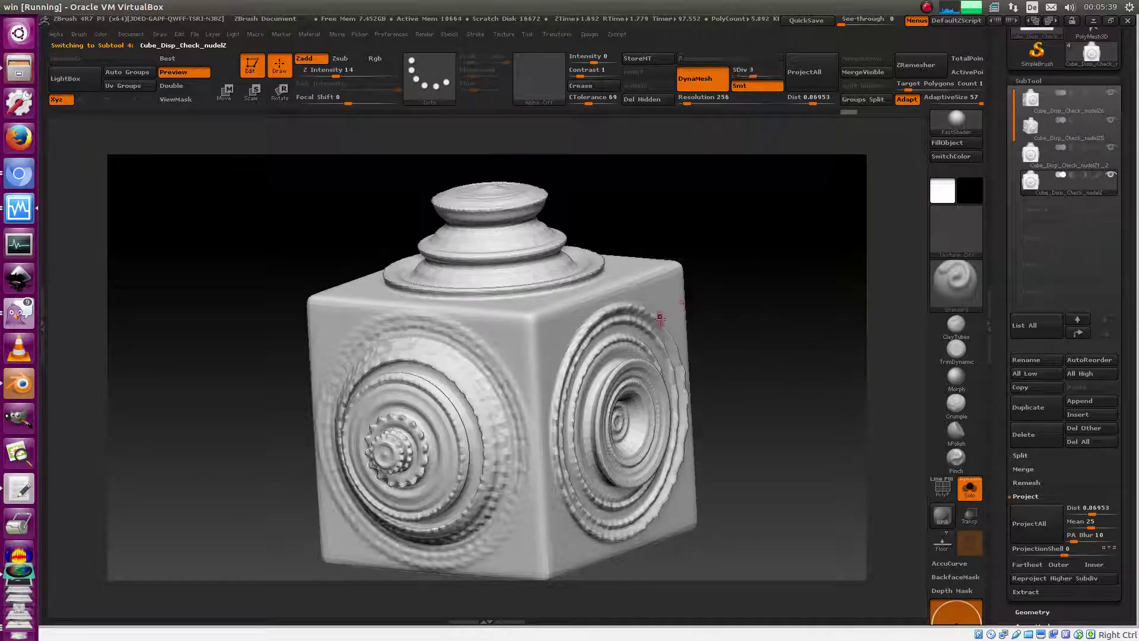
key(d)
key(d)
Examine the fourth cube's top and side ornaments at subdivision level 6 from several angles.
drag(764, 212, 708, 264)
alt+drag(716, 214, 748, 267)
drag(765, 199, 745, 222)
mouse_move(615, 243)
mouse_down()
mouse_move(732, 216)
mouse_move(689, 194)
mouse_up()
mouse_move(753, 238)
shift+mouse_down()
mouse_move(761, 292)
mouse_move(742, 249)
shift+mouse_up()
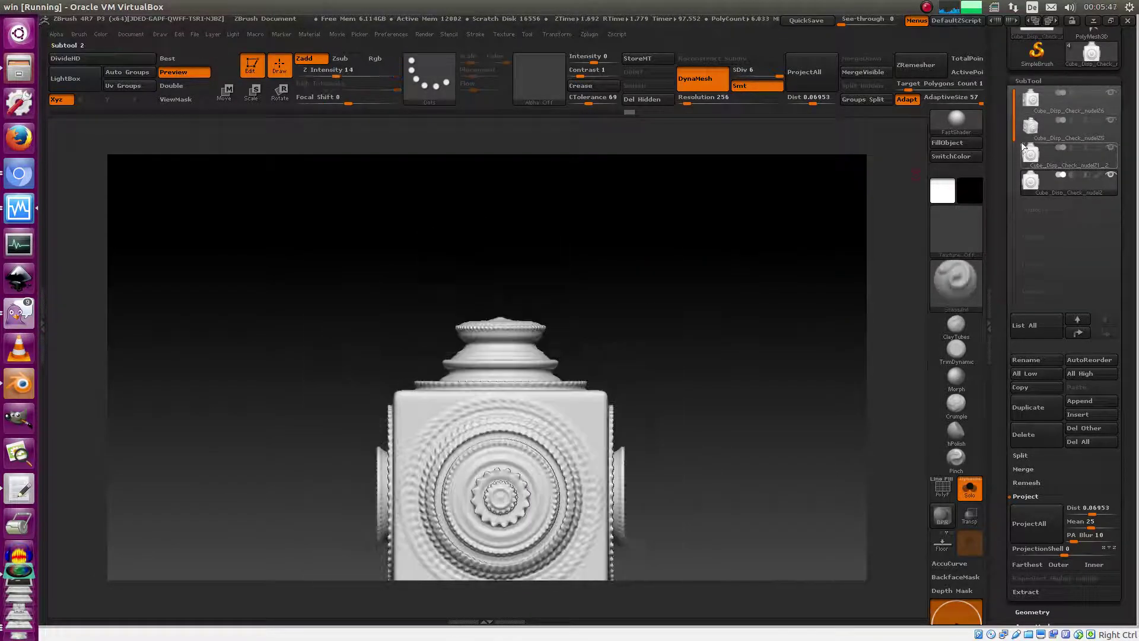
alt+drag(717, 346, 704, 270)
drag(694, 313, 731, 318)
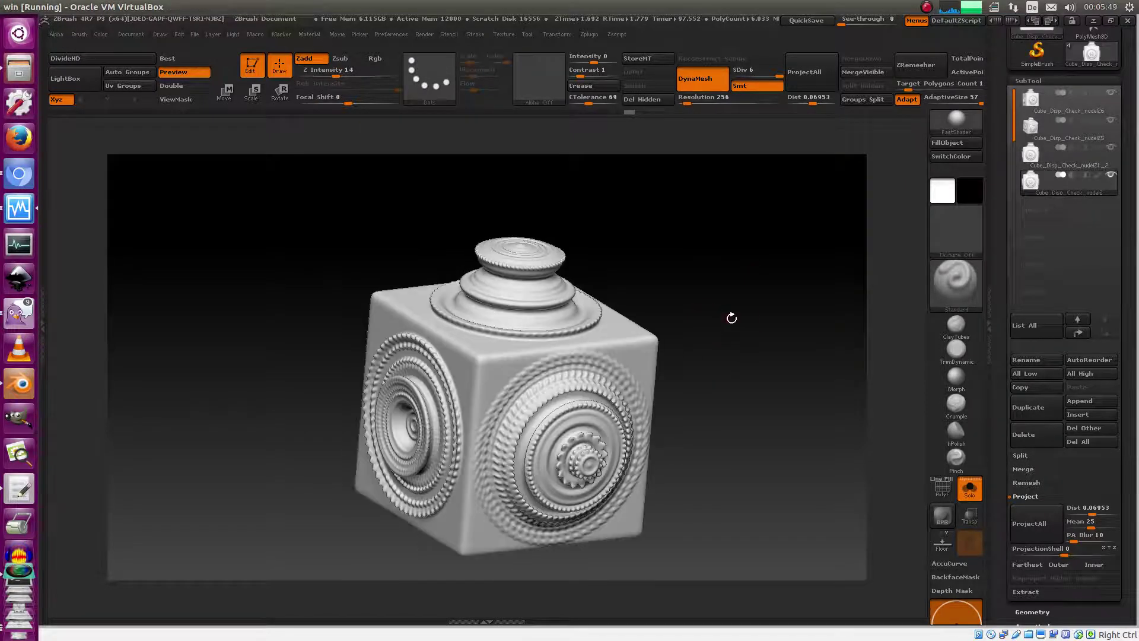
Locate the Reproject Higher Subdiv option in the subtool's Project settings and inspect the level 6 cube from several angles.
drag(999, 316, 1007, 191)
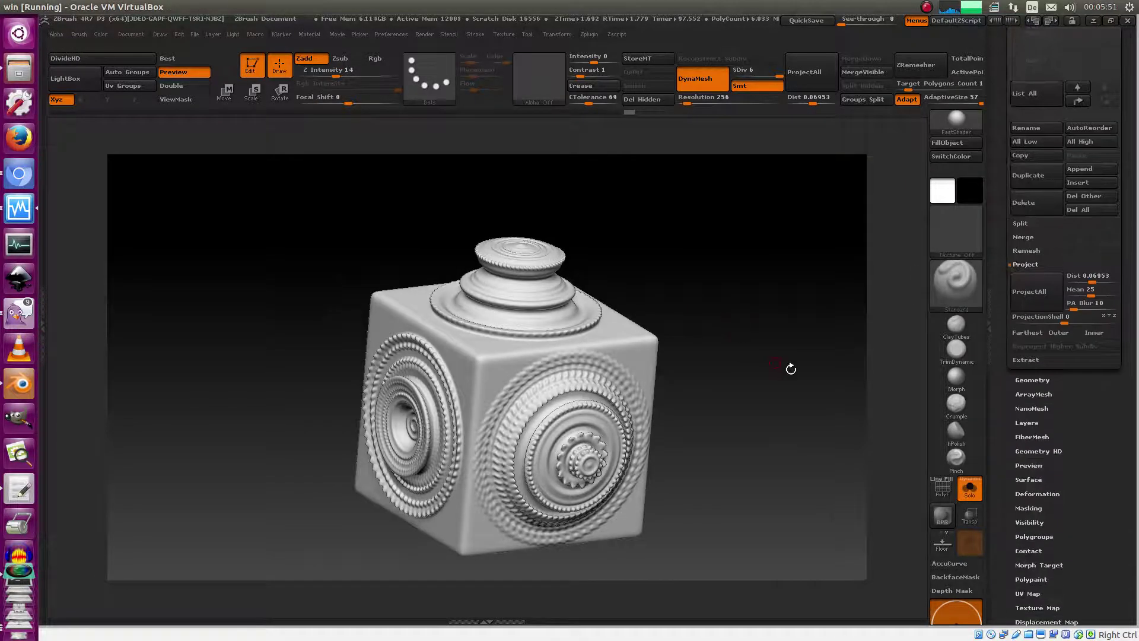
drag(656, 300, 718, 283)
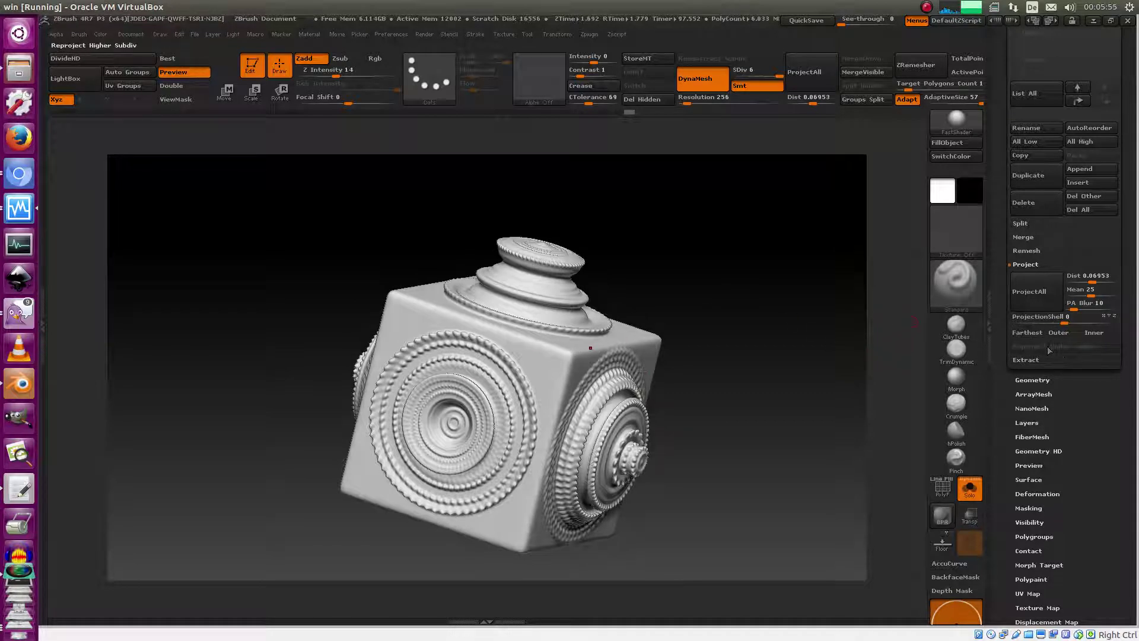
drag(727, 300, 604, 279)
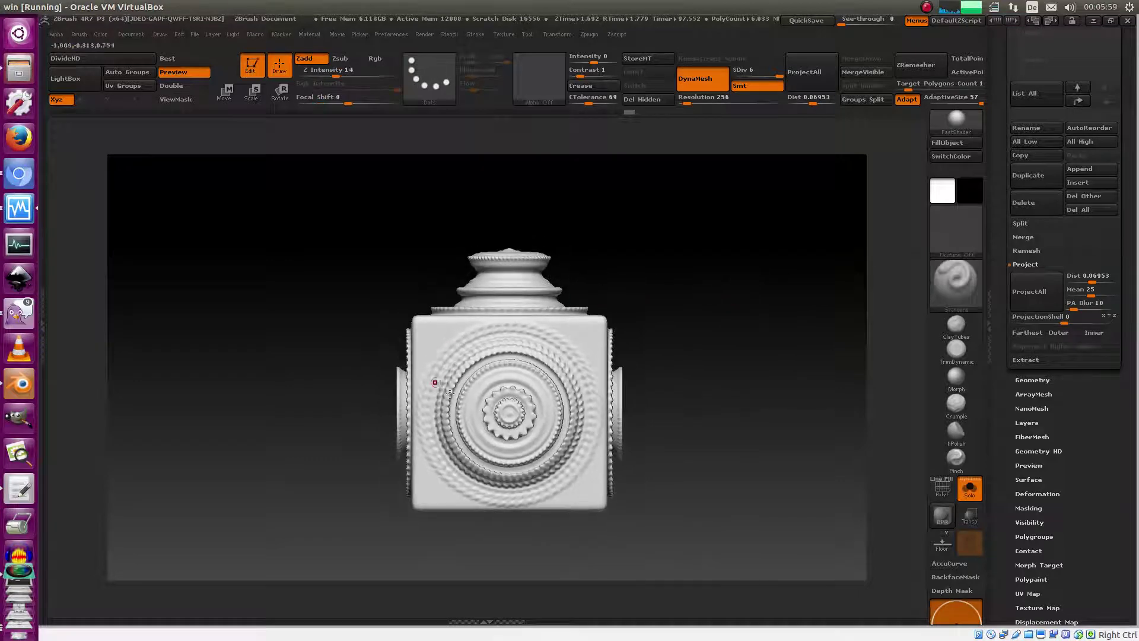
drag(686, 225, 604, 286)
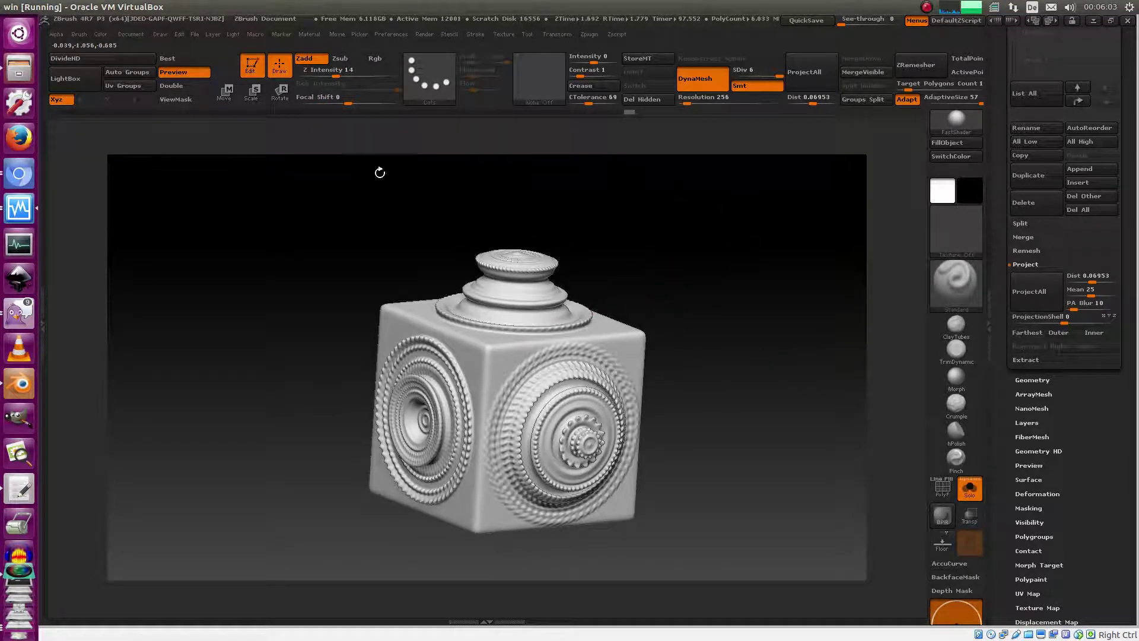
Switch to Blender and display the Cube_Disp_Check_nudelZ mesh in solid shading.
click(19, 383)
middle_drag(376, 399, 495, 270)
key(Escape)
click(407, 576)
click(494, 433)
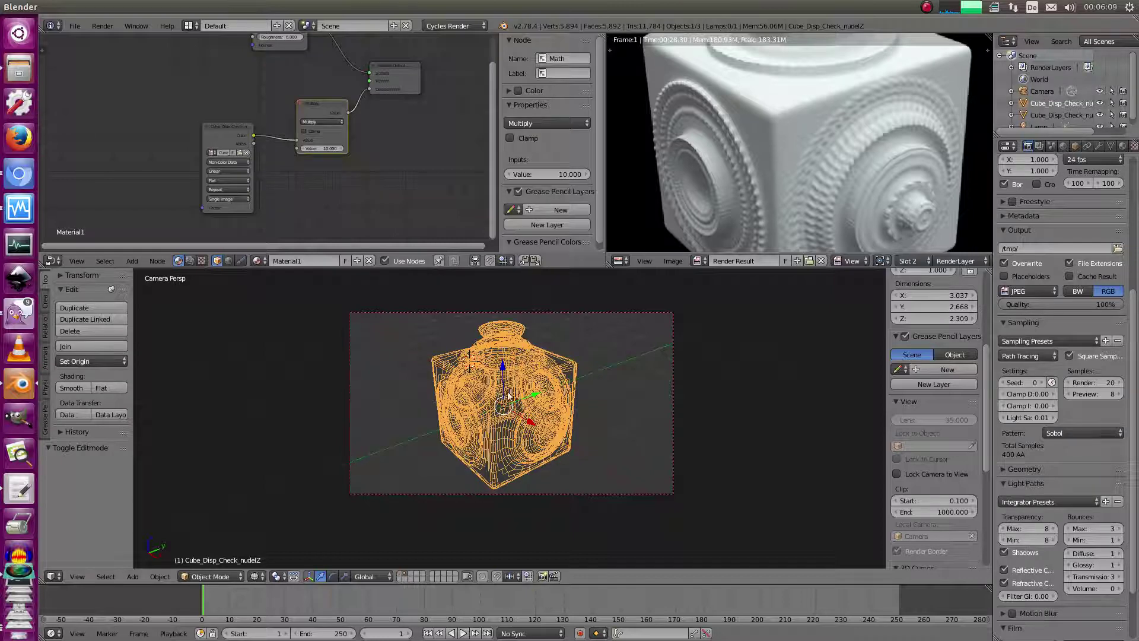
key(z)
scroll(510, 369, up, 4)
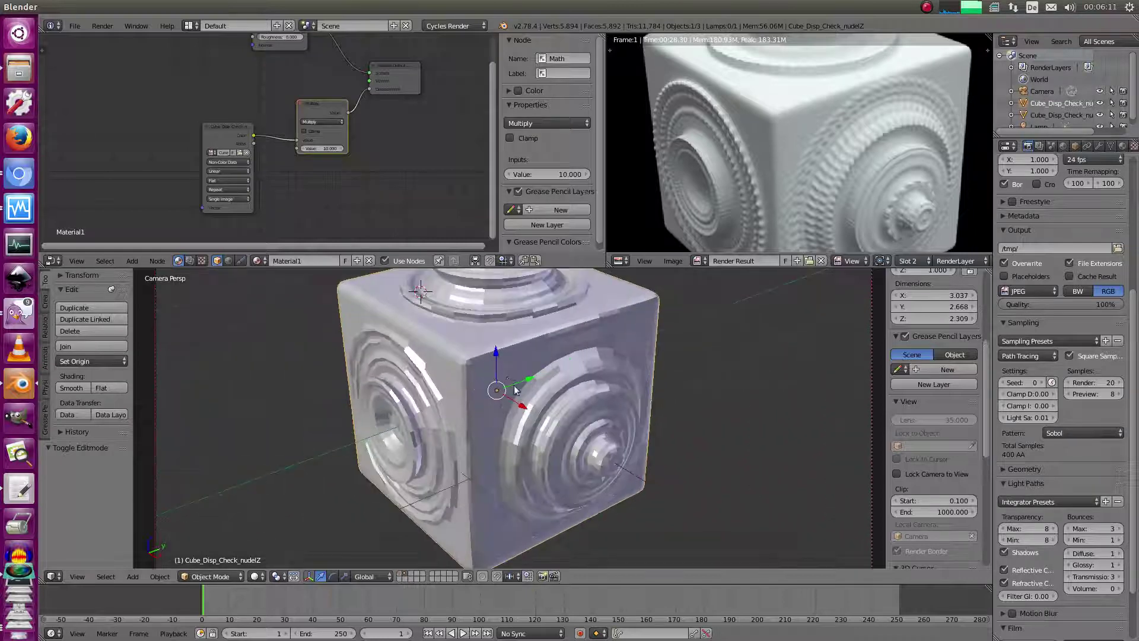
Examine the low-poly mesh's top and side ornaments in the camera view against the displaced render.
scroll(510, 369, up, 2)
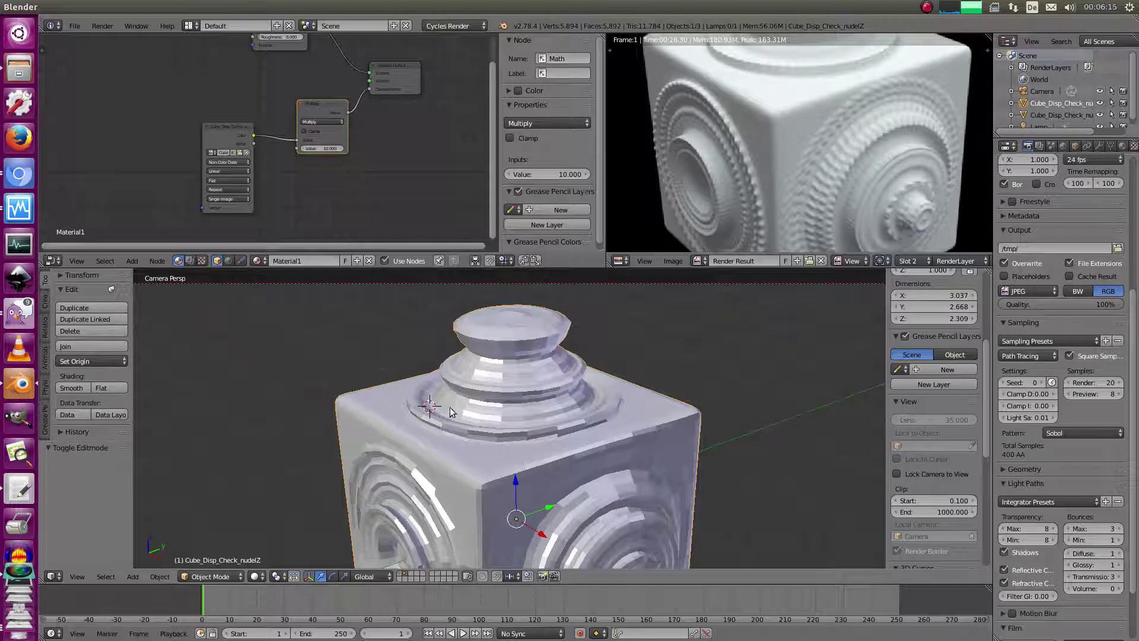
shift+middle_drag(507, 466, 519, 369)
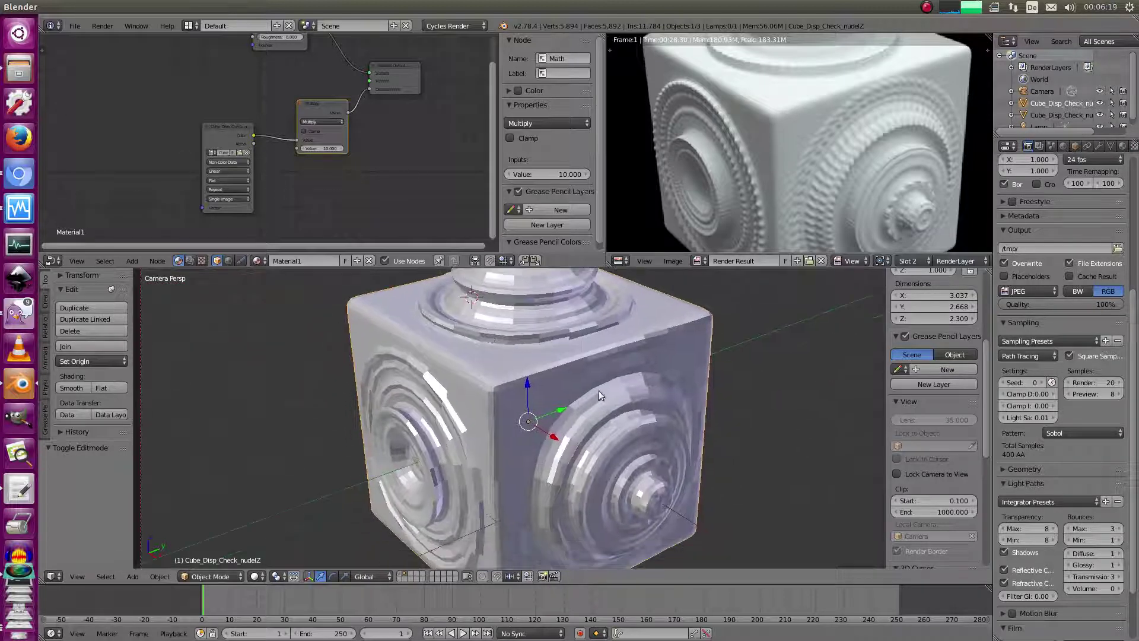
shift+scroll(547, 371, up, 4)
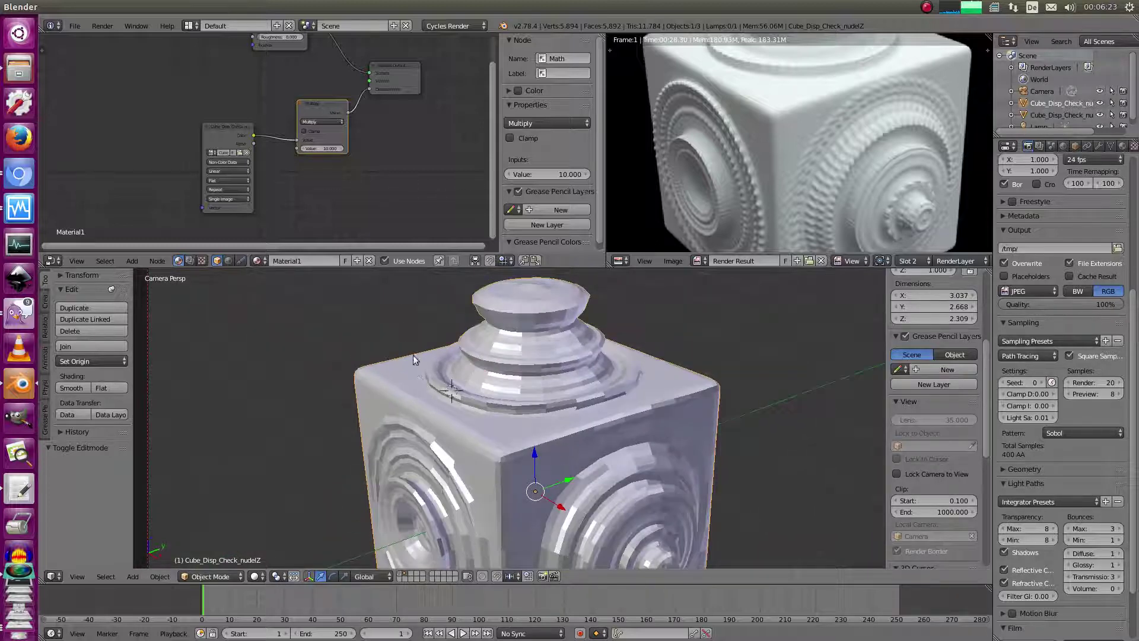
shift+middle_drag(497, 340, 494, 379)
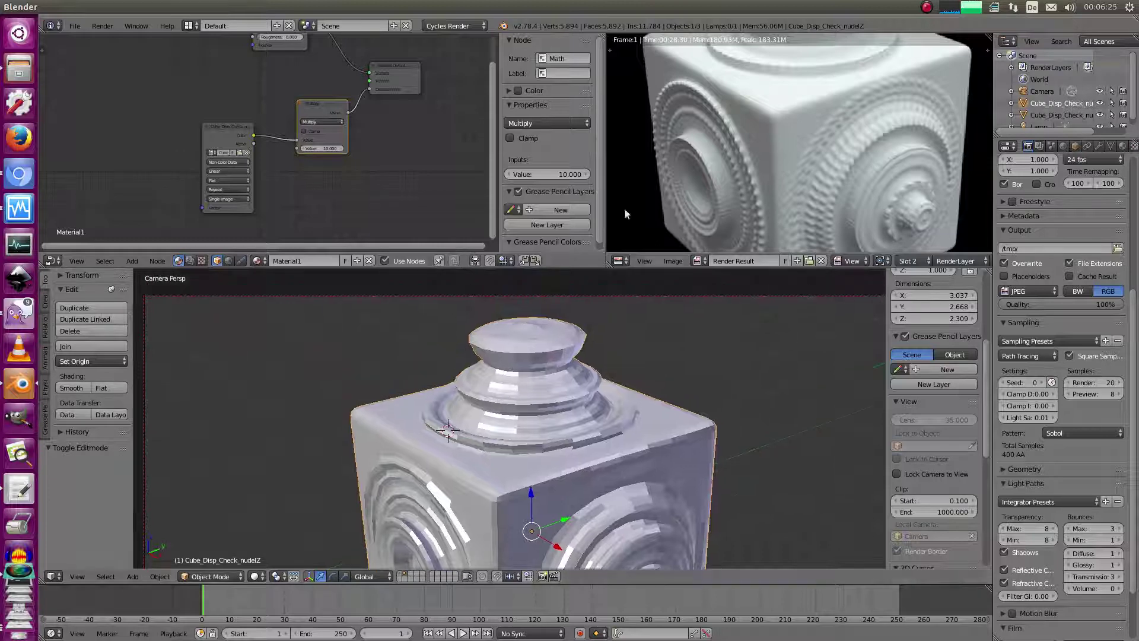
shift+scroll(442, 396, down, 6)
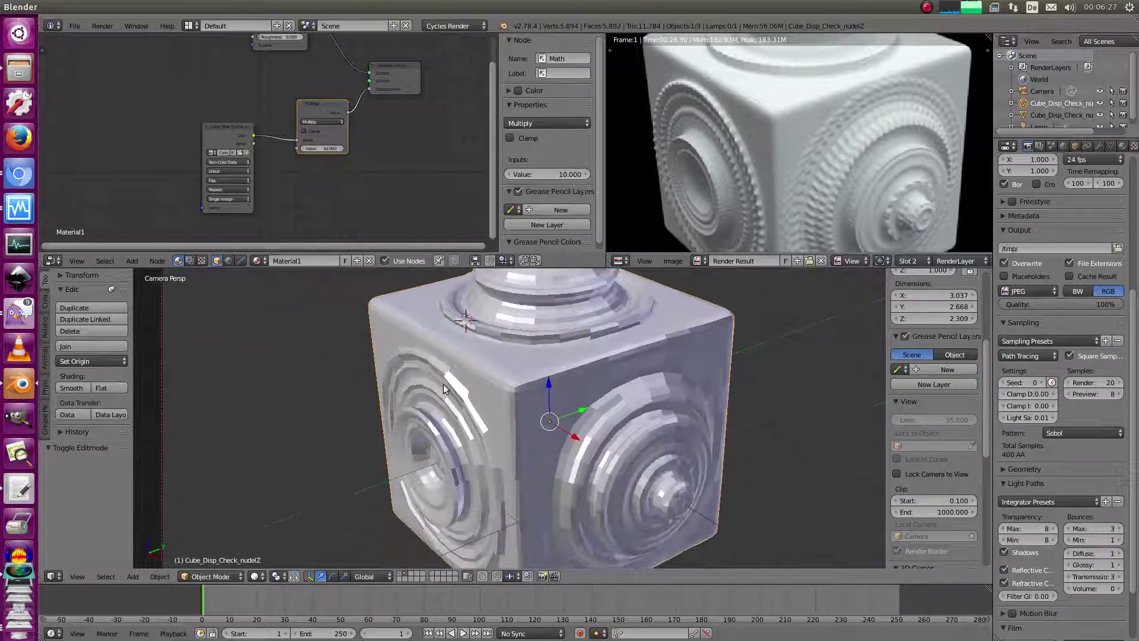
scroll(482, 450, down, 8)
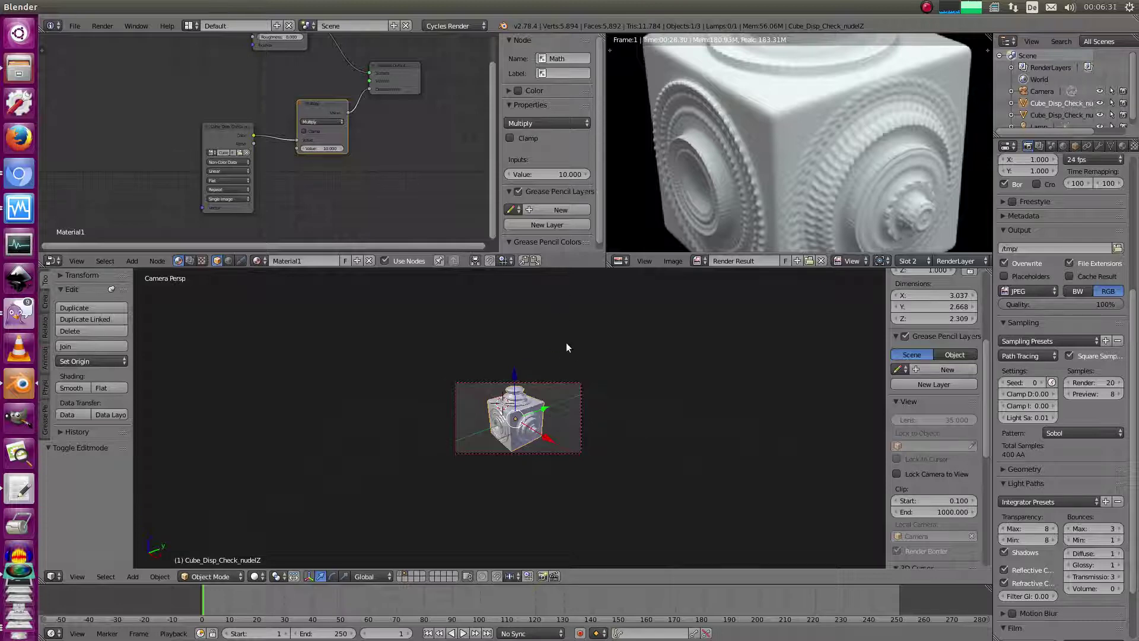
scroll(557, 380, up, 10)
scroll(717, 166, down, 2)
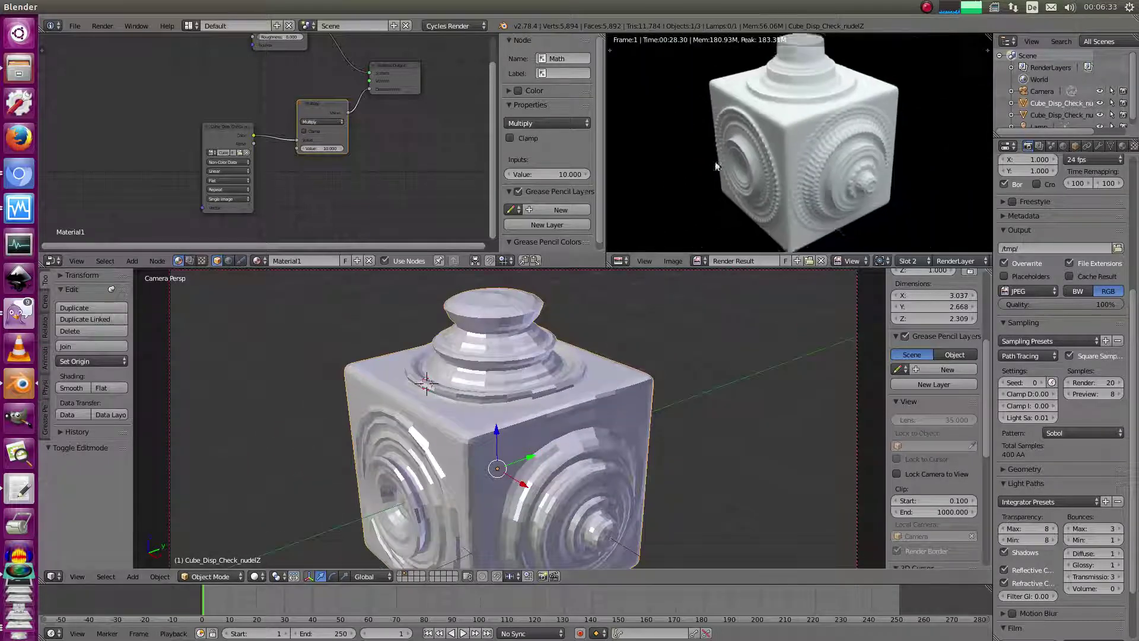
Select the displacement image texture node and show the render result stored in Slot 1.
click(908, 261)
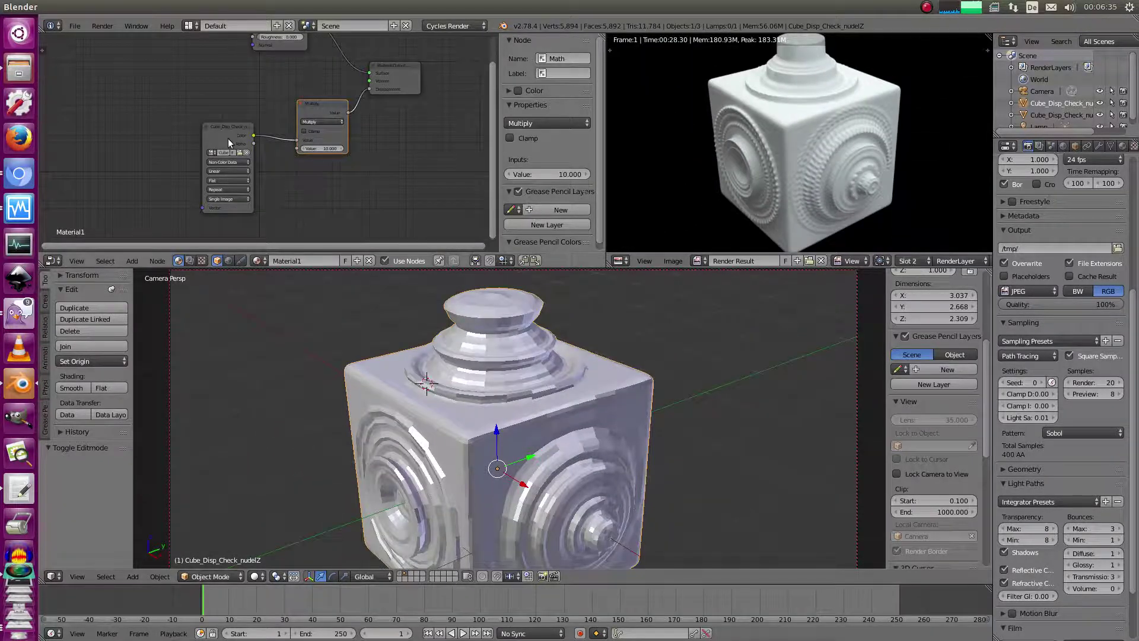
click(228, 138)
click(908, 261)
click(908, 245)
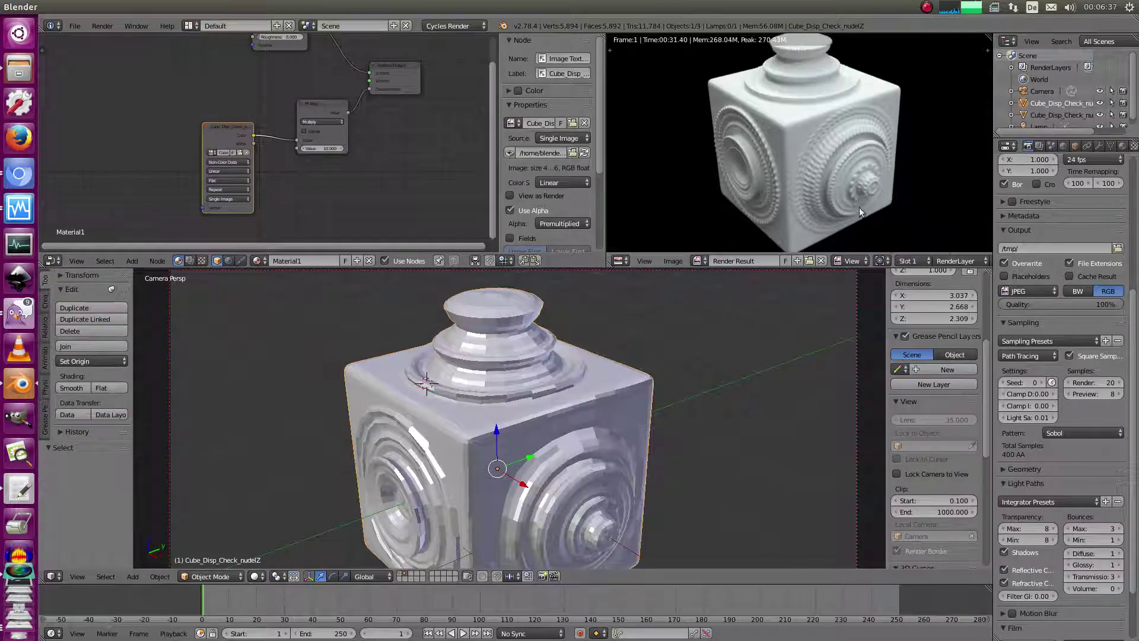
Maximize the Slot 1 render result and inspect the displaced ornaments on the cube's top and sides.
key(shift+space)
ctrl+middle_drag(647, 150, 598, 324)
middle_drag(674, 156, 639, 186)
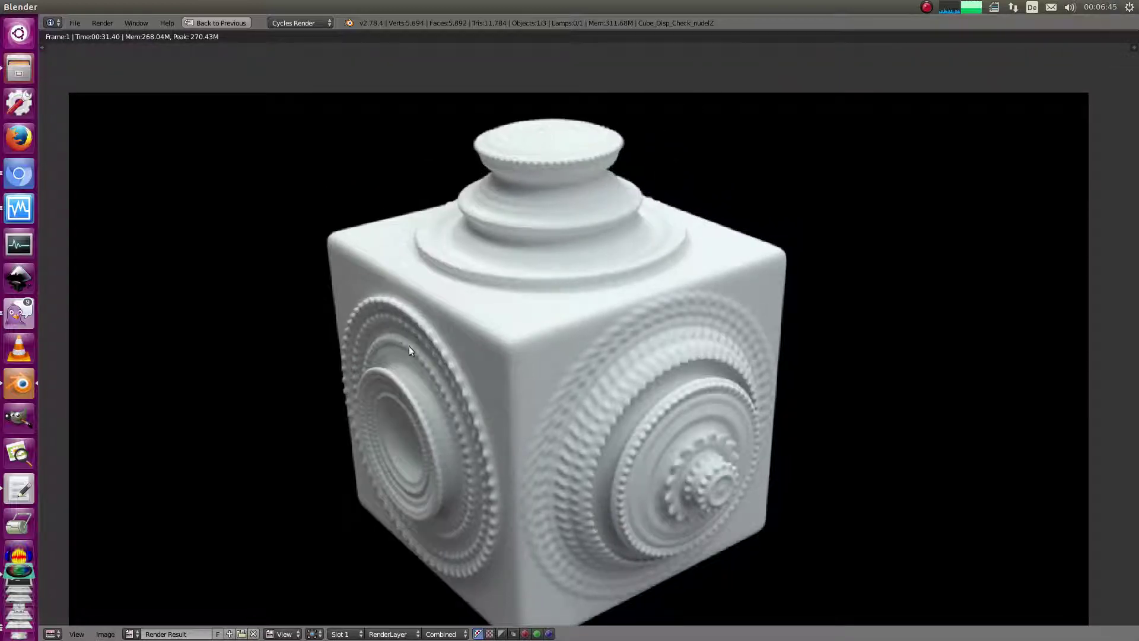
middle_drag(418, 350, 556, 225)
middle_drag(673, 84, 639, 158)
middle_drag(547, 195, 665, 155)
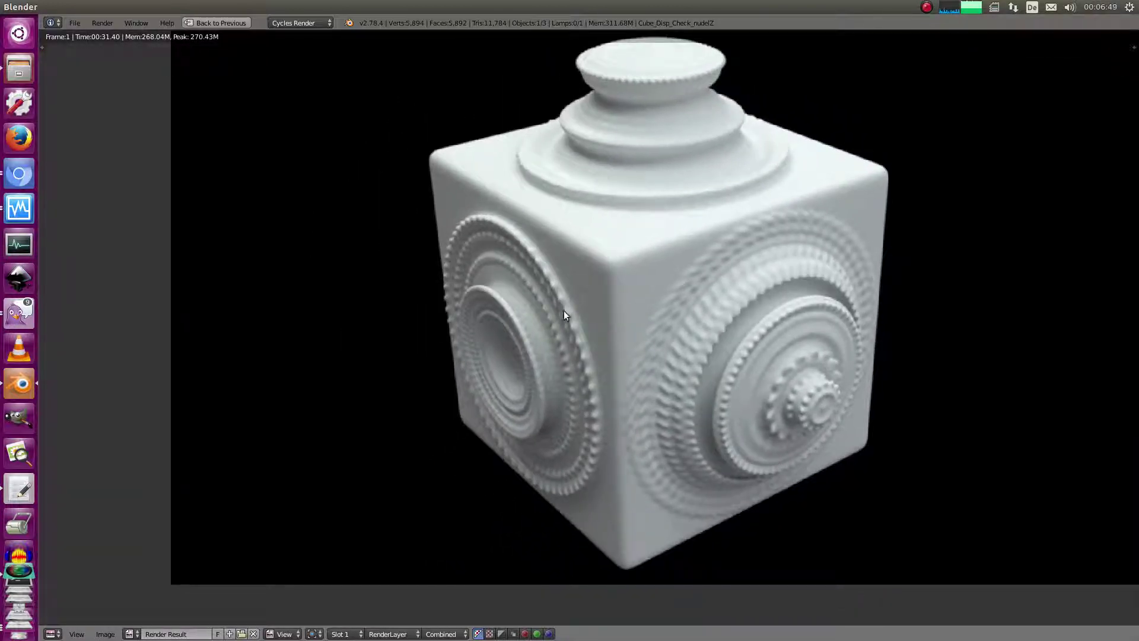
scroll(546, 302, down, 2)
Switch to ZBrush, align the cube to a straight front view and lower it to subdivision level 1.
key(alt+Tab)
drag(730, 295, 1007, 213)
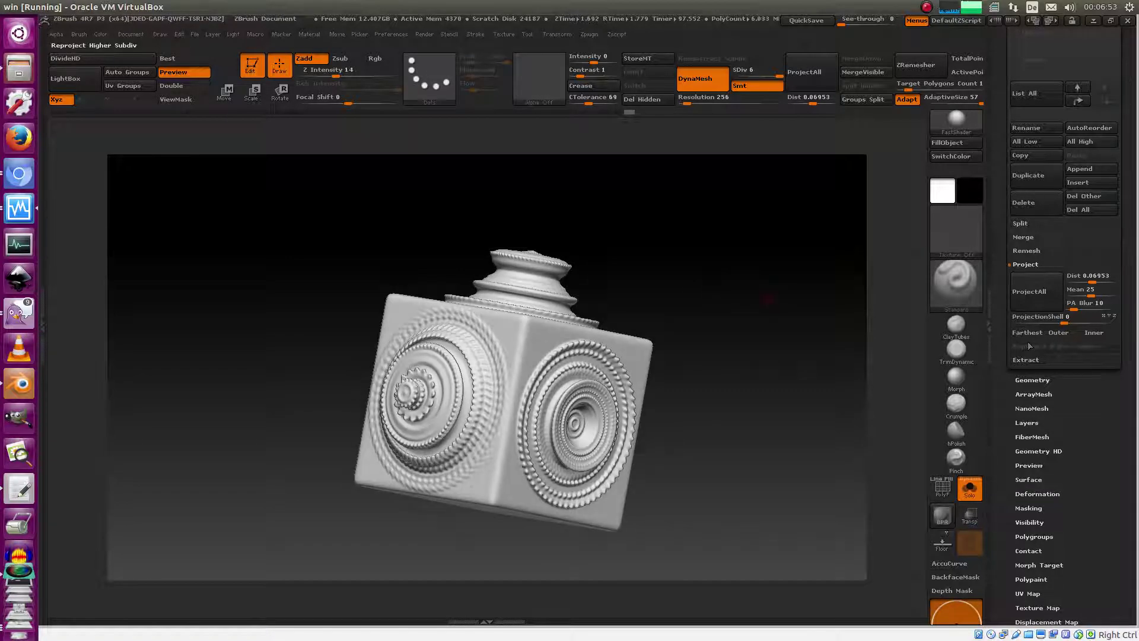
shift+drag(707, 336, 740, 343)
key(shift+d)
key(shift+d)
key(shift+d)
key(shift+d)
key(shift+d)
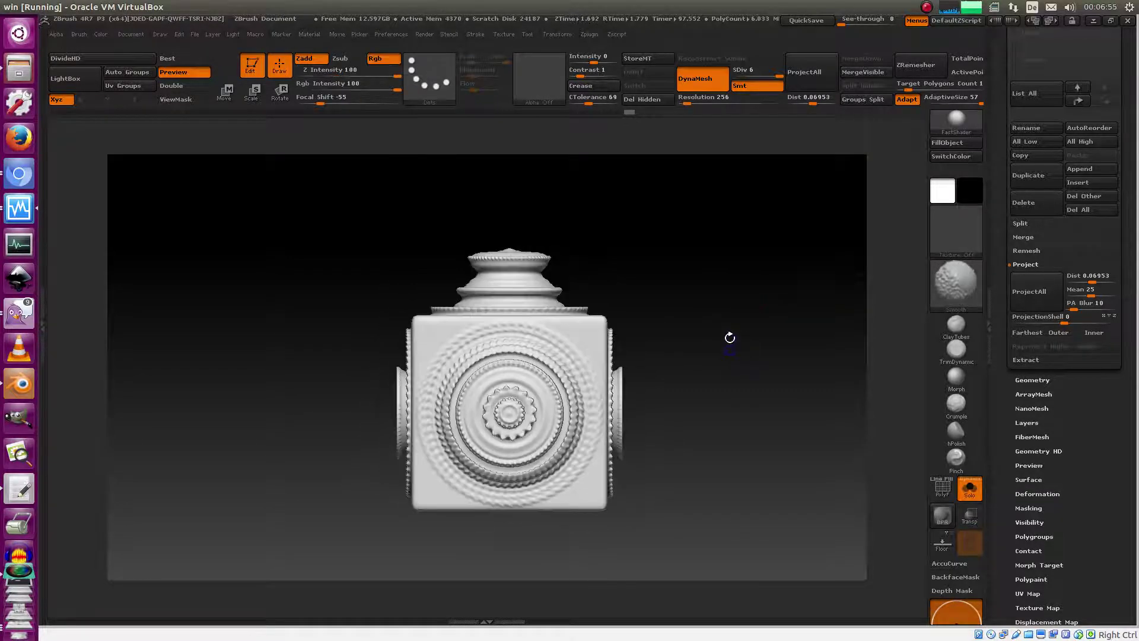
Examine the cube's level 1 base shape and side ornaments from several angles.
drag(683, 322, 764, 336)
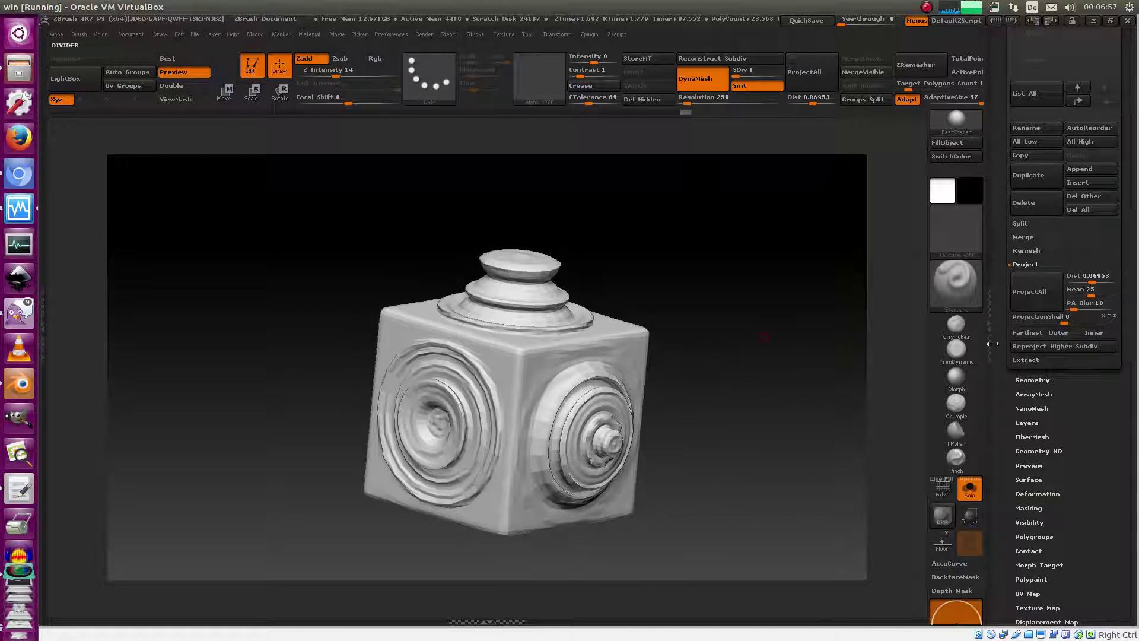
drag(699, 324, 757, 352)
drag(821, 230, 756, 231)
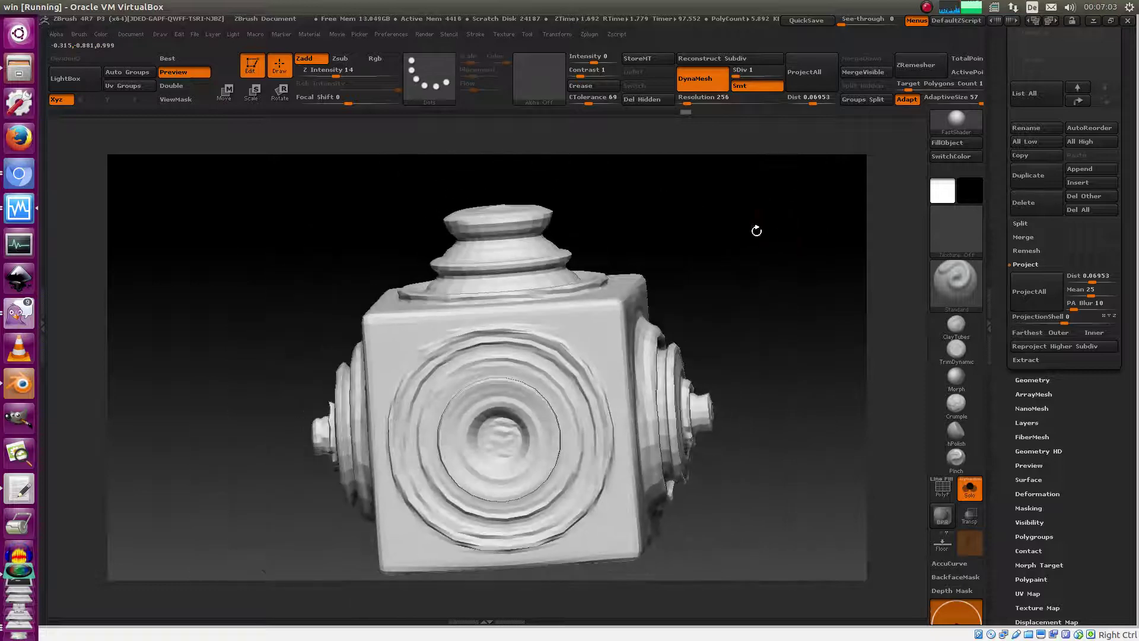
drag(801, 300, 778, 301)
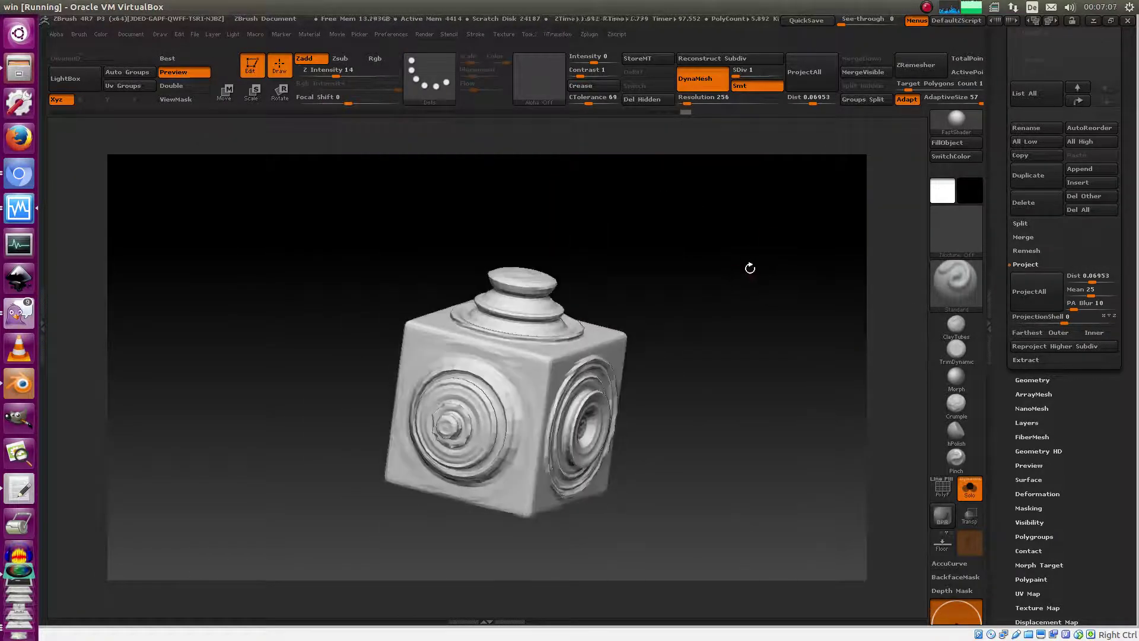